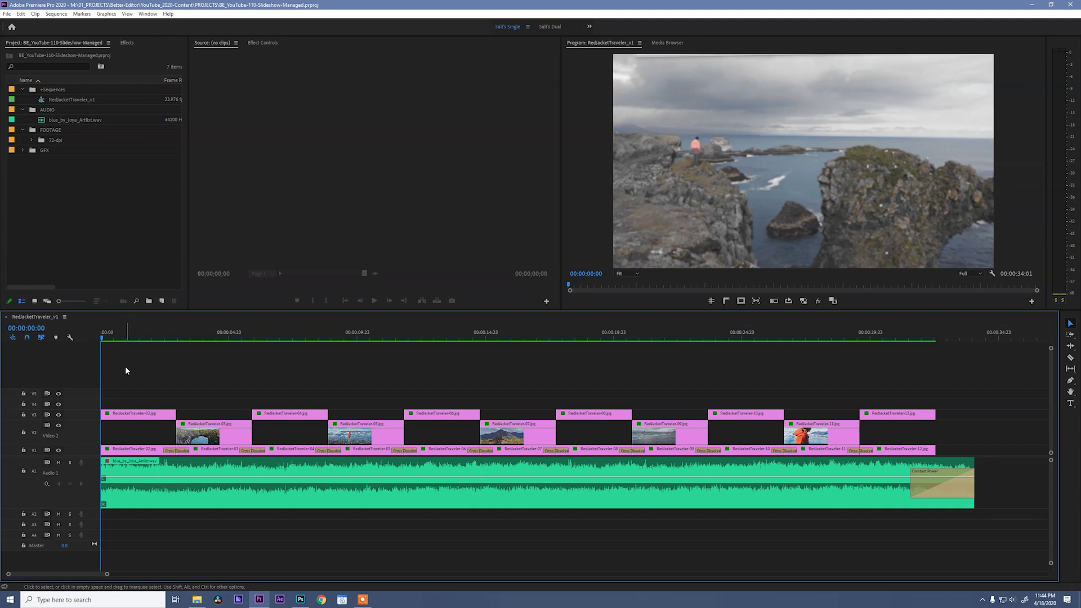
Scrub through the first seconds of RedJacketTraveler_v1, showing the white-bordered cliff photo over its blurred background
{"action": "left_click_drag", "start_coordinate": [106, 341], "coordinate": [502, 349]}
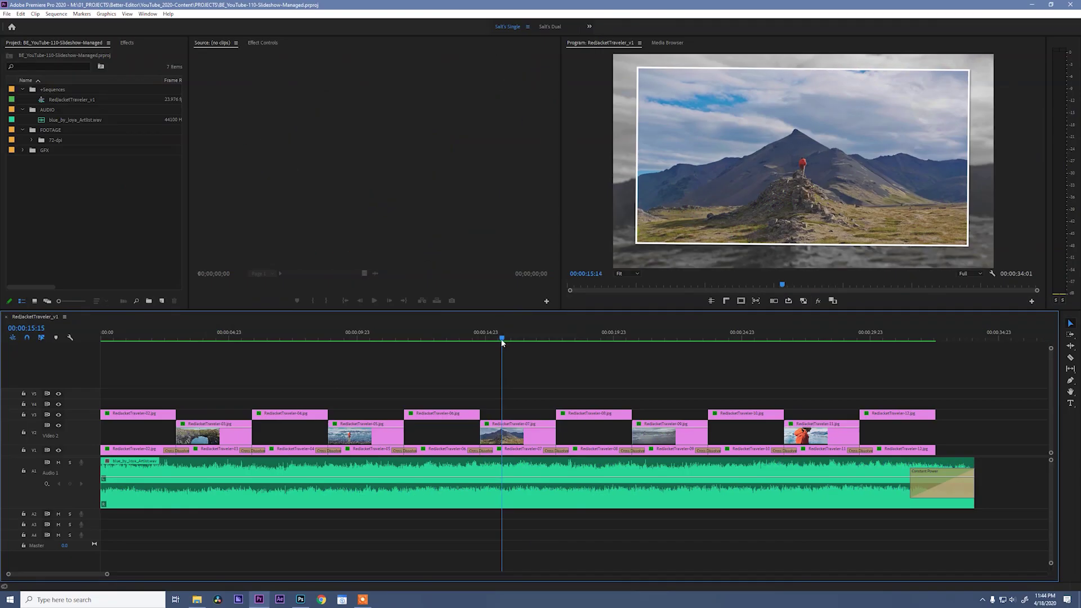
Rewind the playhead to 00:00:00:00 and bring up the Alt+Tab window switcher
{"action": "left_click_drag", "start_coordinate": [502, 337], "coordinate": [101, 363]}
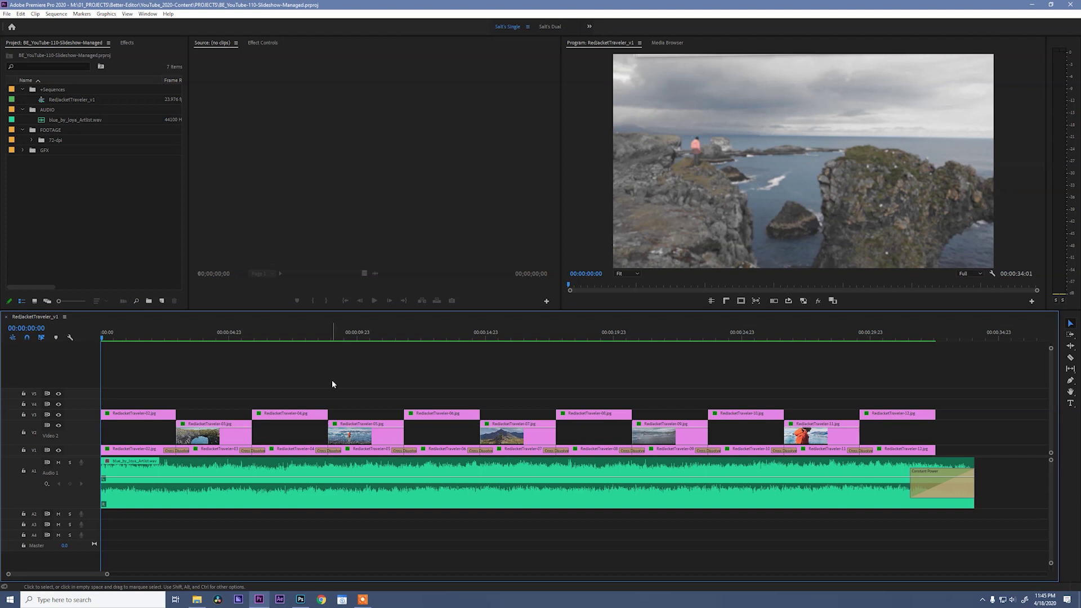
{"action": "key", "text": "alt+Tab"}
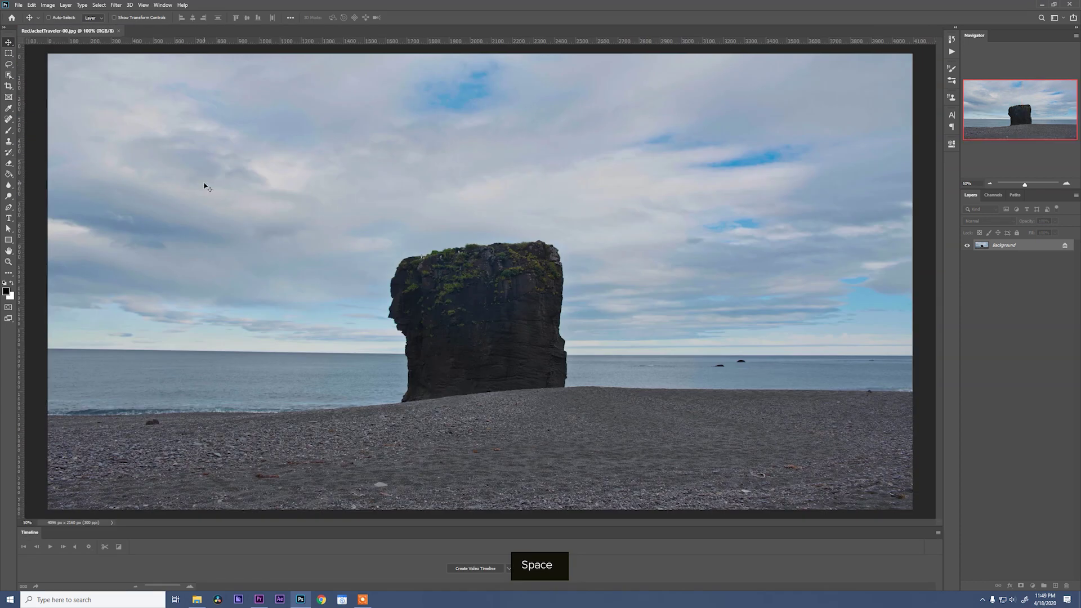
Open Photoshop's Window menu with the RedJacketTraveler-00.jpg beach photo on screen
{"action": "left_click", "coordinate": [163, 5]}
Show the Actions panel and start recording a new action named '72-dpi'
{"action": "left_click", "coordinate": [181, 65]}
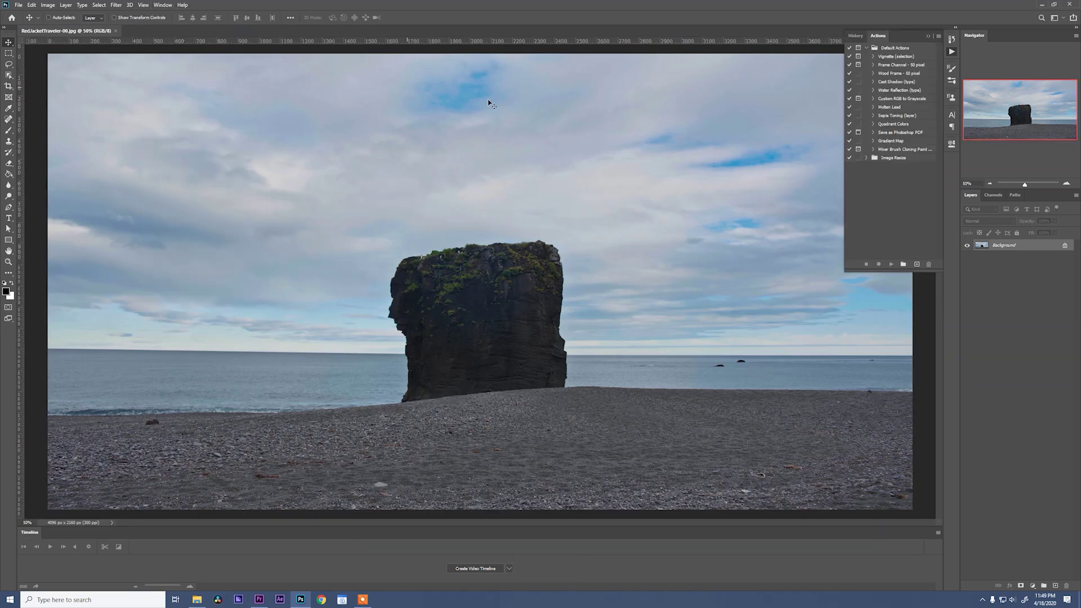
{"action": "left_click", "coordinate": [917, 263]}
{"action": "type", "text": "72"}
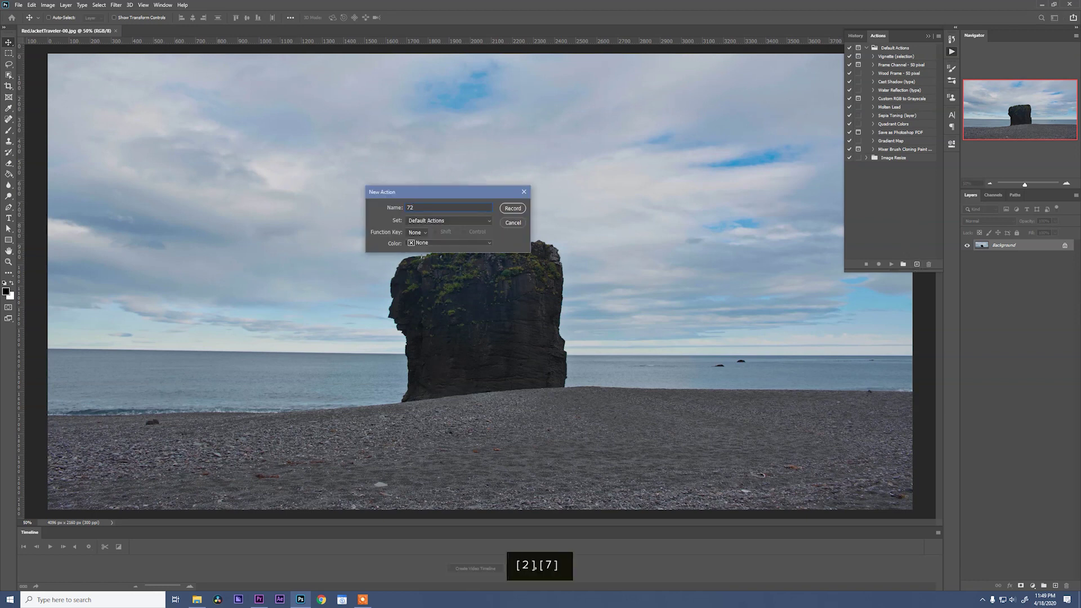
{"action": "type", "text": "-dpi"}
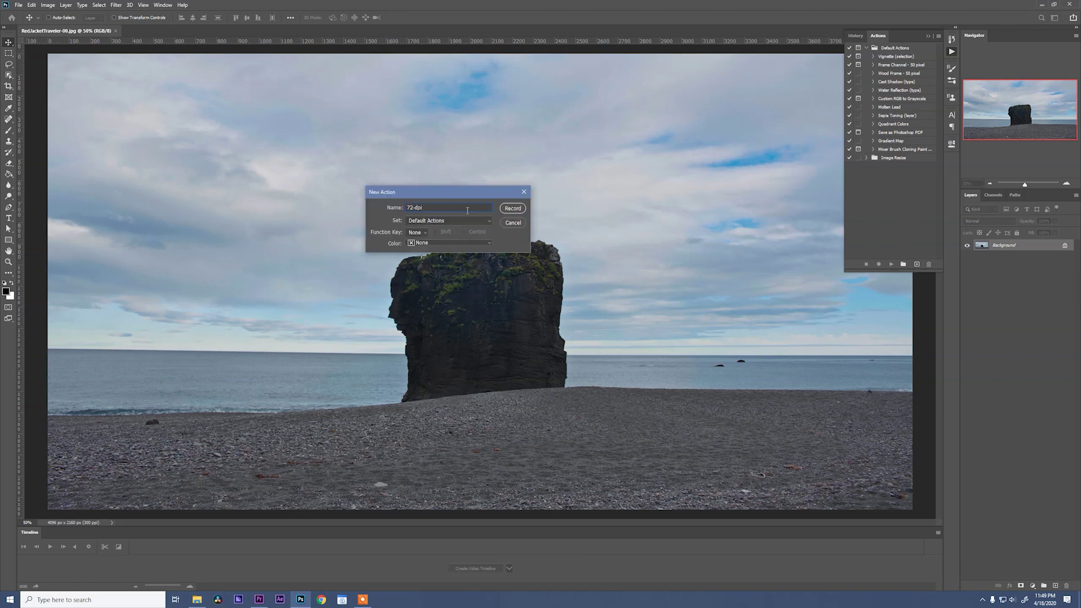
{"action": "left_click", "coordinate": [513, 208]}
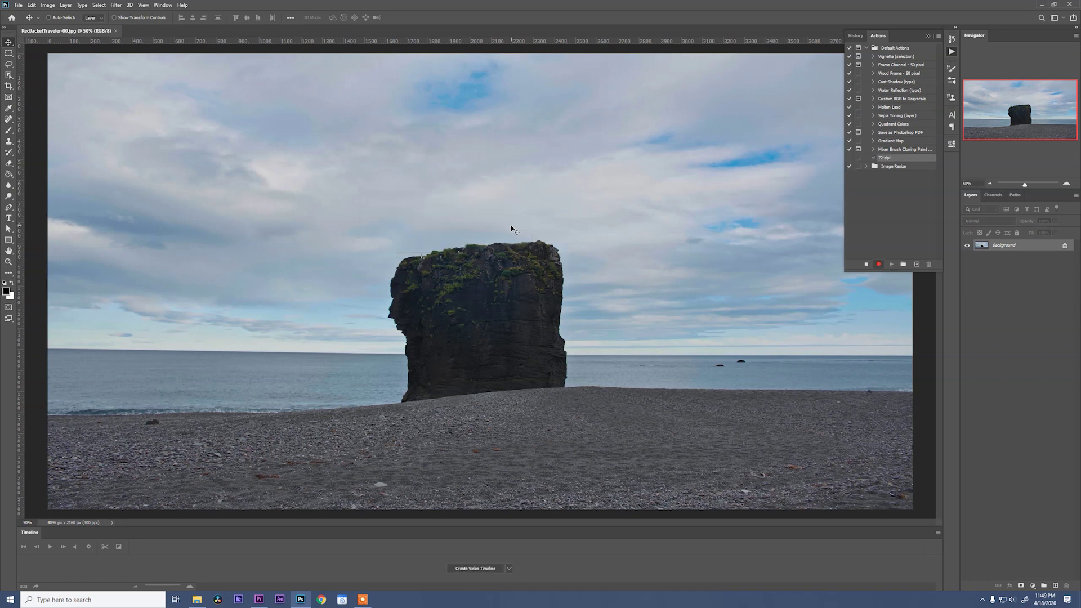
Record an Image Size step of 72 ppi at 100 percent width, then stop recording
{"action": "left_click", "coordinate": [48, 5]}
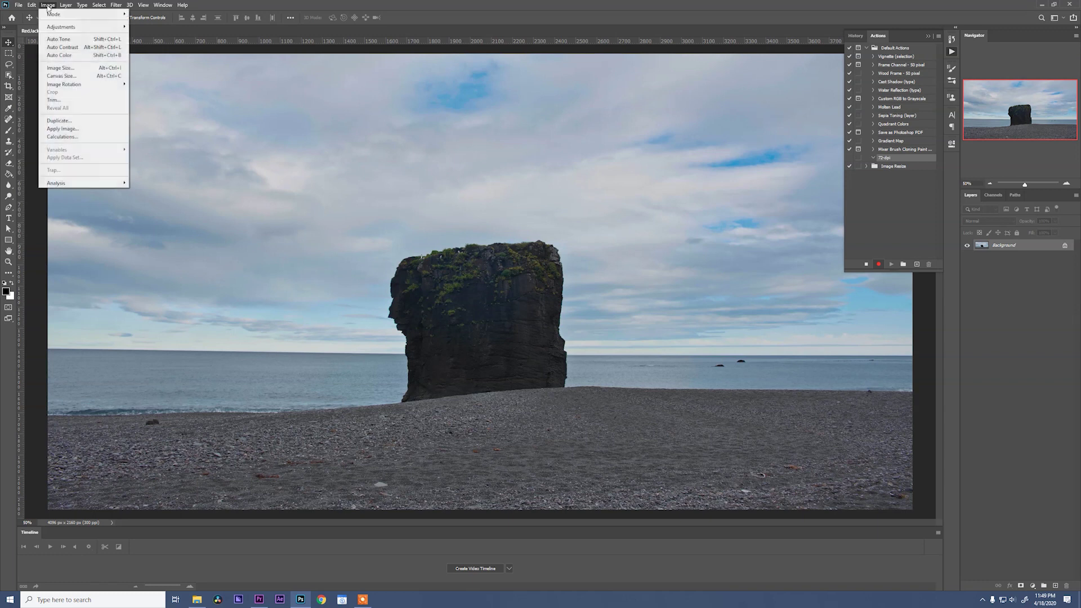
{"action": "left_click", "coordinate": [76, 68]}
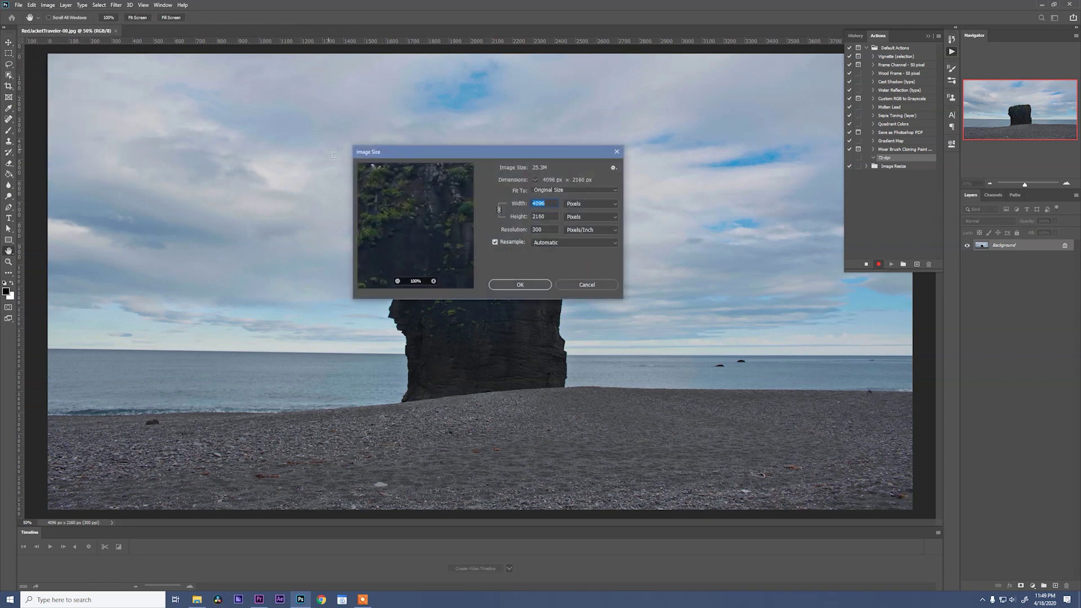
{"action": "left_click", "coordinate": [534, 179]}
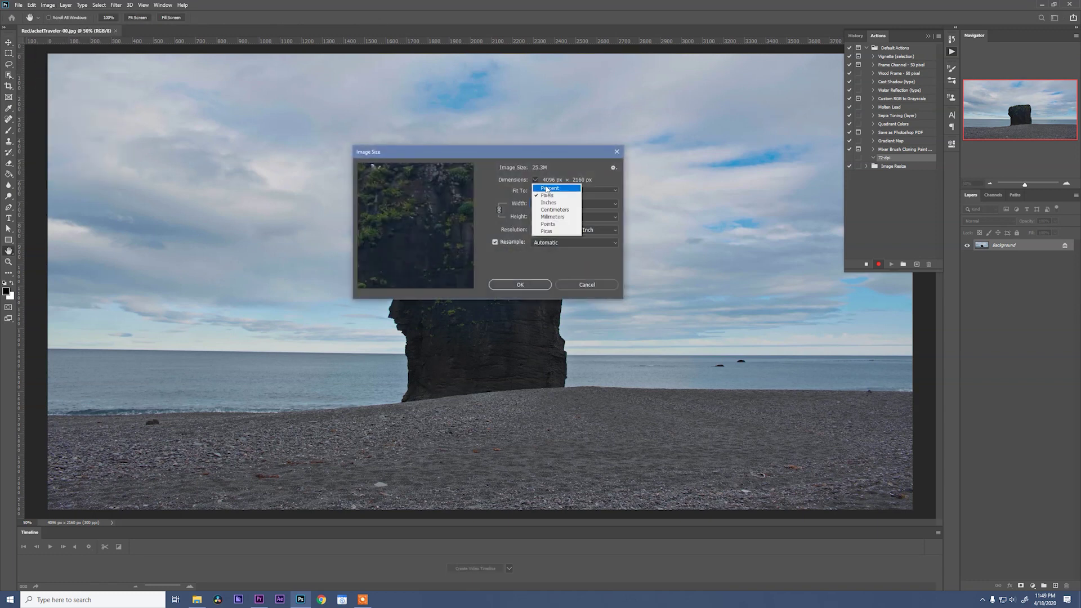
{"action": "left_click", "coordinate": [556, 190]}
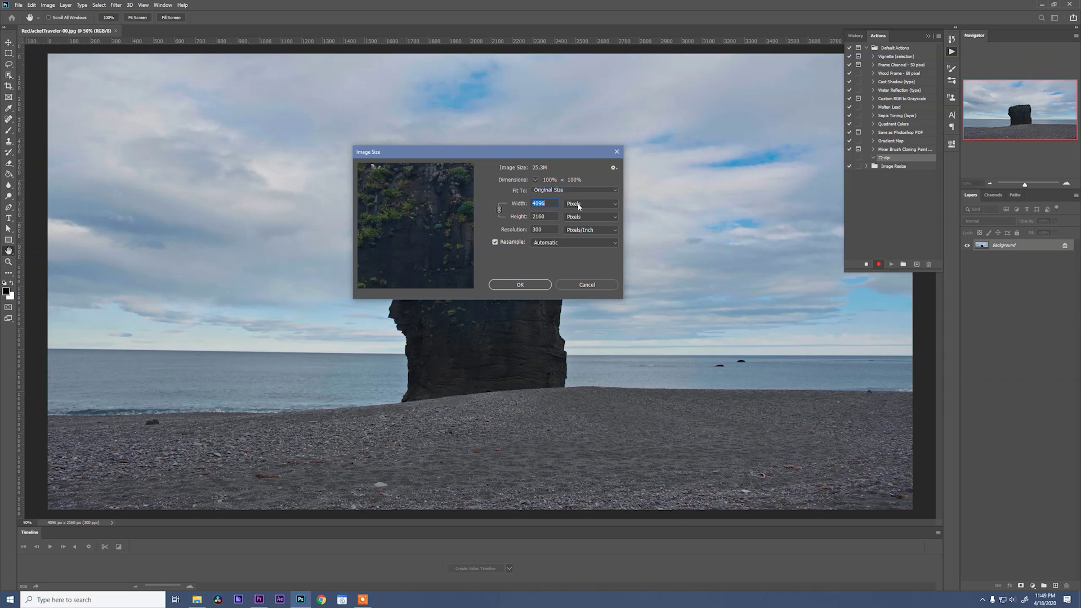
{"action": "left_click", "coordinate": [572, 204]}
{"action": "left_click", "coordinate": [585, 213]}
{"action": "left_click", "coordinate": [514, 229]}
{"action": "type", "text": "72"}
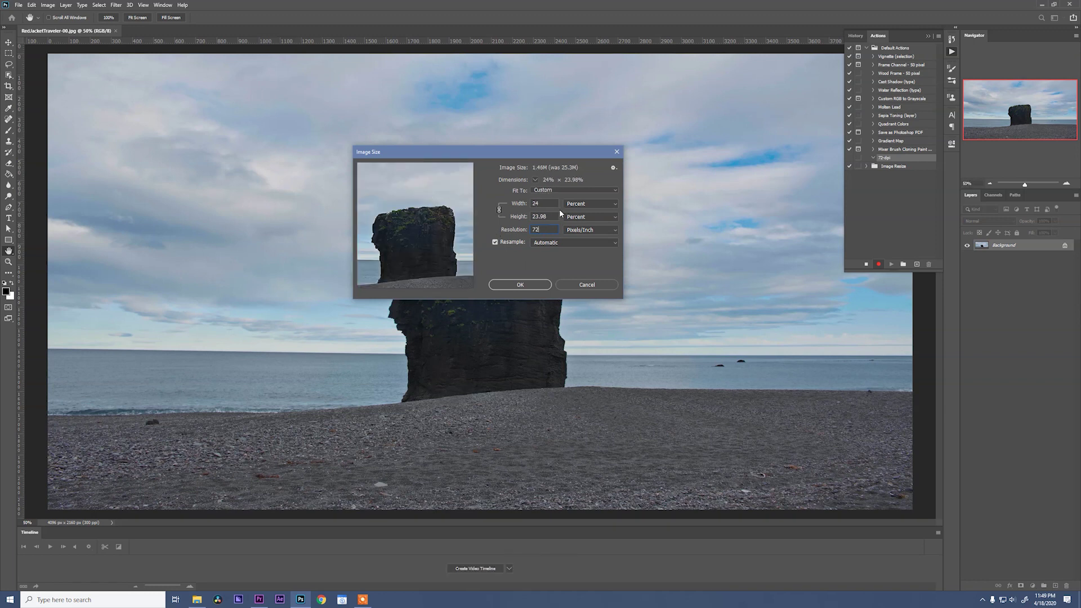
{"action": "double_click", "coordinate": [552, 205]}
{"action": "type", "text": "100"}
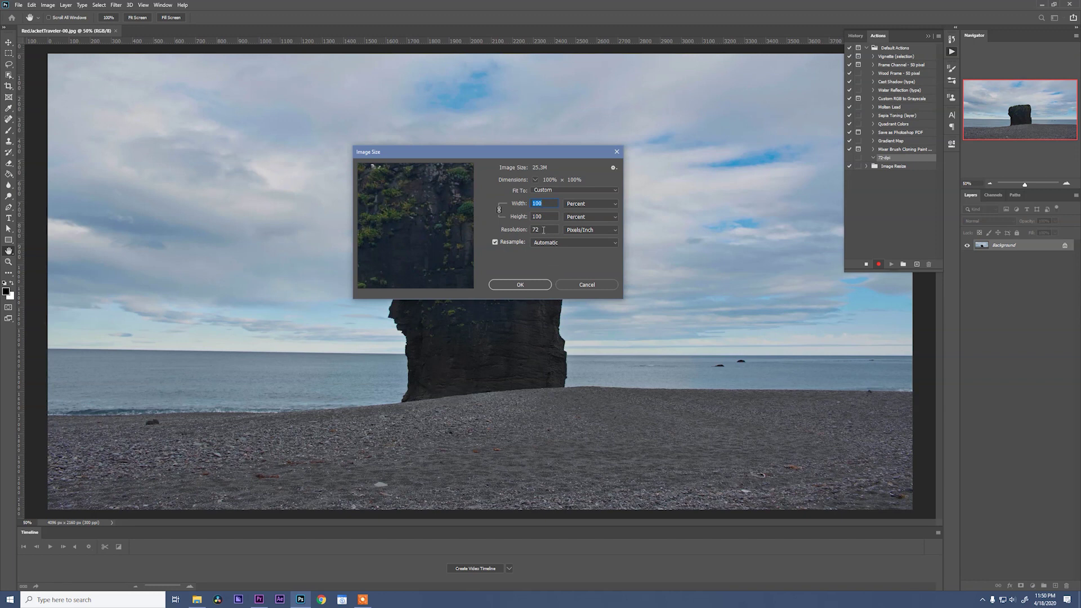
{"action": "left_click", "coordinate": [528, 285]}
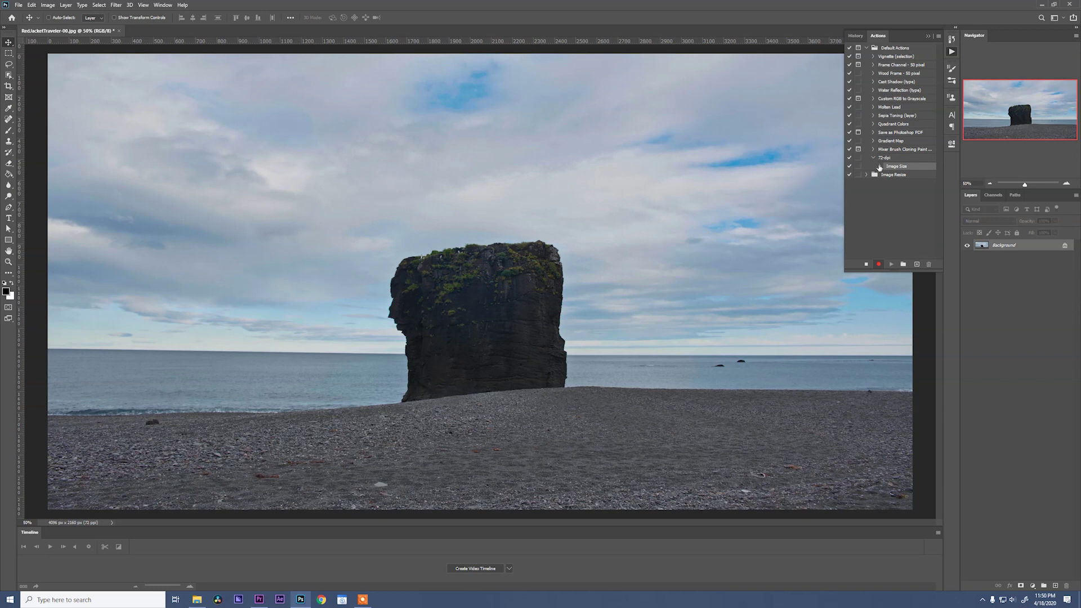
{"action": "left_click", "coordinate": [881, 168]}
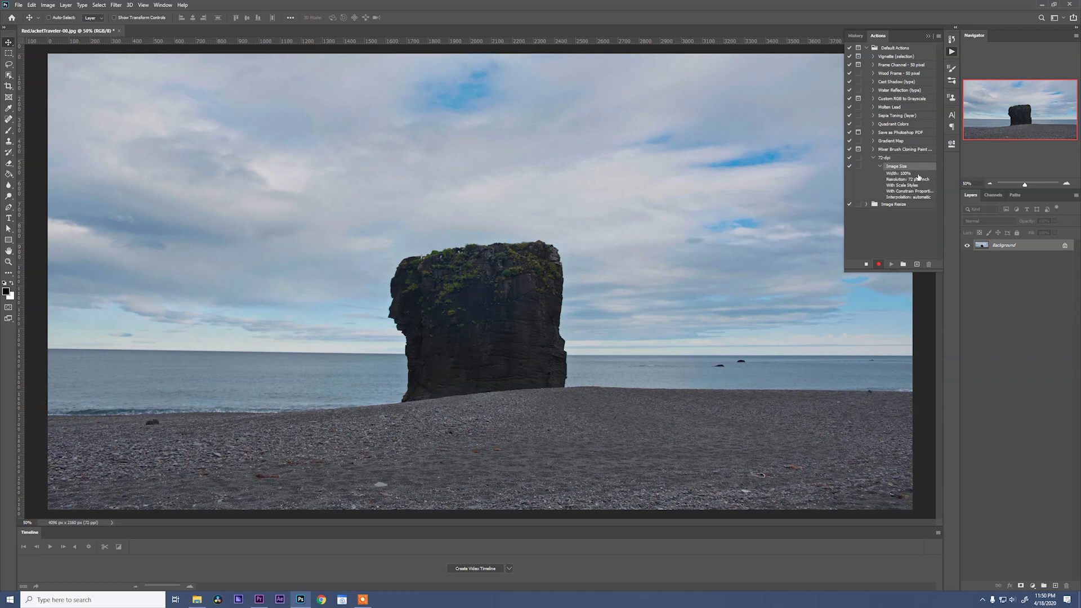
{"action": "left_click", "coordinate": [866, 264]}
Close the beach photo without saving and launch File > Scripts > Image Processor
{"action": "left_click", "coordinate": [119, 31]}
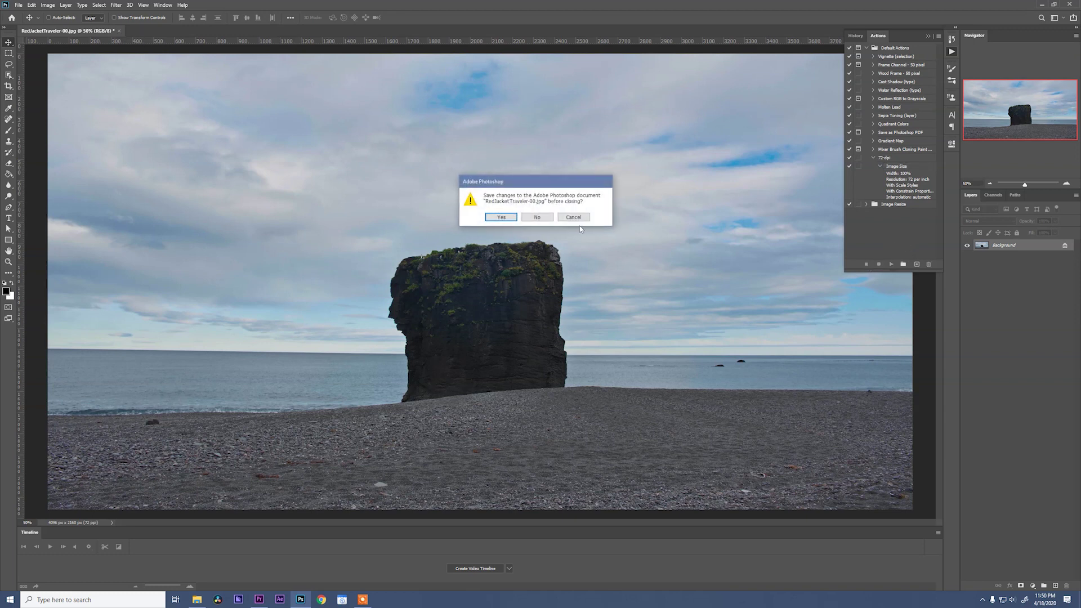
{"action": "left_click", "coordinate": [536, 217]}
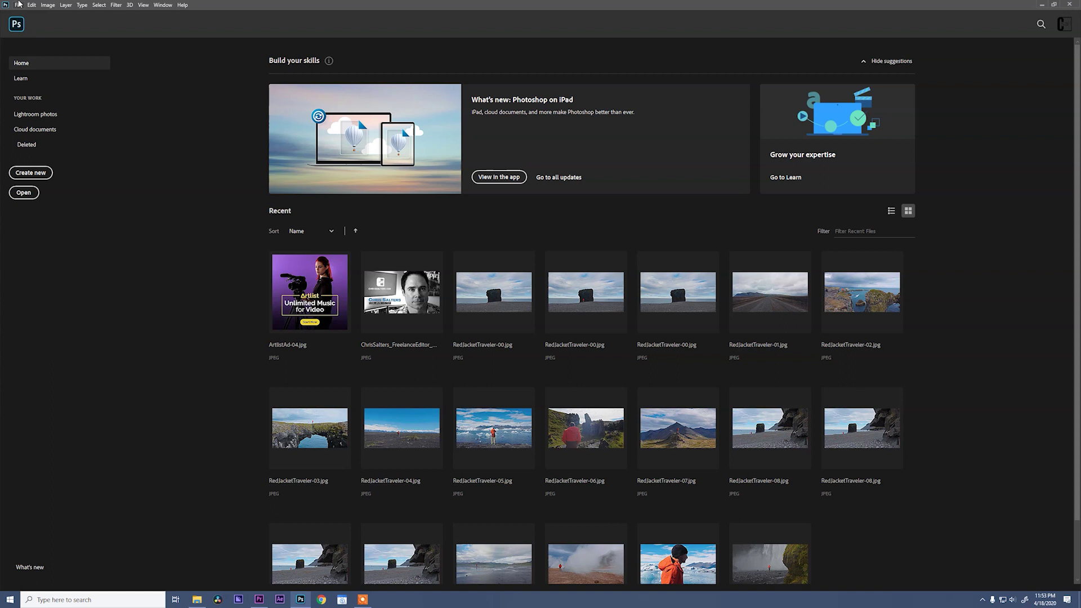
{"action": "left_click", "coordinate": [19, 4]}
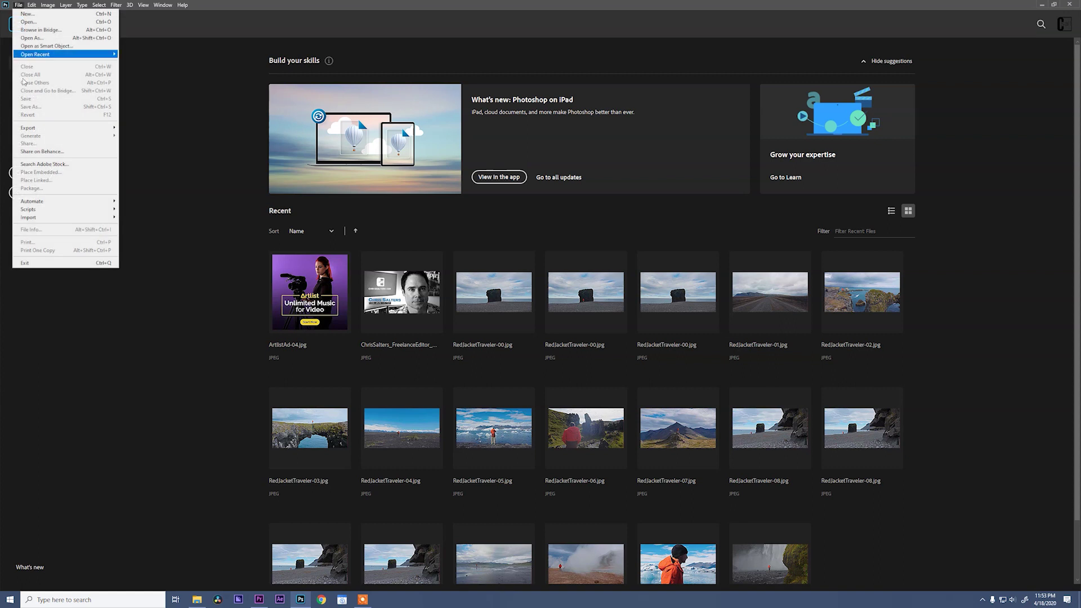
{"action": "mouse_move", "coordinate": [60, 213]}
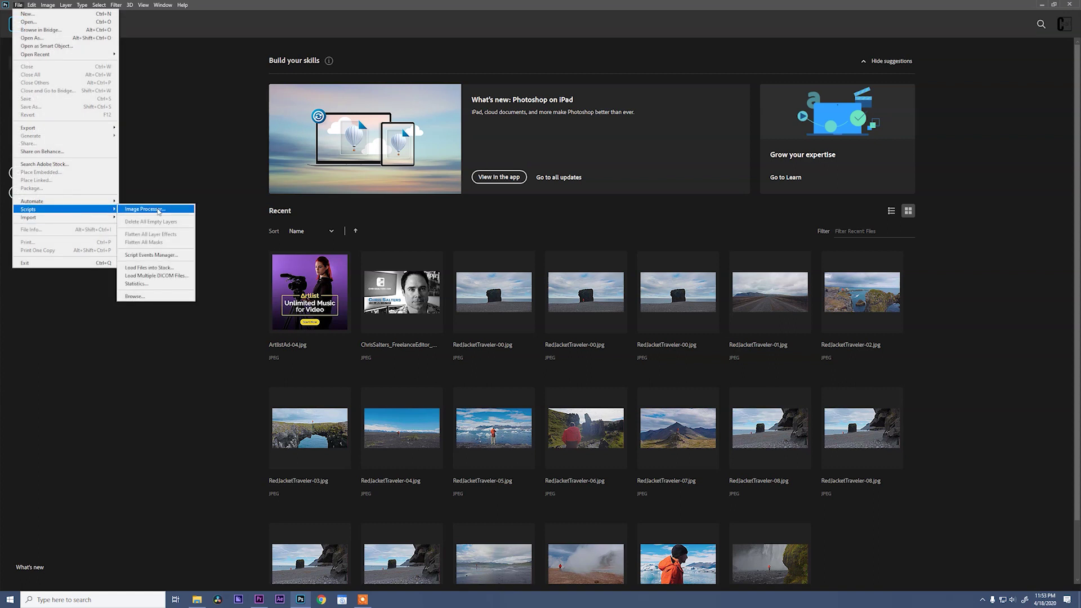
{"action": "left_click", "coordinate": [183, 212]}
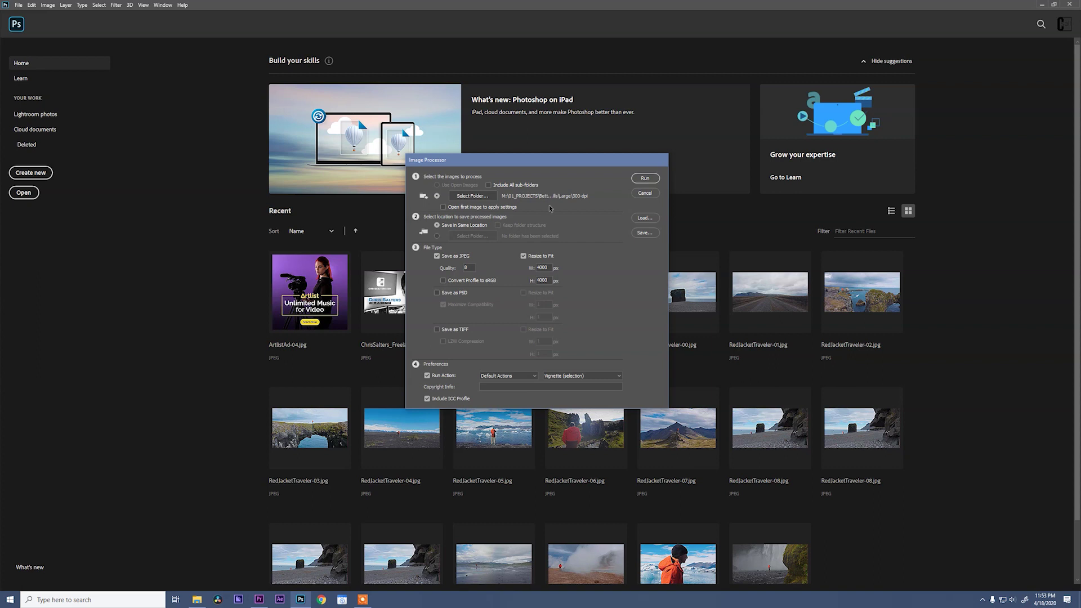
Process the 300-dpi folder as JPEGs, running the 72-dpi action on each photo
{"action": "left_click", "coordinate": [490, 196]}
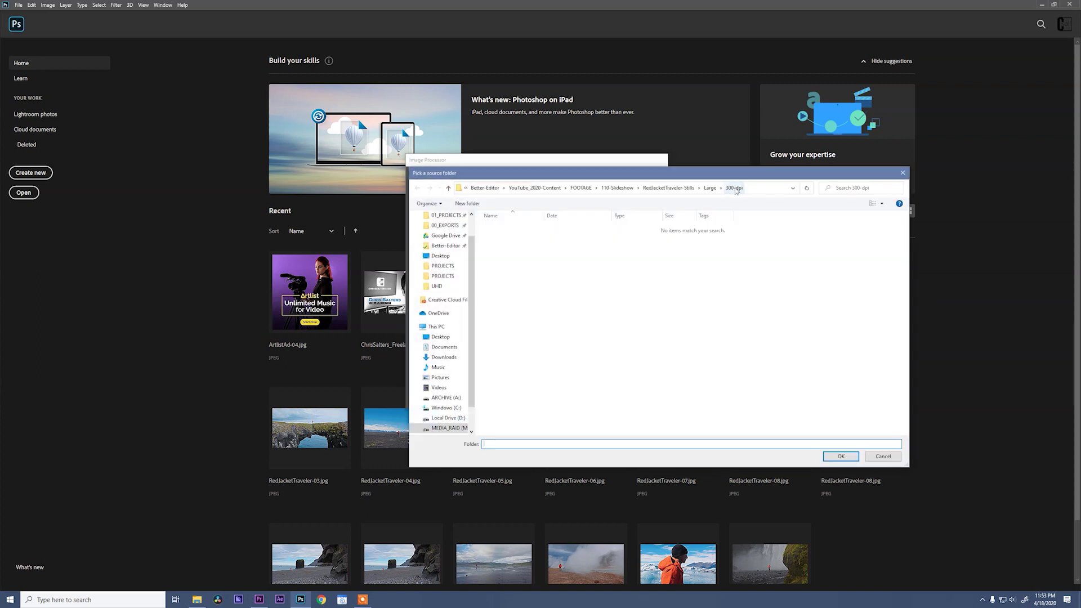
{"action": "left_click", "coordinate": [841, 455]}
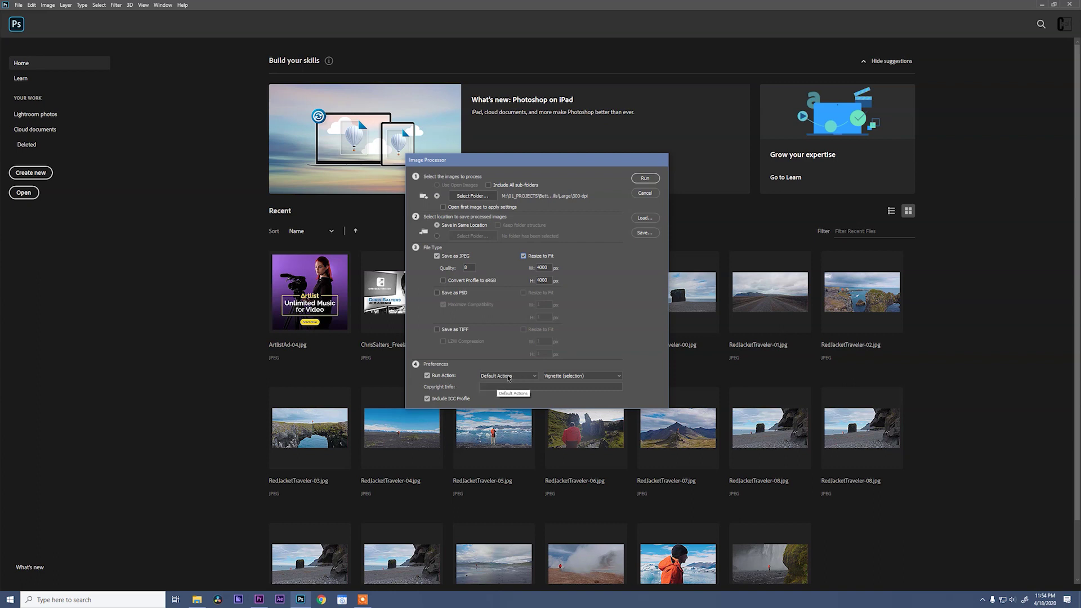
{"action": "left_click", "coordinate": [566, 379]}
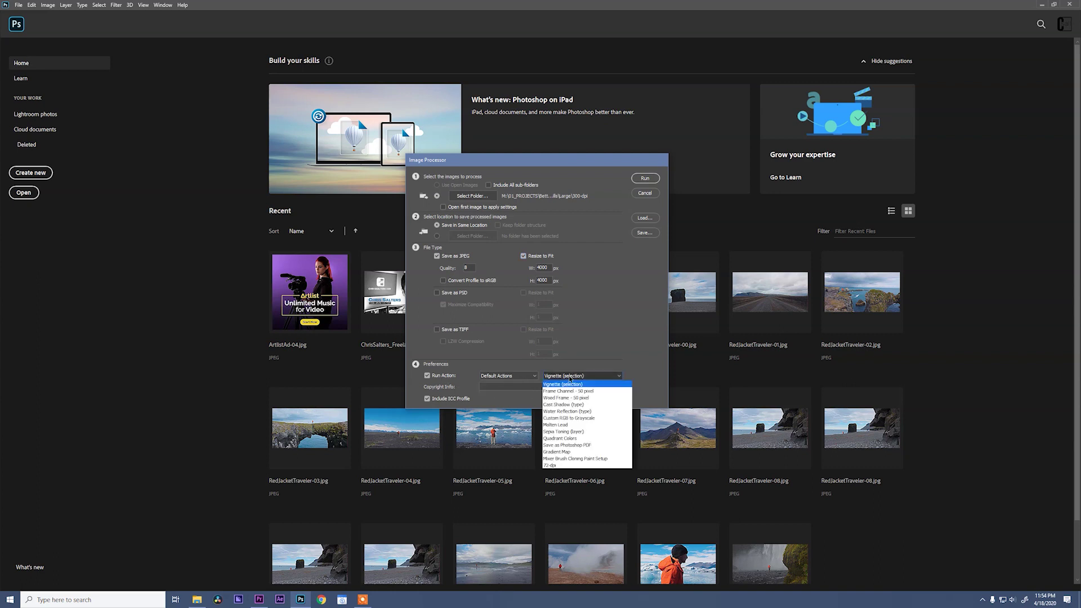
{"action": "left_click", "coordinate": [565, 465]}
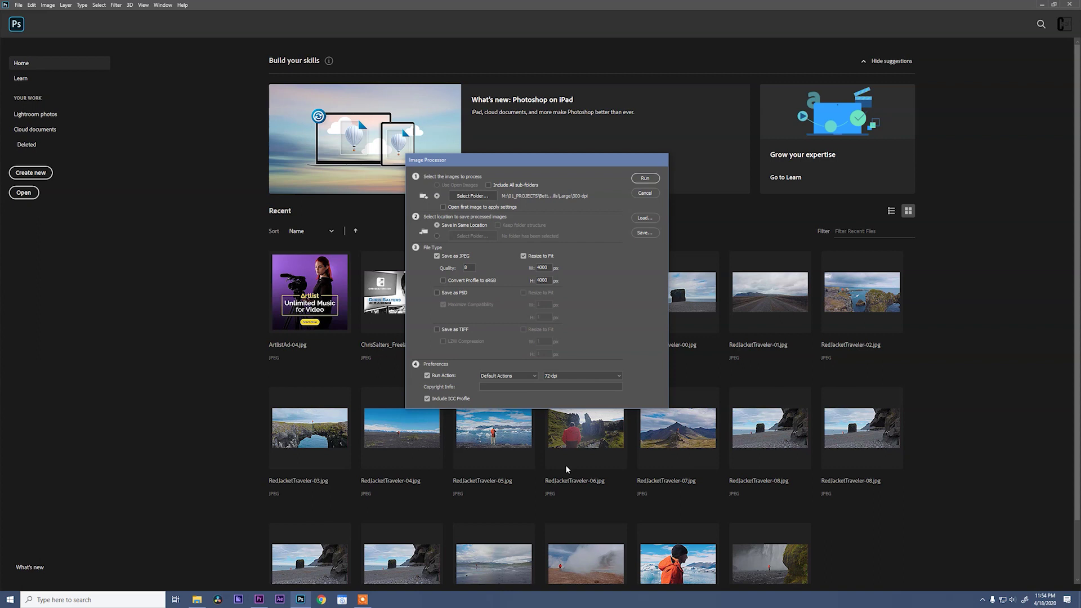
{"action": "left_click", "coordinate": [645, 178]}
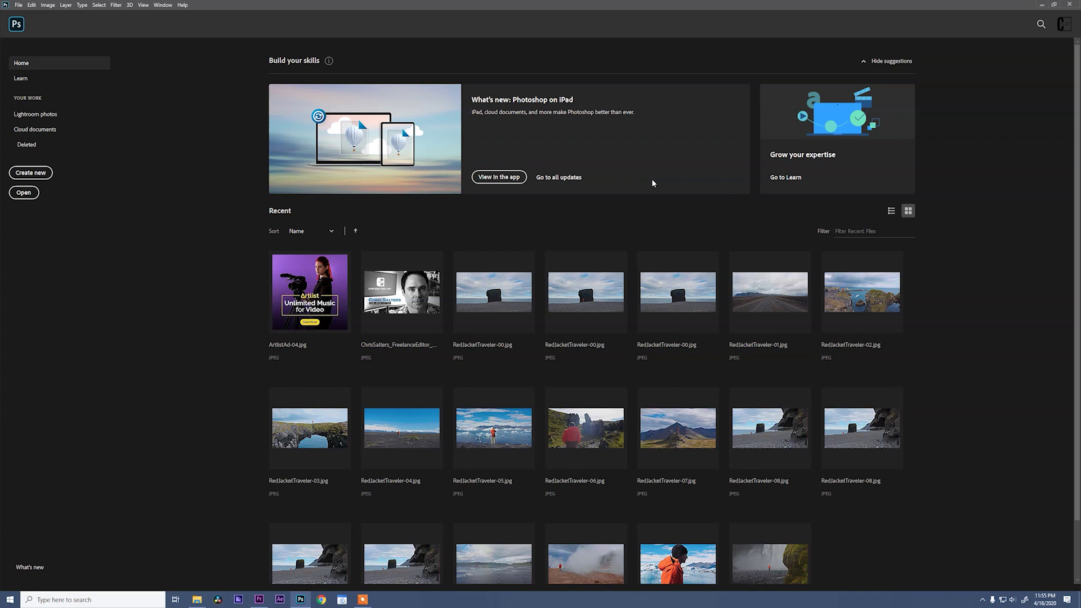
Back in Premiere Pro, check that Timeline preferences set the still image default duration to 3.00 seconds
{"action": "key", "text": "alt+Tab"}
{"action": "key", "text": "alt+Tab"}
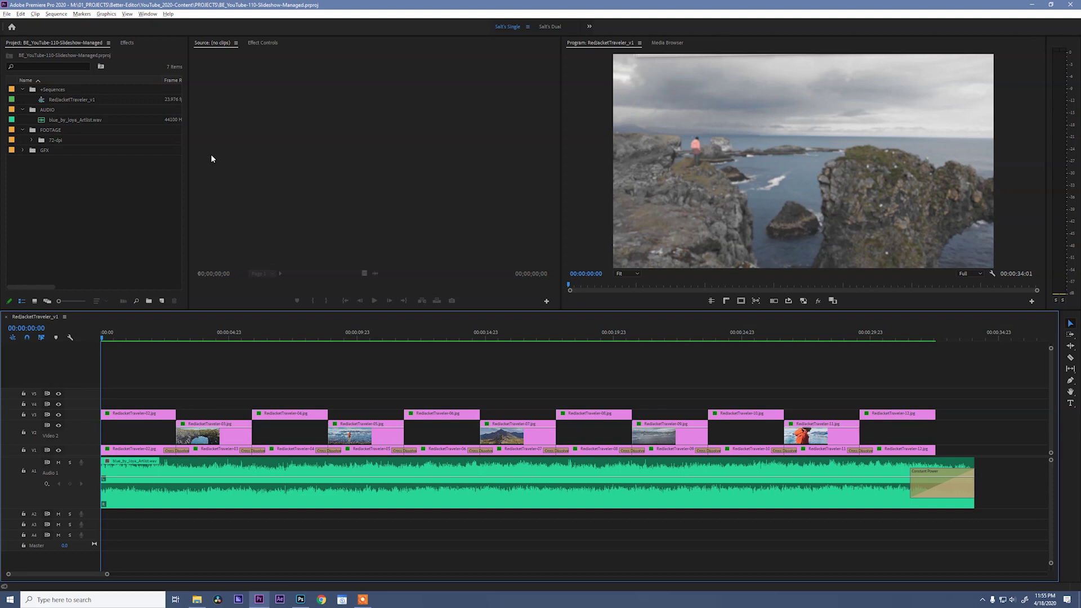
{"action": "left_click", "coordinate": [21, 14]}
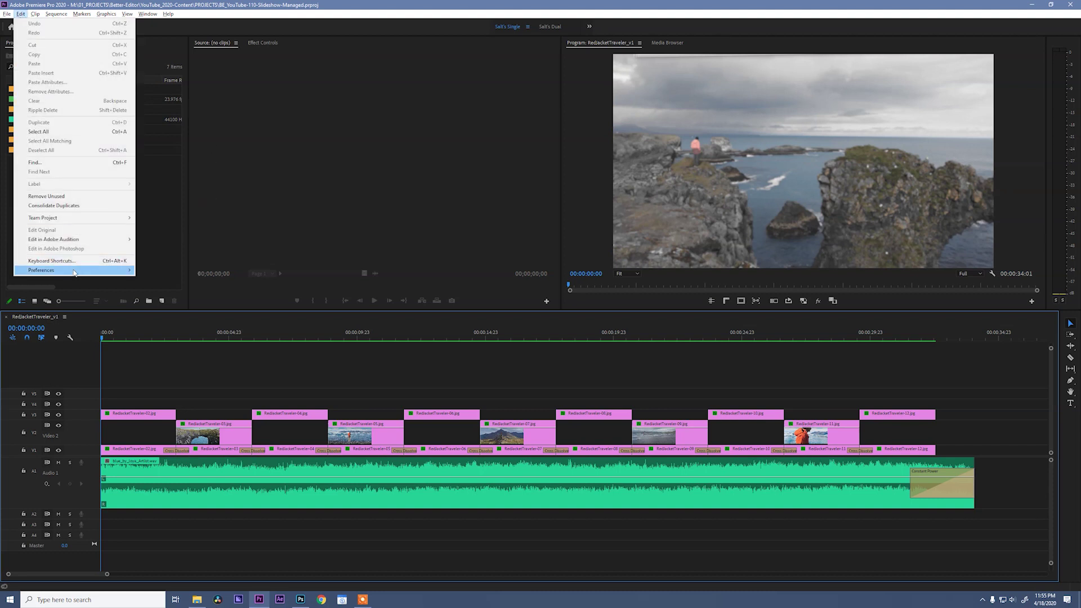
{"action": "mouse_move", "coordinate": [74, 273]}
{"action": "left_click", "coordinate": [163, 418]}
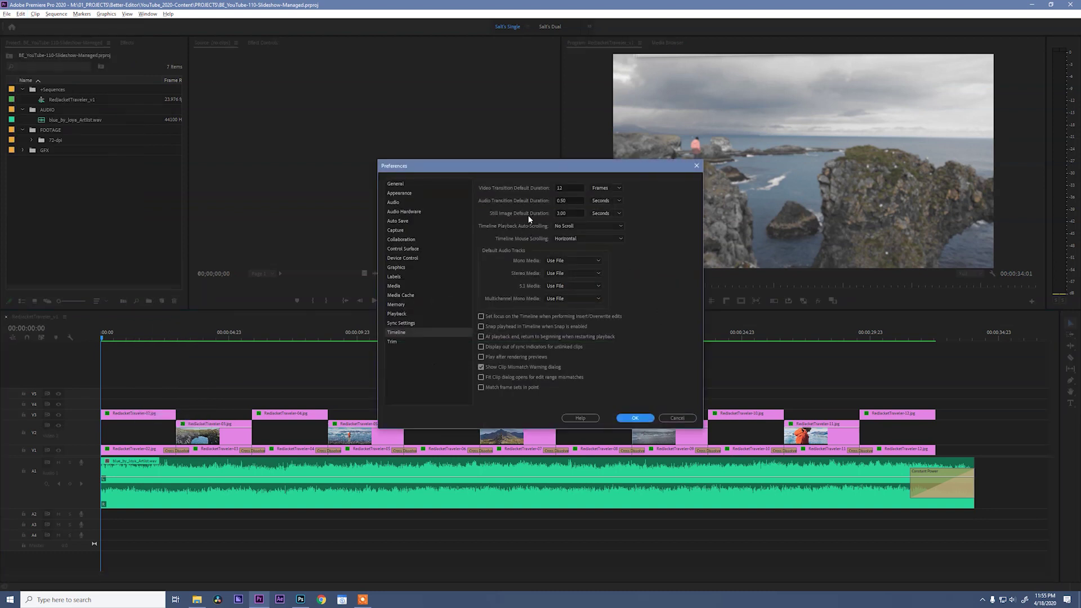
{"action": "left_click", "coordinate": [561, 213]}
Close Preferences, then rename the JPEG folder inside 300-dpi to 72-dpi and go back up
{"action": "left_click", "coordinate": [634, 418]}
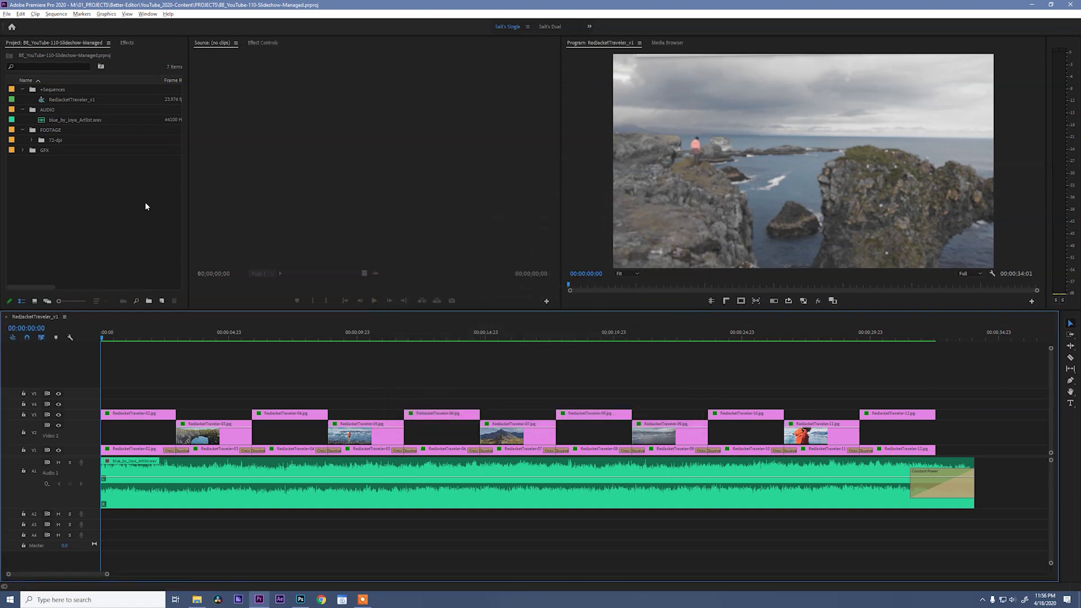
{"action": "key", "text": "alt+Tab"}
{"action": "key", "text": "alt+Tab"}
{"action": "key", "text": "alt+Tab"}
{"action": "key", "text": "alt+Tab"}
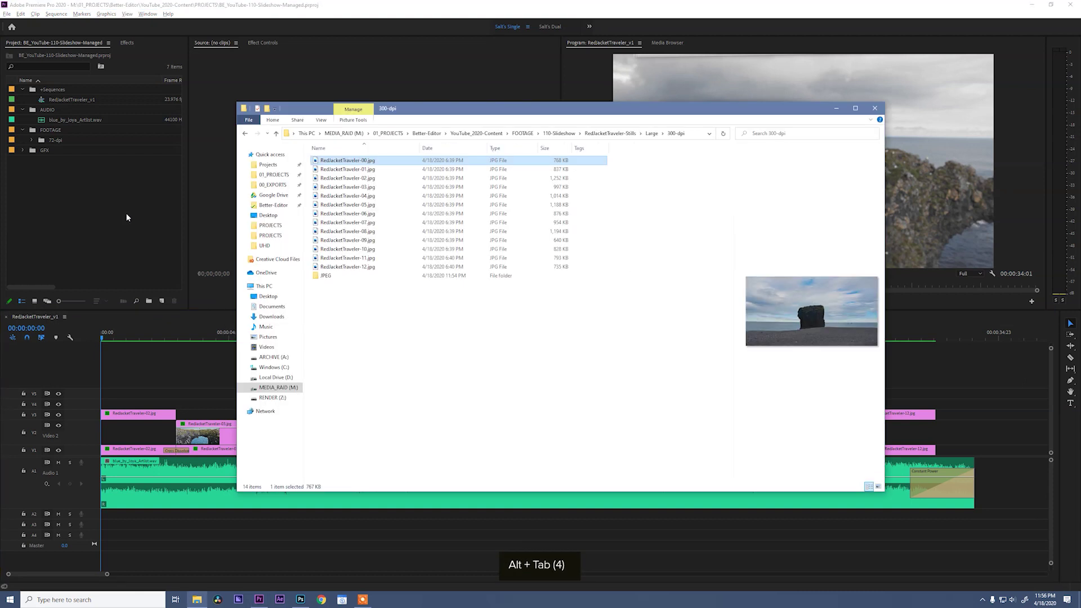
{"action": "left_click", "coordinate": [330, 278]}
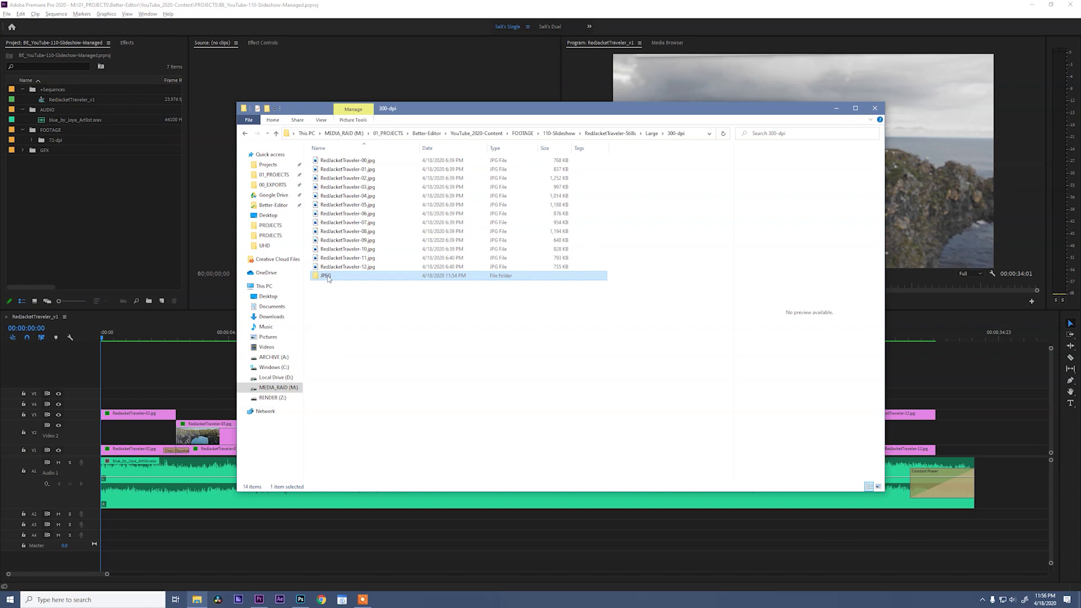
{"action": "key", "text": "F2"}
{"action": "type", "text": "72"}
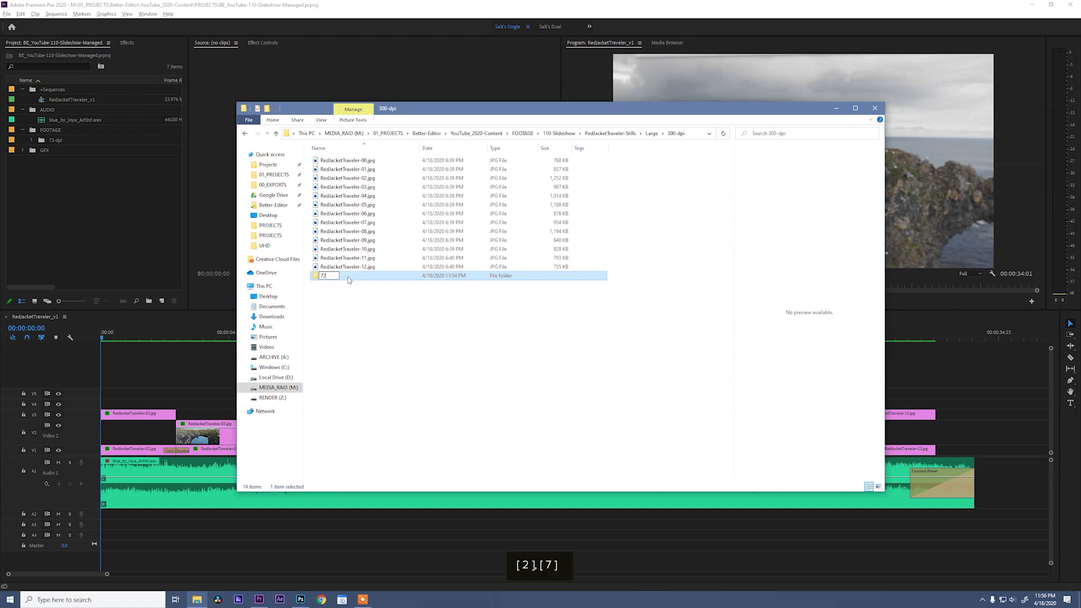
{"action": "type", "text": "-dpi"}
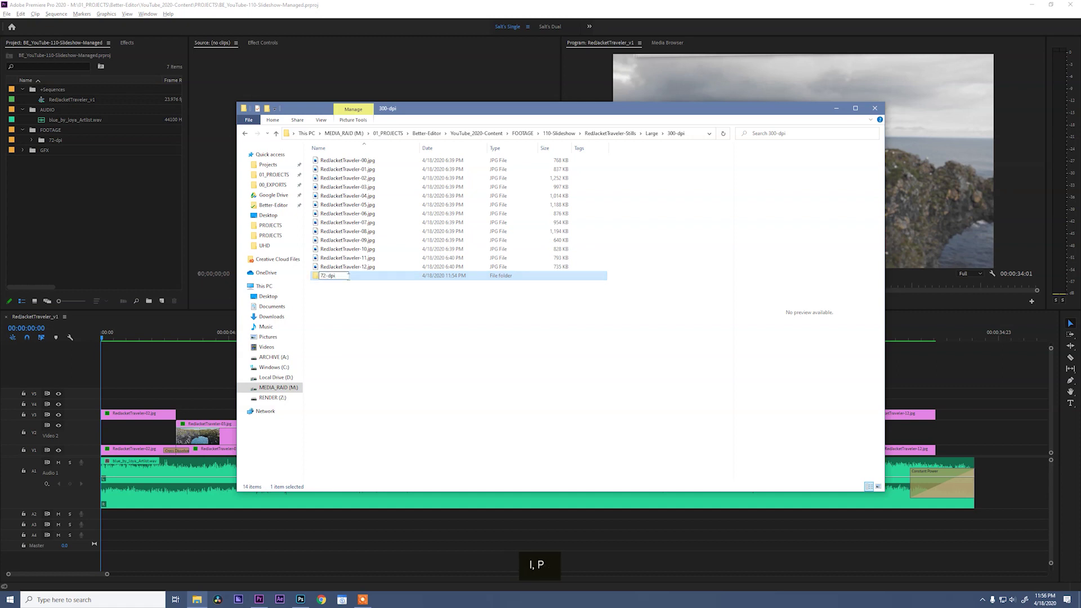
{"action": "key", "text": "Return"}
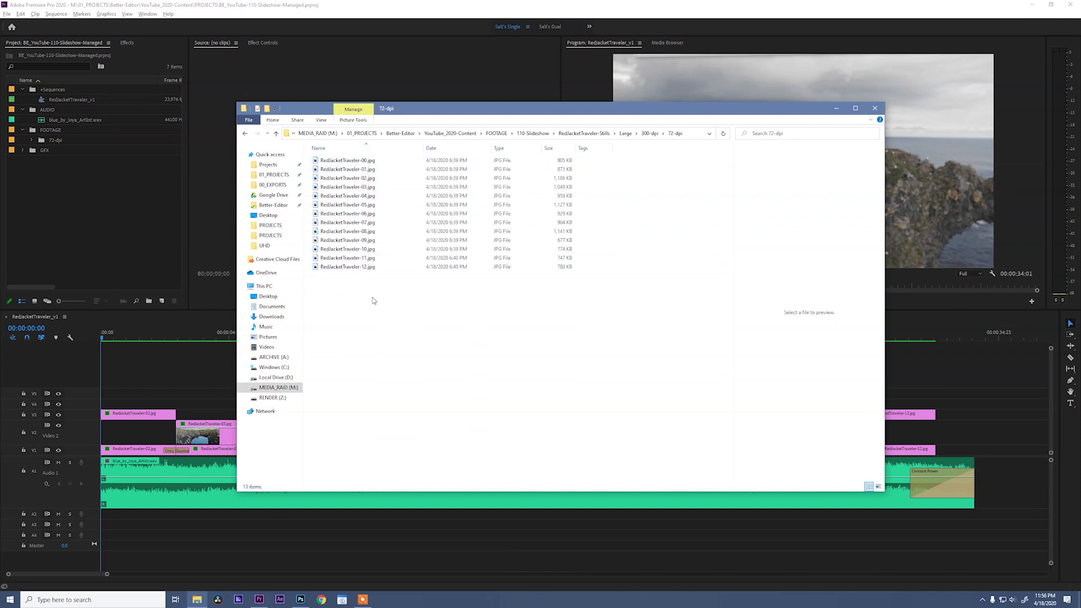
{"action": "left_click", "coordinate": [244, 136]}
Import the 72-dpi folder into the Project panel and rename its bin 72-dpi-v2
{"action": "left_click_drag", "start_coordinate": [318, 162], "coordinate": [60, 129]}
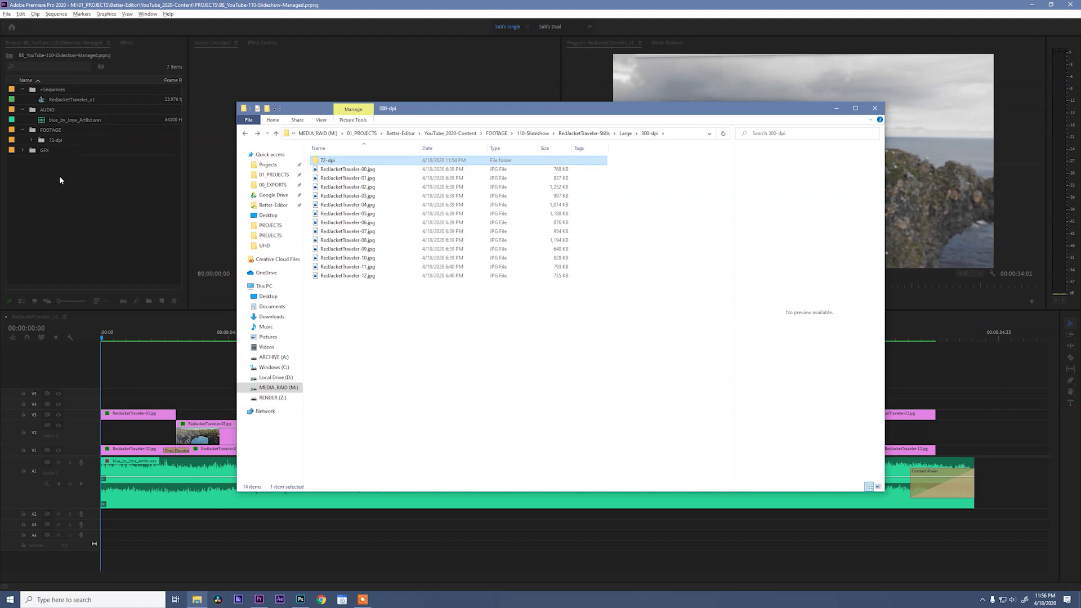
{"action": "left_click", "coordinate": [78, 151]}
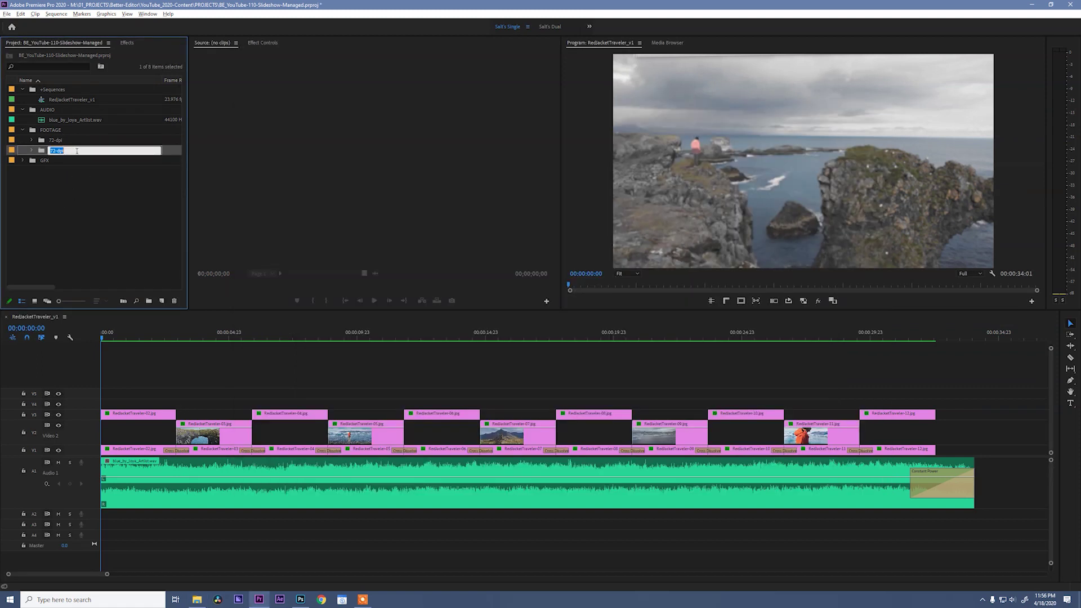
{"action": "type", "text": "-v2"}
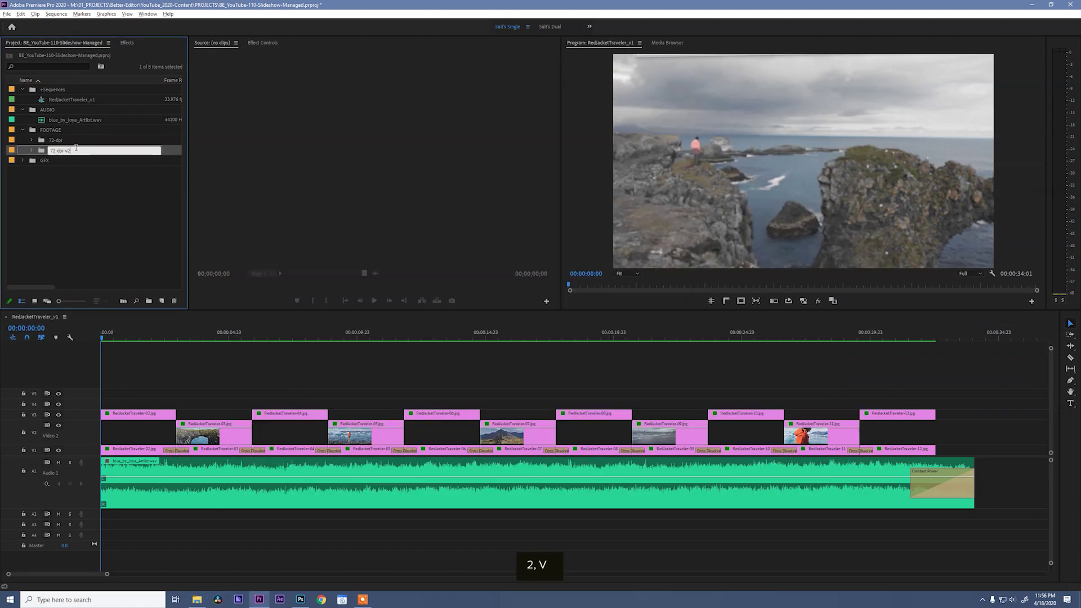
{"action": "key", "text": "Return"}
Create sequence RedJacketTraveler_v2 in the Sequences bin and lay the 72-dpi-v2 photos onto V1
{"action": "left_click", "coordinate": [48, 89]}
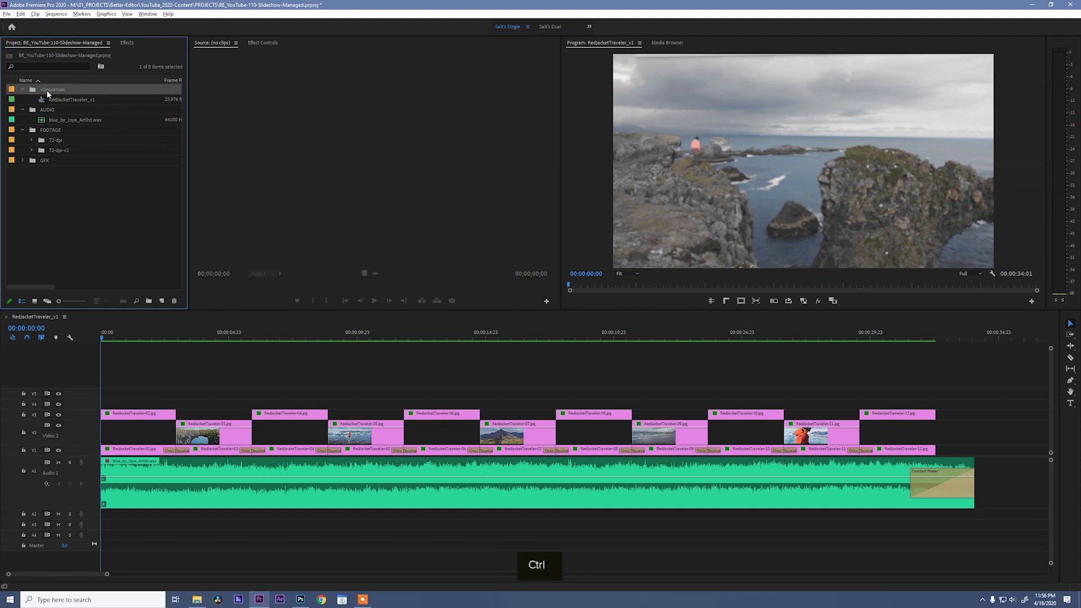
{"action": "key", "text": "ctrl+n"}
{"action": "type", "text": "RedJacketTraveler_v2"}
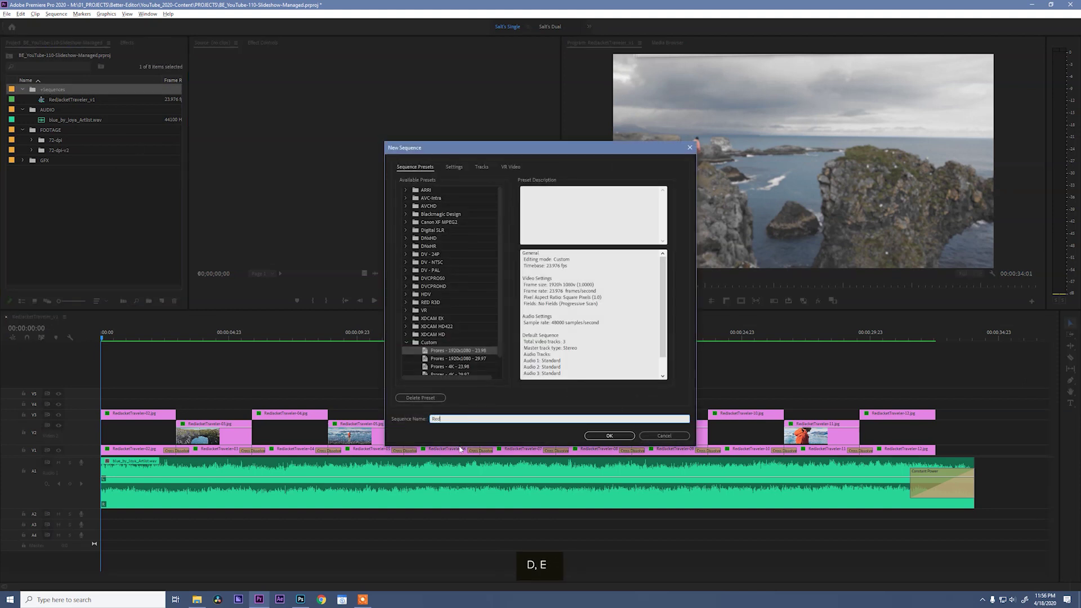
{"action": "key", "text": "Return"}
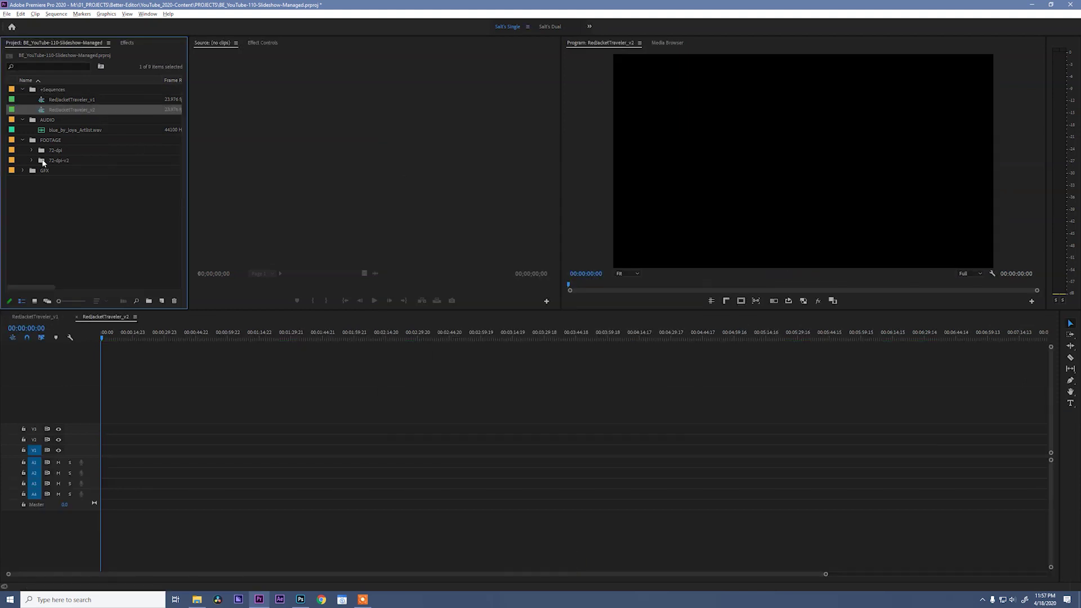
{"action": "left_click_drag", "start_coordinate": [42, 164], "coordinate": [117, 452]}
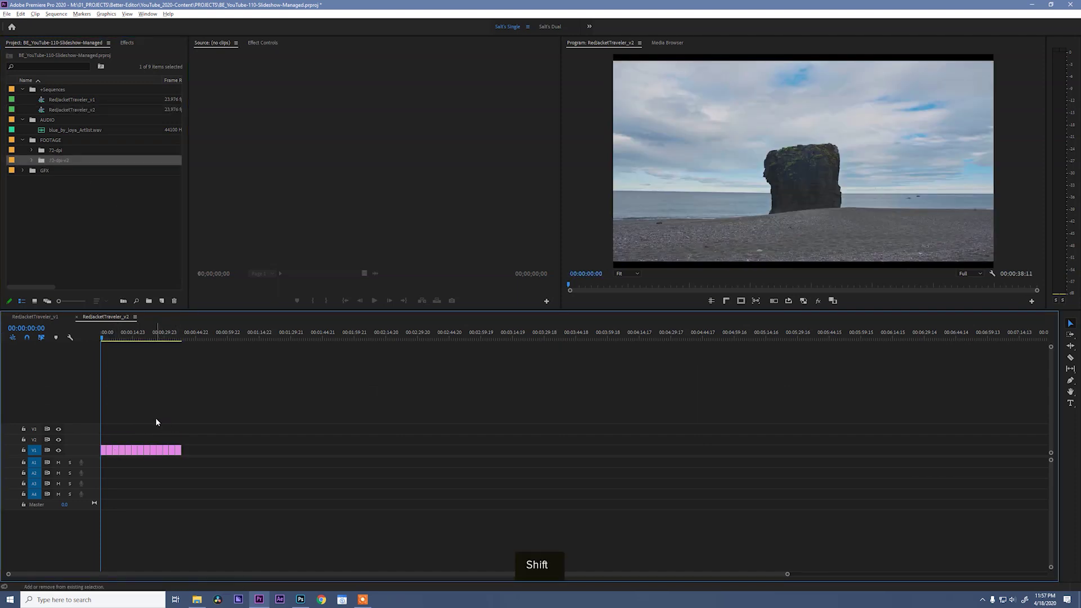
{"action": "key", "text": "shift+z"}
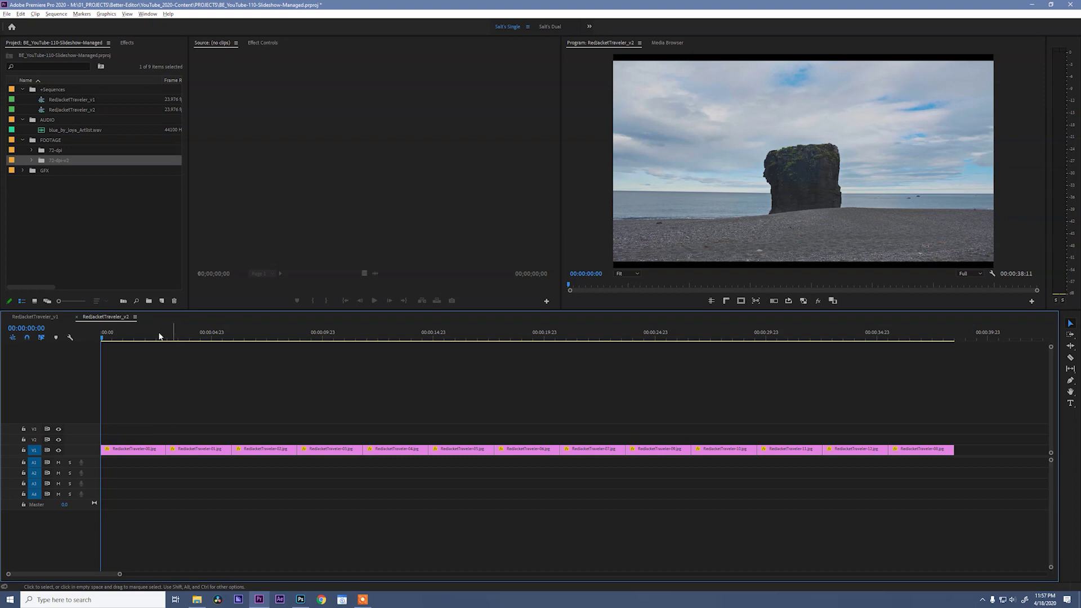
Delete clips 00 and 01 and close the gap so the sequence starts with clip 02
{"action": "left_click_drag", "start_coordinate": [125, 350], "coordinate": [205, 462]}
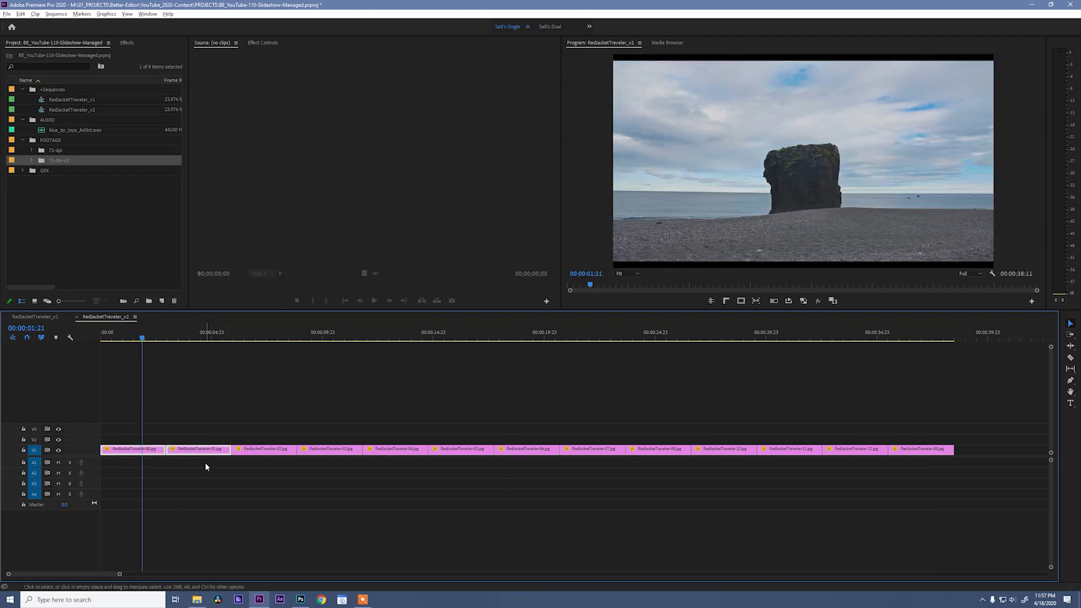
{"action": "key", "text": "Delete"}
{"action": "left_click", "coordinate": [182, 448]}
{"action": "key", "text": "Delete"}
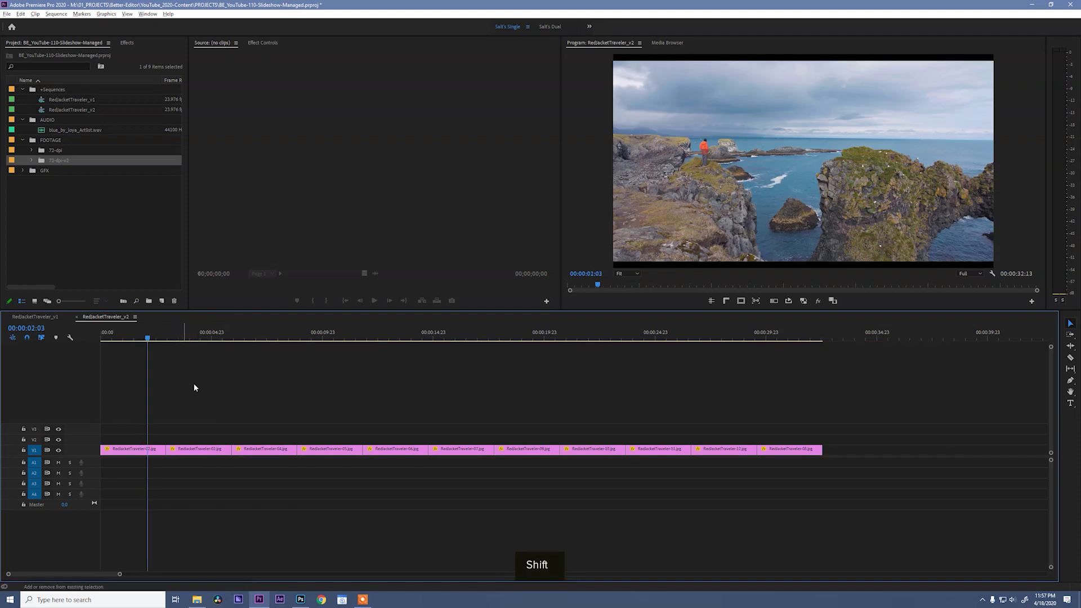
{"action": "key", "text": "shift+z"}
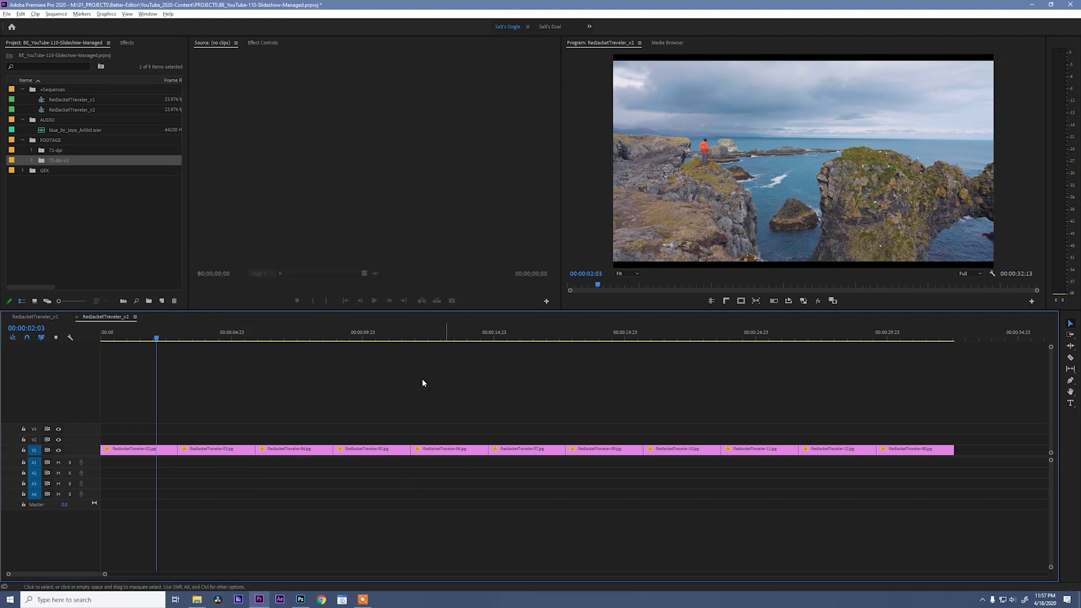
{"action": "left_click", "coordinate": [134, 449]}
Scale the first photo to 51.8 and paste its Motion settings onto every V1 clip
{"action": "left_click", "coordinate": [261, 44]}
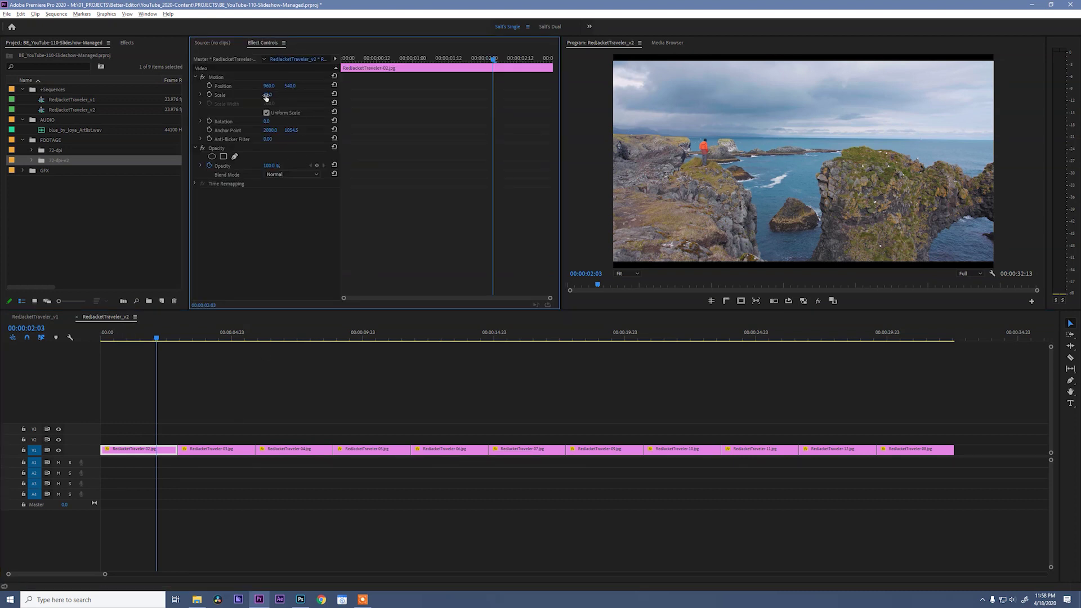
{"action": "left_click_drag", "start_coordinate": [266, 95], "coordinate": [285, 100]}
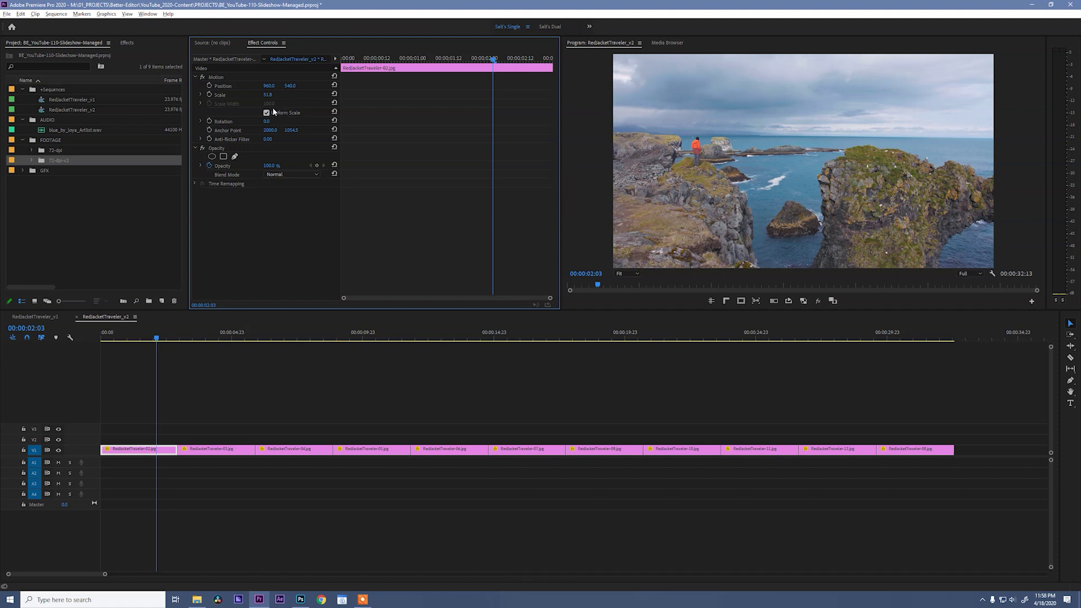
{"action": "left_click", "coordinate": [217, 77]}
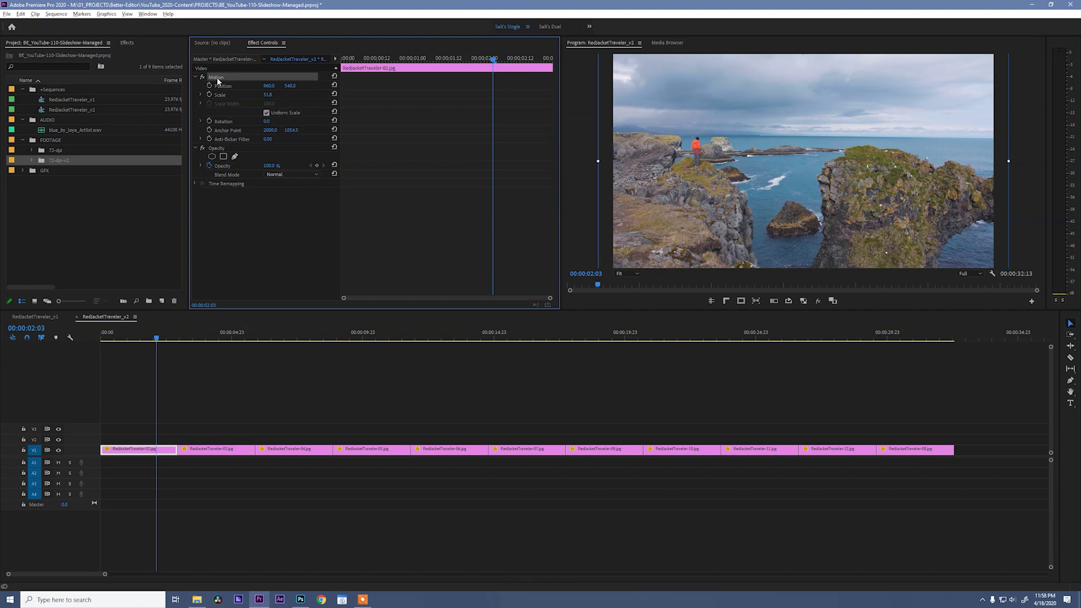
{"action": "key", "text": "ctrl+c"}
{"action": "left_click_drag", "start_coordinate": [206, 410], "coordinate": [1016, 475]}
{"action": "key", "text": "ctrl+v"}
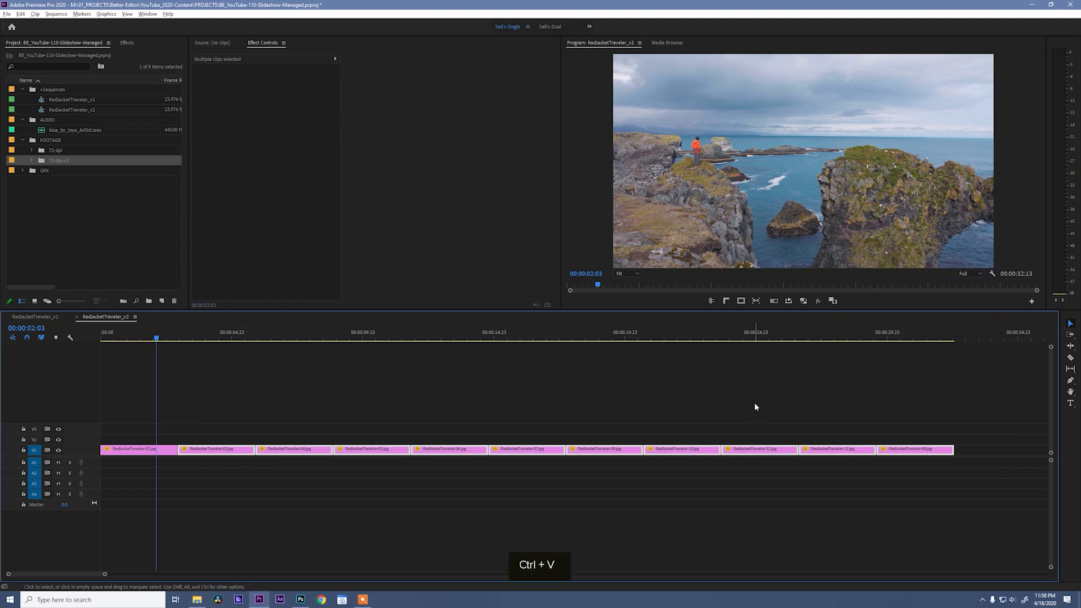
{"action": "left_click", "coordinate": [420, 393]}
Save the project, scrub the scaled photos, and select clip 03 after the first cut
{"action": "left_click_drag", "start_coordinate": [169, 338], "coordinate": [921, 355]}
{"action": "left_click", "coordinate": [120, 337]}
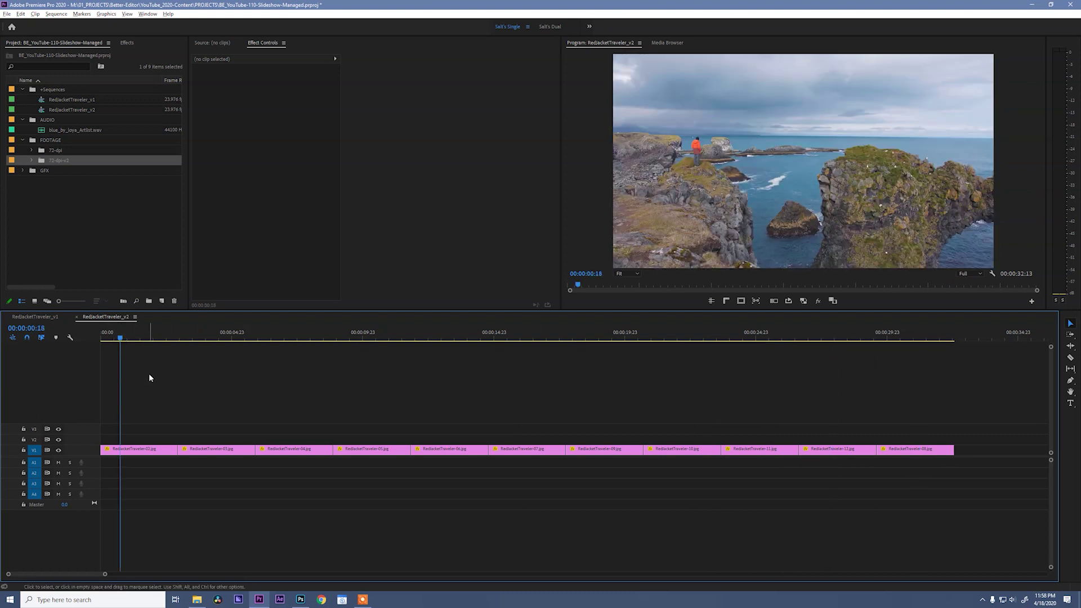
{"action": "key", "text": "ctrl+s"}
{"action": "left_click_drag", "start_coordinate": [148, 341], "coordinate": [237, 352]}
{"action": "key", "text": "Up"}
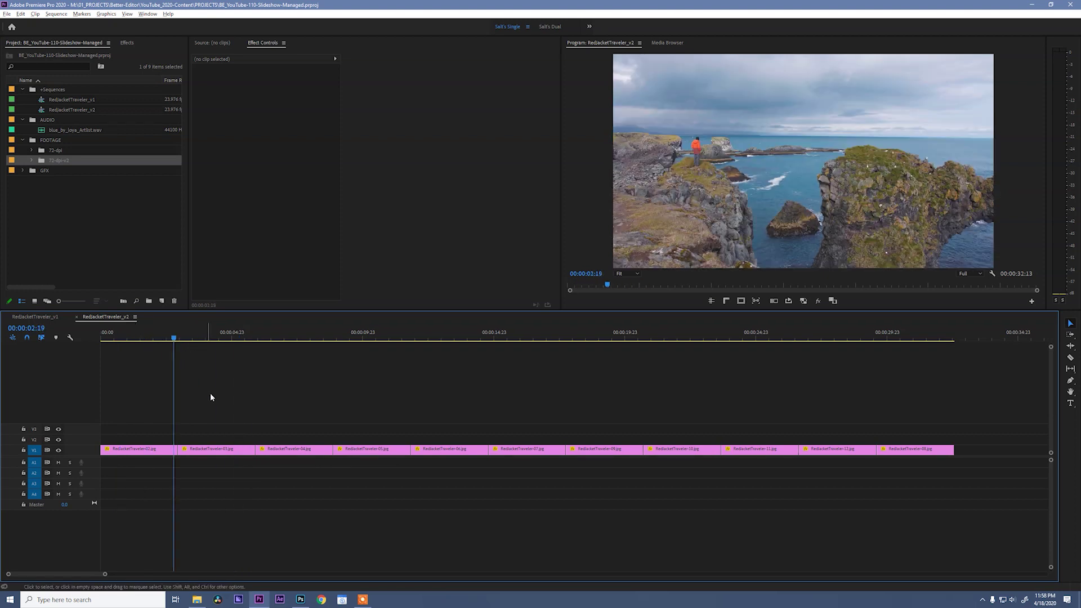
{"action": "left_click_drag", "start_coordinate": [174, 340], "coordinate": [256, 339]}
{"action": "left_click", "coordinate": [185, 449]}
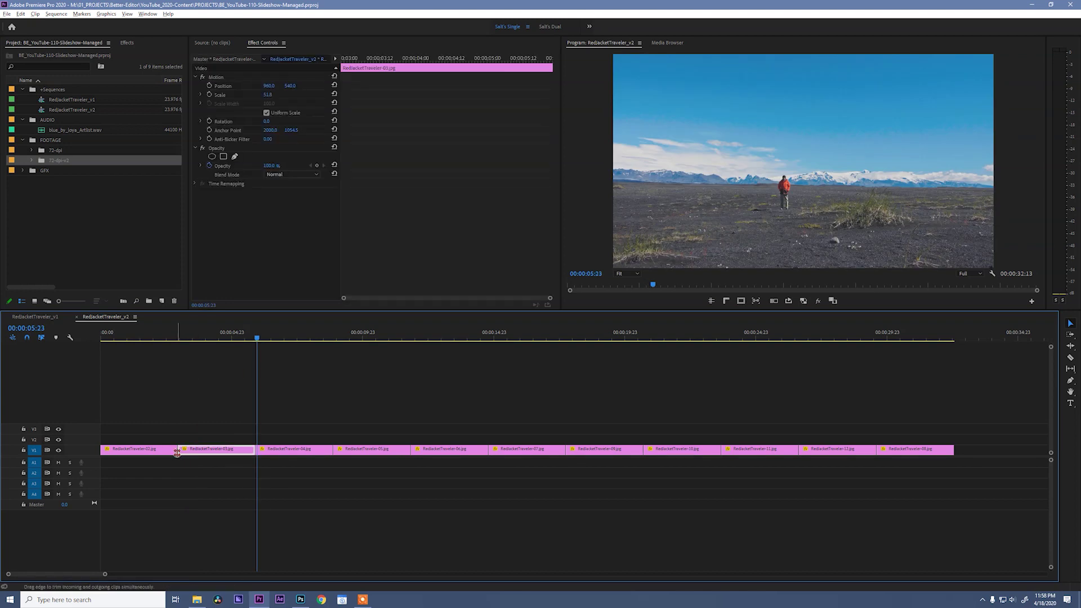
Add a Cross Dissolve of duration 100 between clips 02 and 03 and preview it
{"action": "left_click", "coordinate": [179, 448]}
{"action": "key", "text": "ctrl+d"}
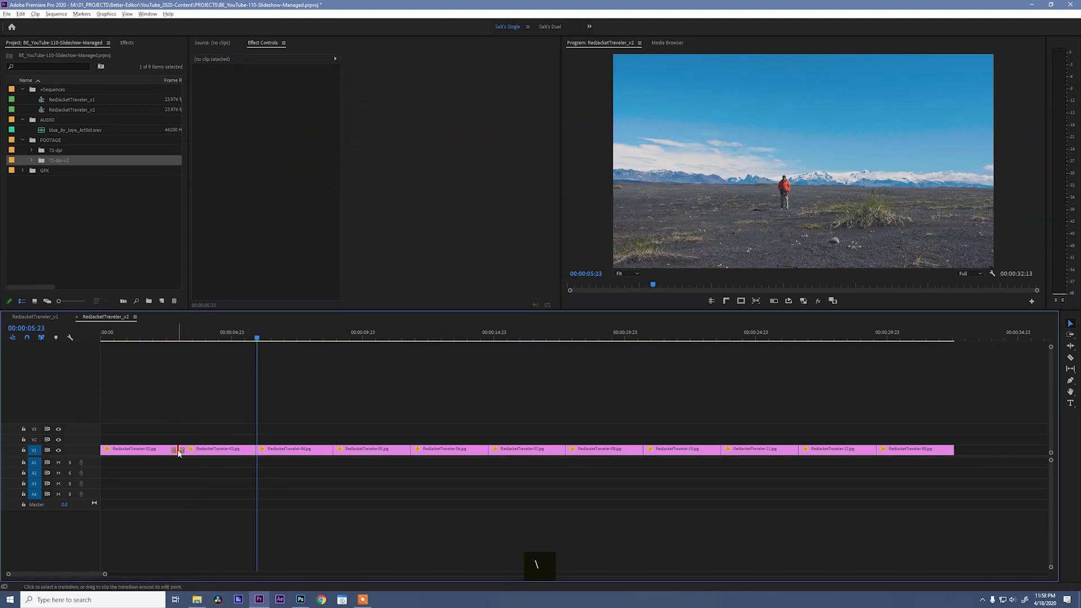
{"action": "double_click", "coordinate": [178, 450]}
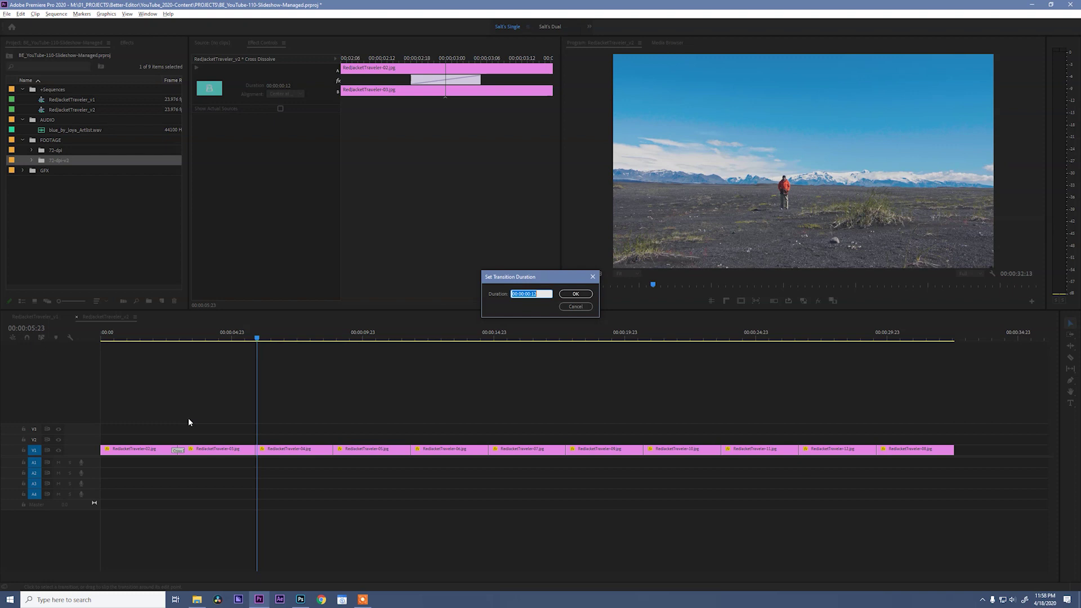
{"action": "type", "text": "100"}
{"action": "key", "text": "Return"}
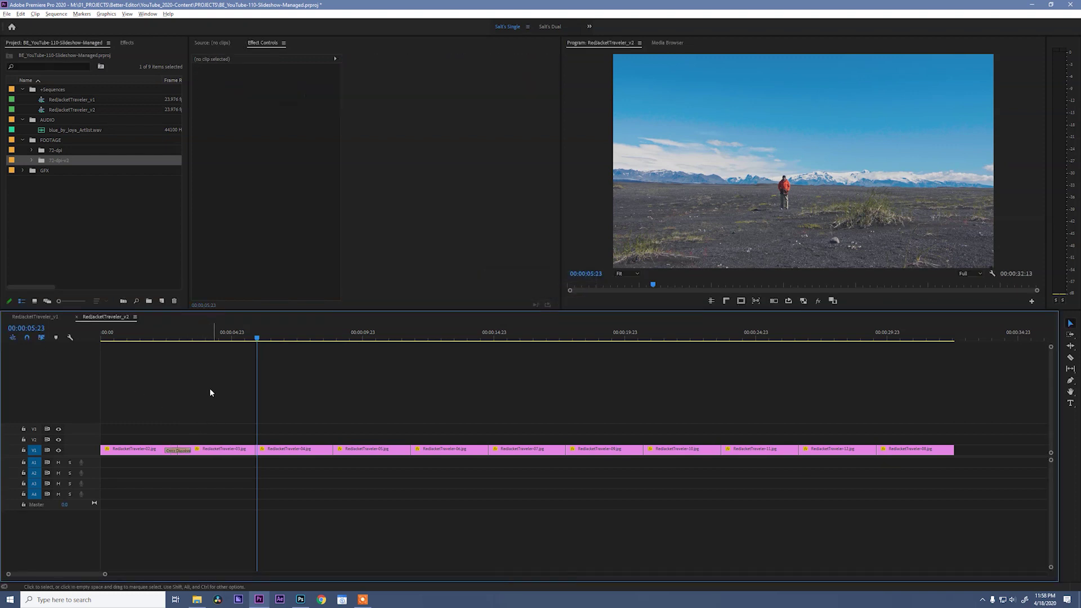
{"action": "left_click_drag", "start_coordinate": [144, 337], "coordinate": [202, 341]}
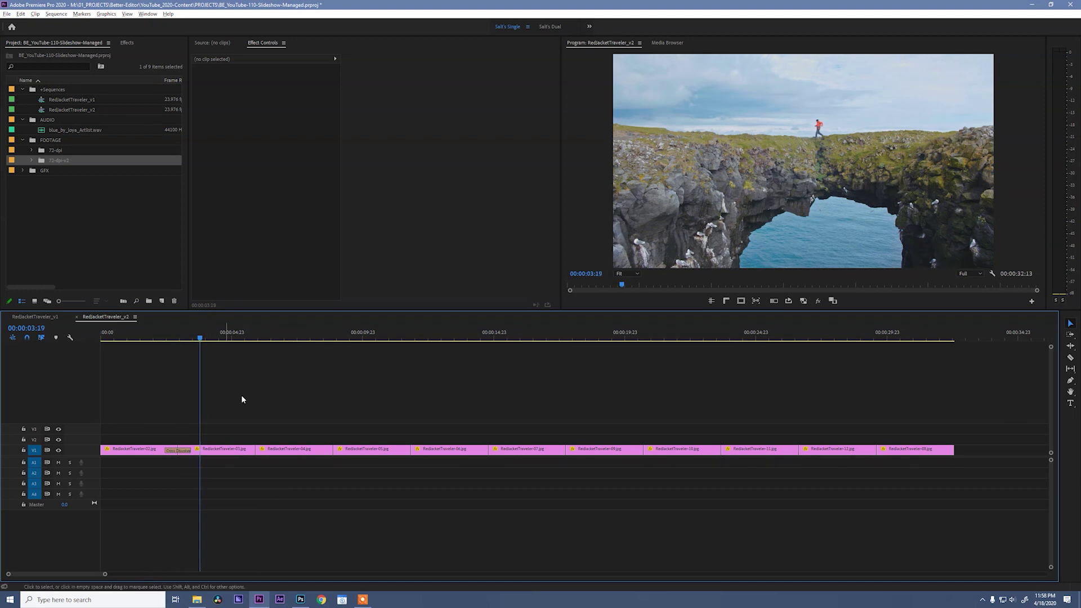
Copy that Cross Dissolve onto every cut on V1 and preview the dissolves from the start
{"action": "left_click", "coordinate": [187, 450]}
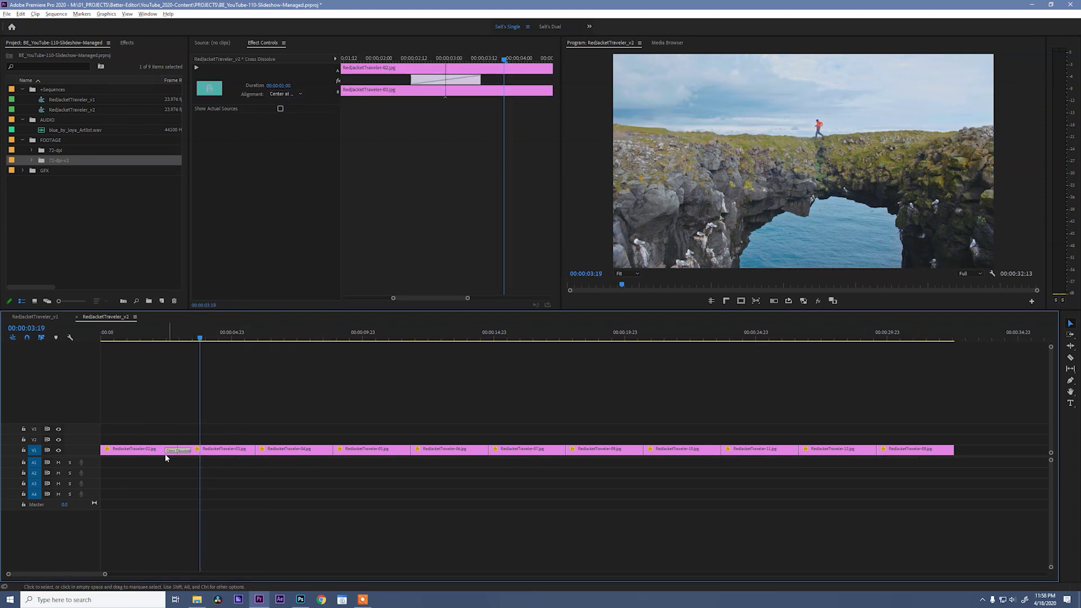
{"action": "key", "text": "ctrl+c"}
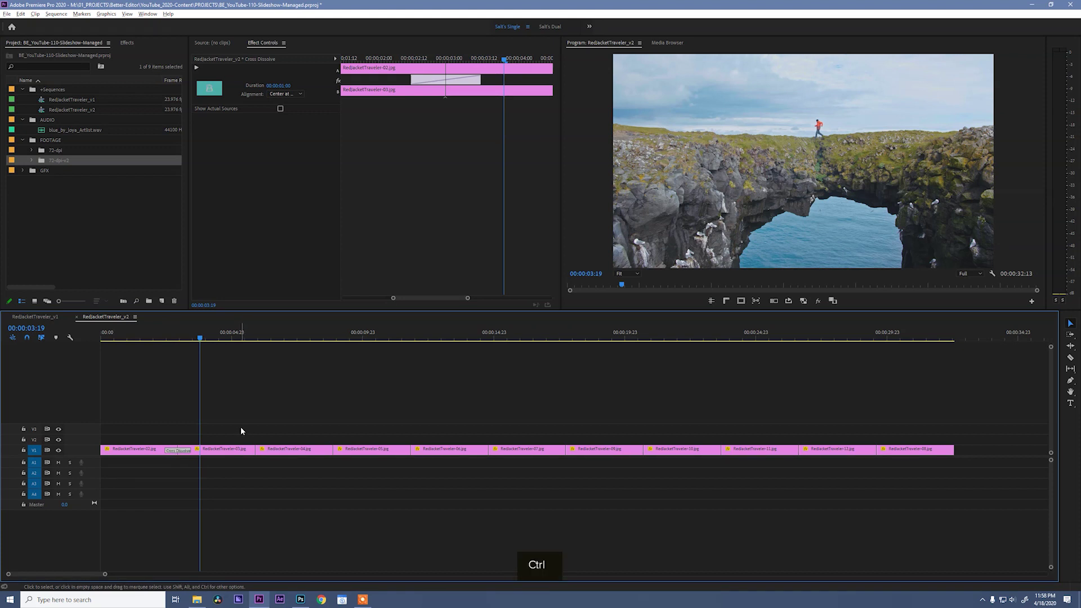
{"action": "left_click_drag", "start_coordinate": [241, 431], "coordinate": [909, 476]}
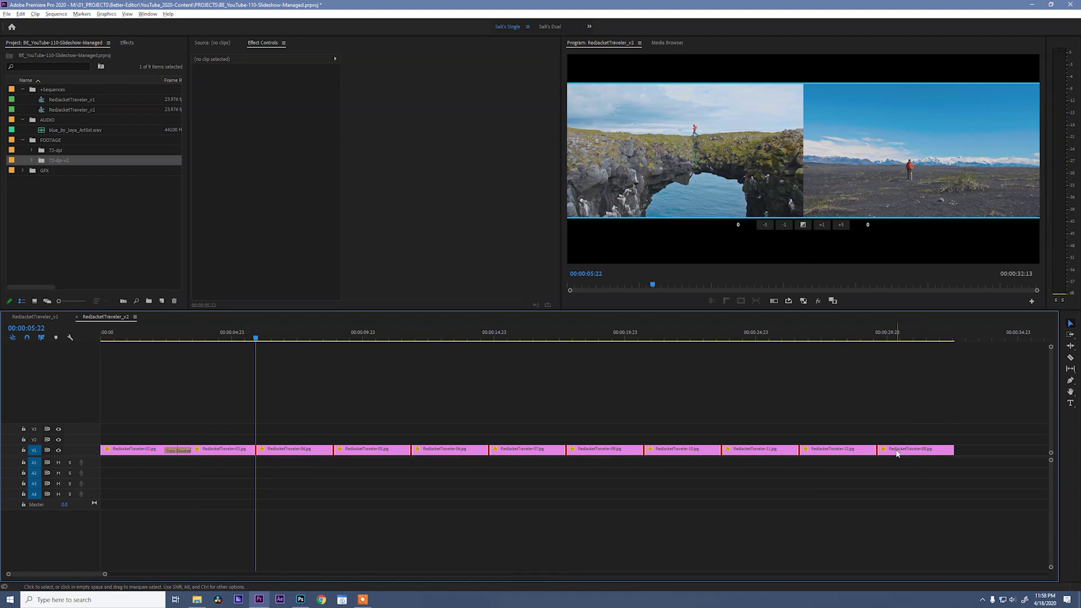
{"action": "key", "text": "ctrl+v"}
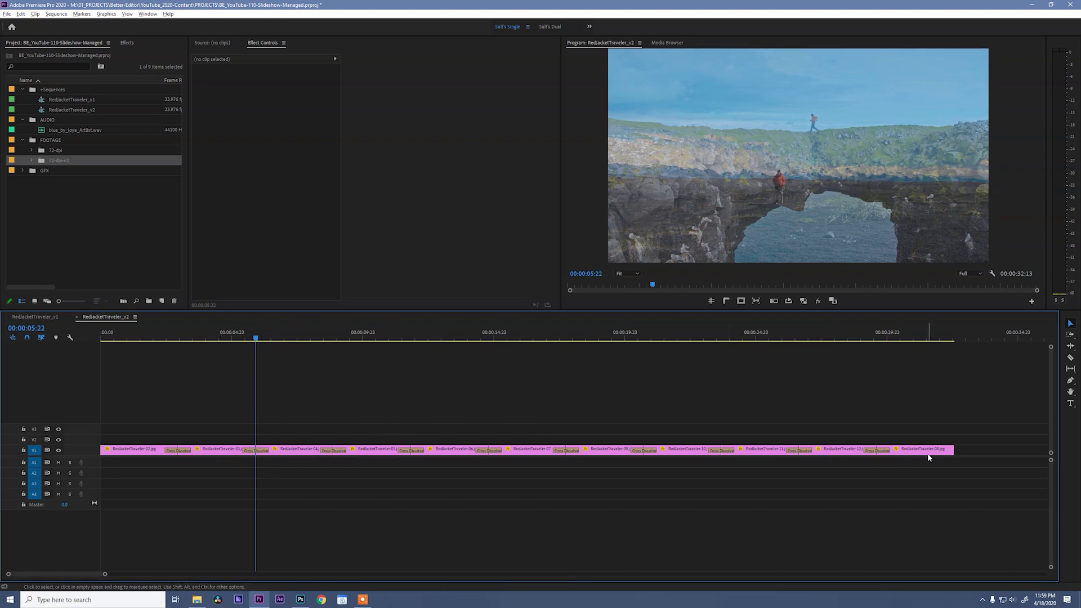
{"action": "left_click_drag", "start_coordinate": [133, 338], "coordinate": [750, 363]}
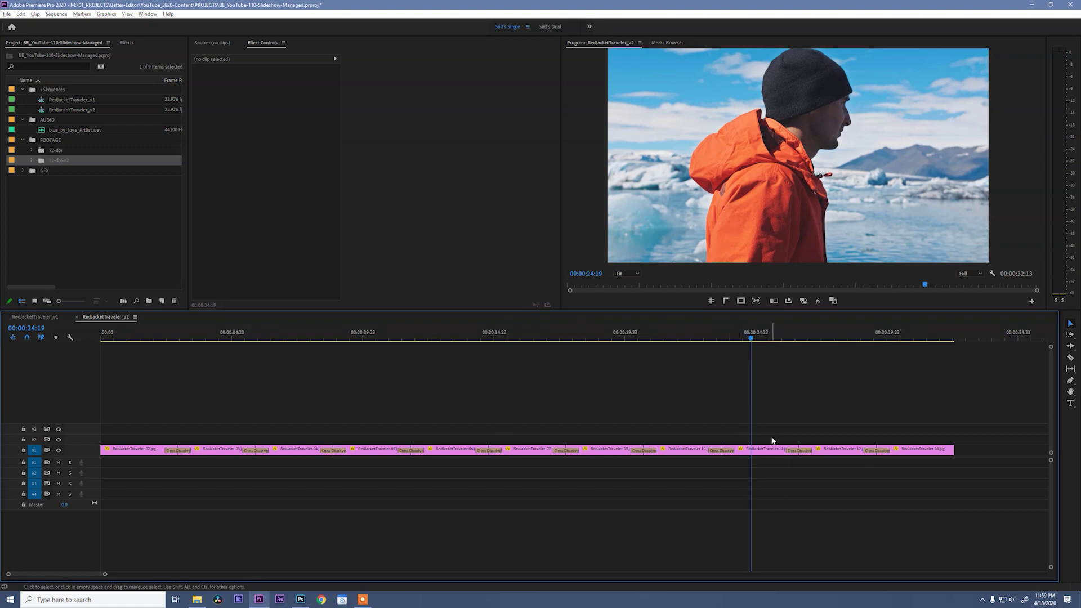
{"action": "left_click", "coordinate": [129, 333]}
Add Position and Scale keyframes to clip 02 at its first frame
{"action": "left_click", "coordinate": [141, 448]}
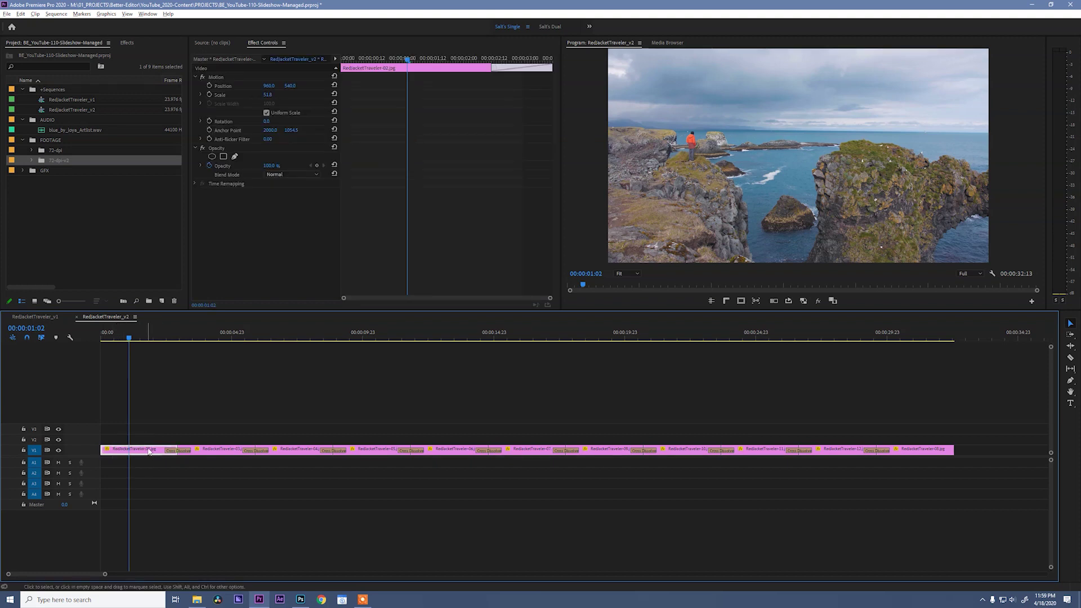
{"action": "left_click", "coordinate": [262, 51]}
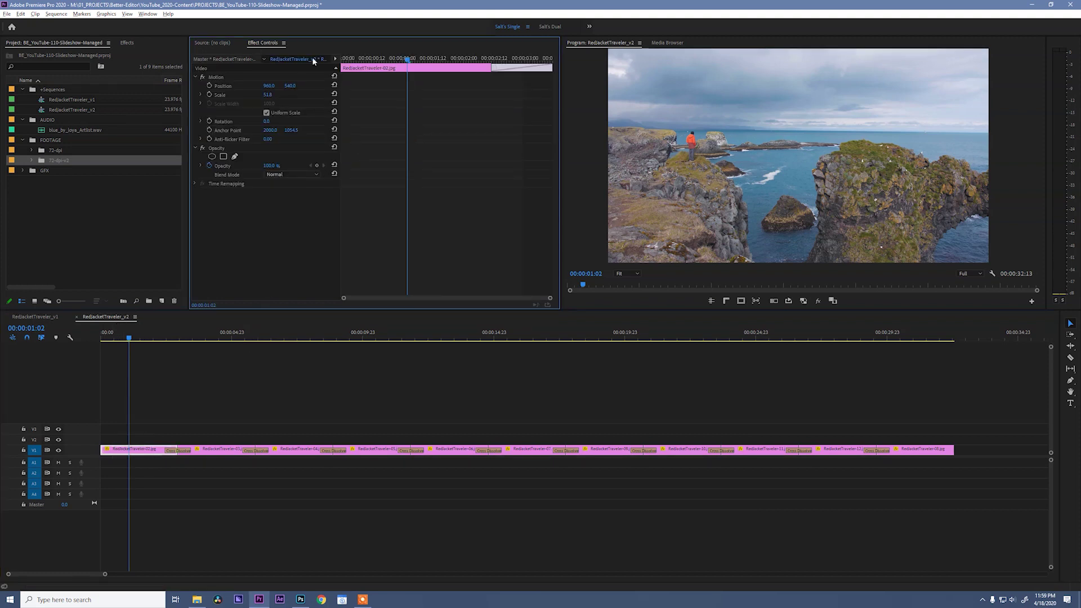
{"action": "key", "text": "Home"}
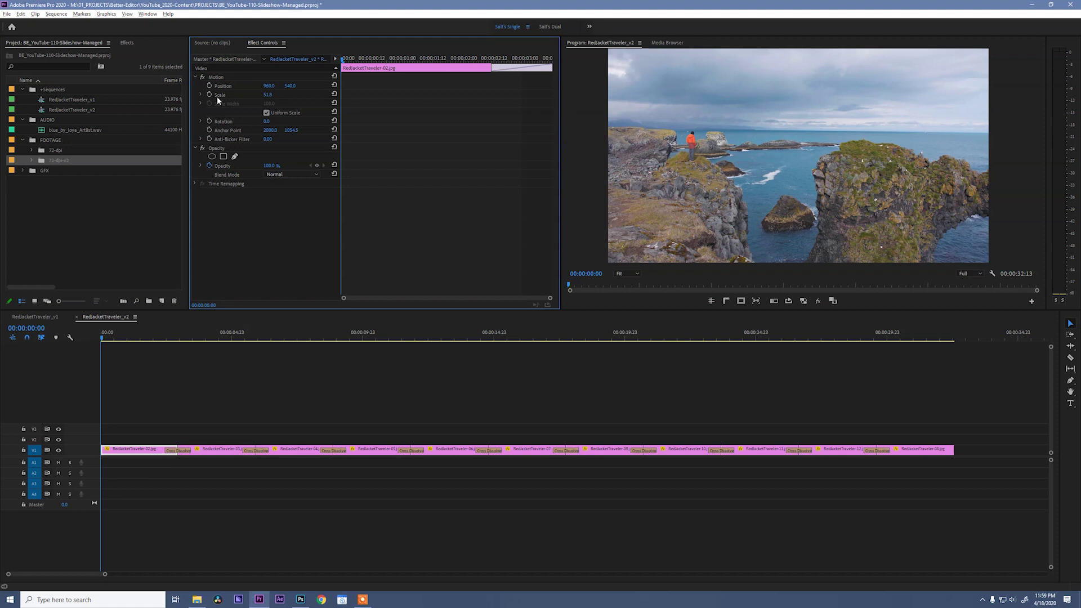
{"action": "left_click", "coordinate": [208, 86]}
{"action": "left_click", "coordinate": [209, 95]}
At 00:00:02:05, set Scale to 54 and Position X to 1016
{"action": "left_click_drag", "start_coordinate": [357, 64], "coordinate": [476, 59]}
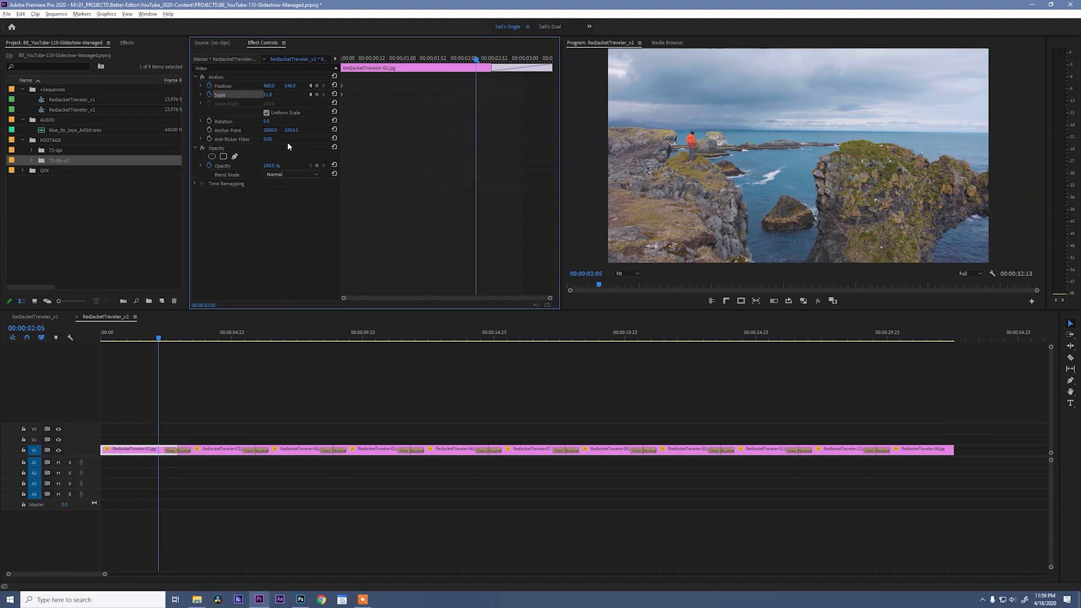
{"action": "left_click", "coordinate": [269, 95]}
{"action": "type", "text": "54"}
{"action": "key", "text": "Return"}
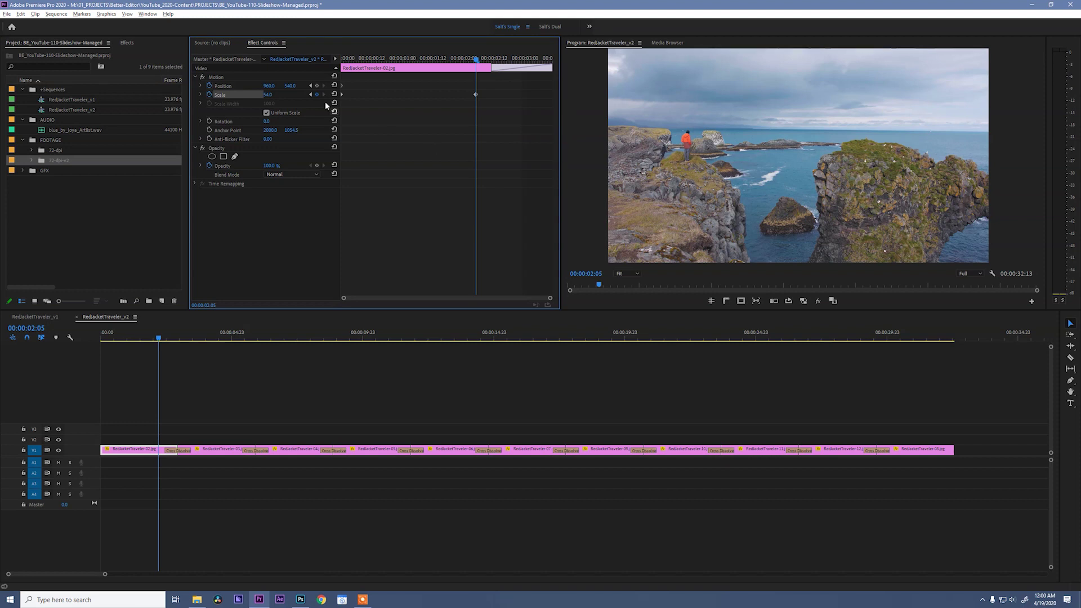
{"action": "left_click_drag", "start_coordinate": [266, 86], "coordinate": [298, 86]}
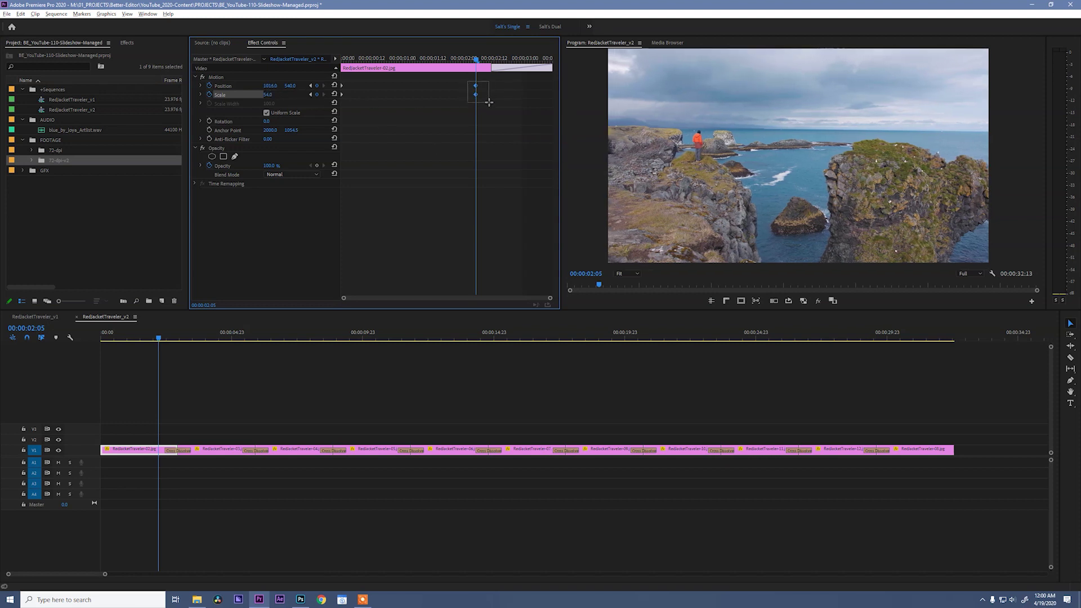
Preview the zoom-and-pan animation from the sequence start
{"action": "left_click", "coordinate": [236, 400]}
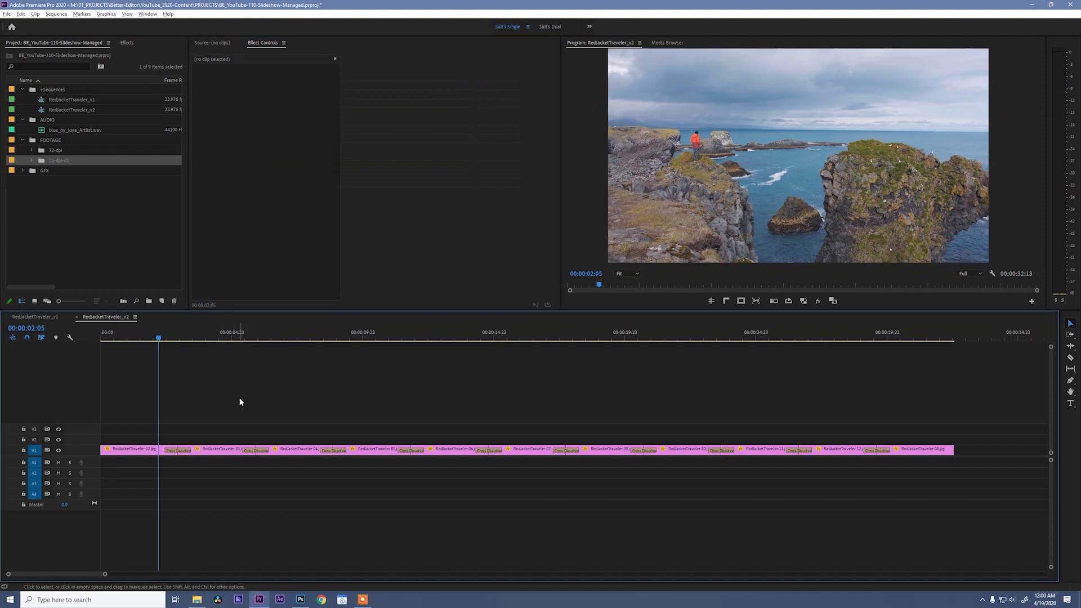
{"action": "left_click", "coordinate": [102, 339]}
{"action": "key", "text": "space"}
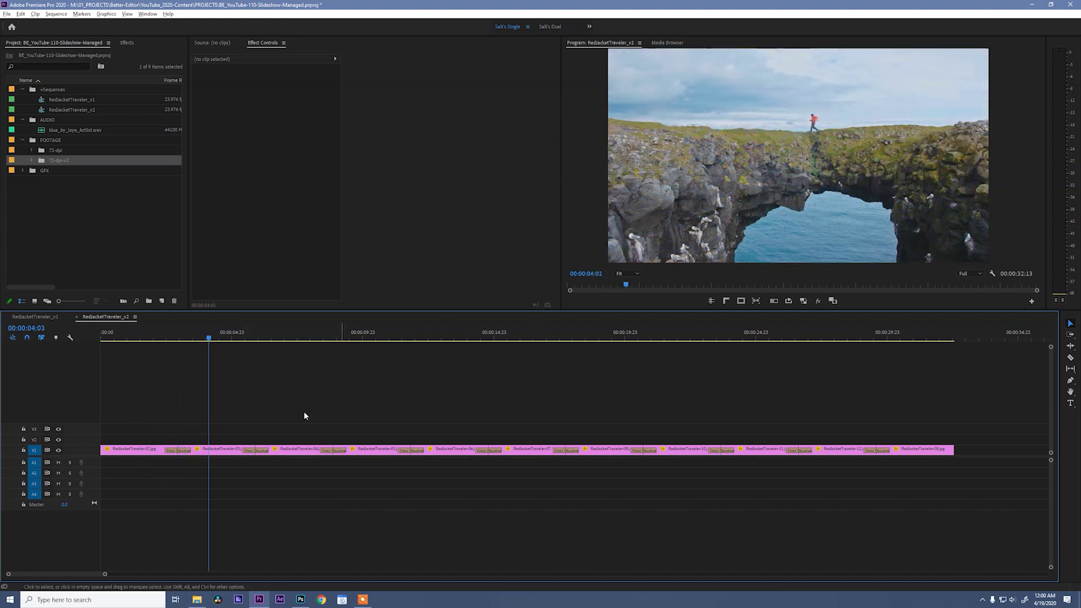
{"action": "key", "text": "space"}
Keyframe the rock-arch clip's Scale at 54 on its first frame and 52 at 00:00:05:14
{"action": "left_click", "coordinate": [222, 447]}
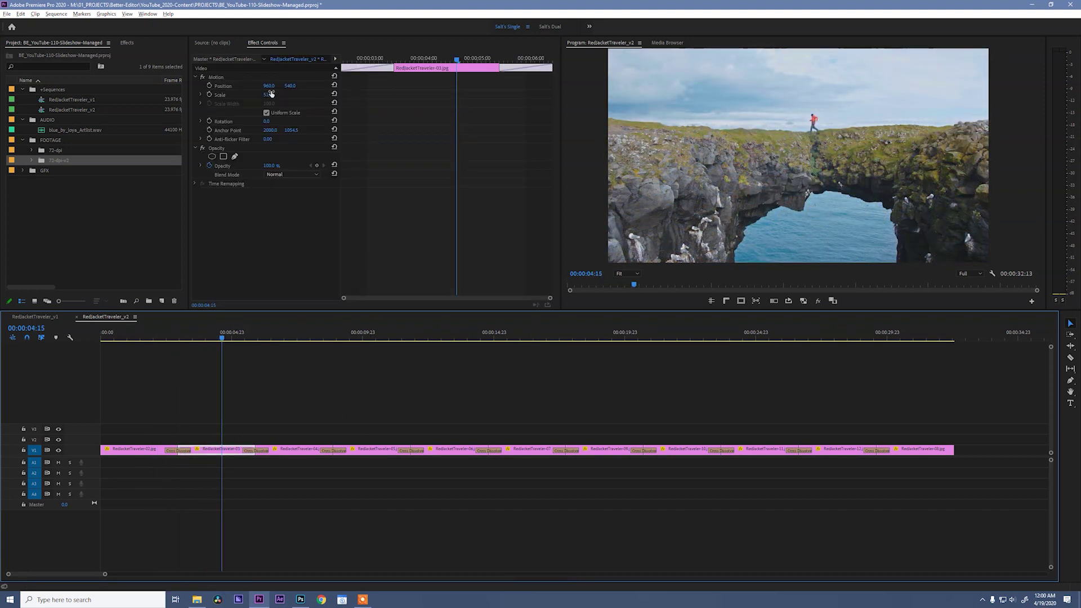
{"action": "key", "text": "Up"}
{"action": "left_click", "coordinate": [219, 95]}
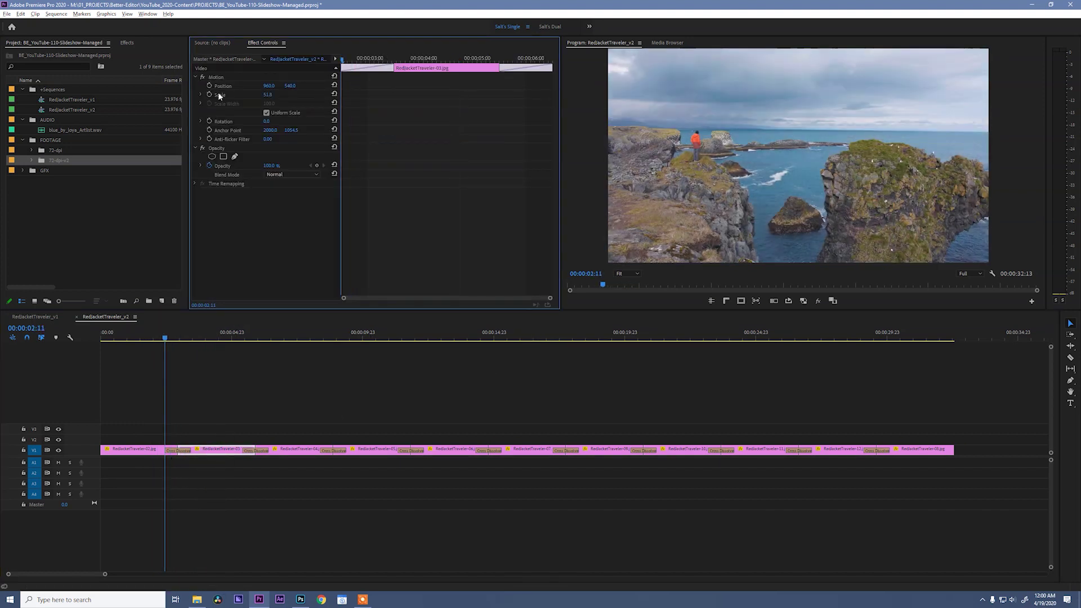
{"action": "left_click", "coordinate": [268, 95]}
{"action": "type", "text": "54"}
{"action": "key", "text": "Return"}
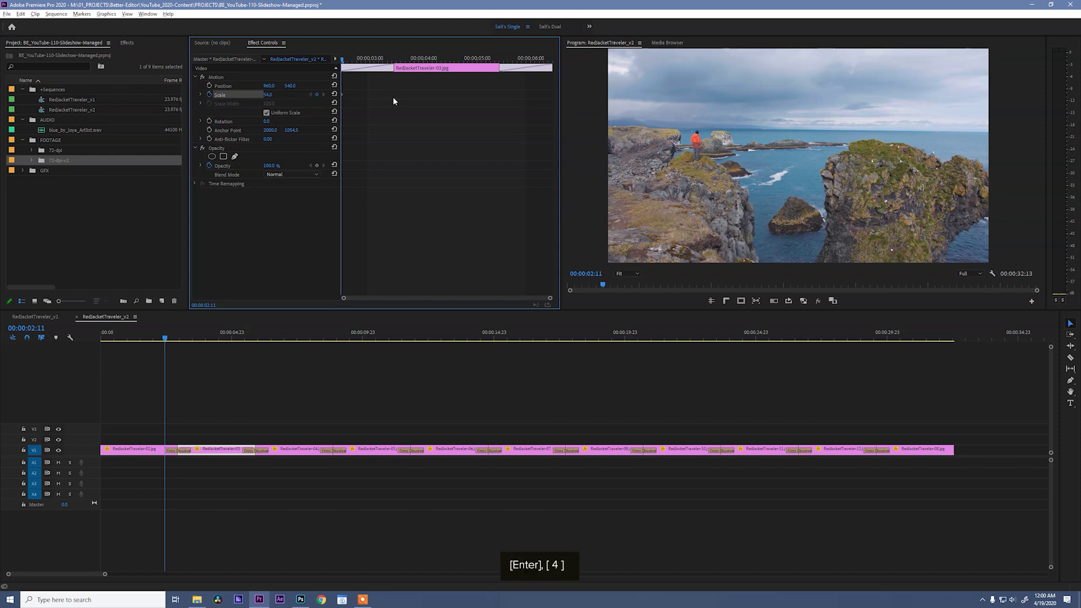
{"action": "left_click", "coordinate": [509, 60]}
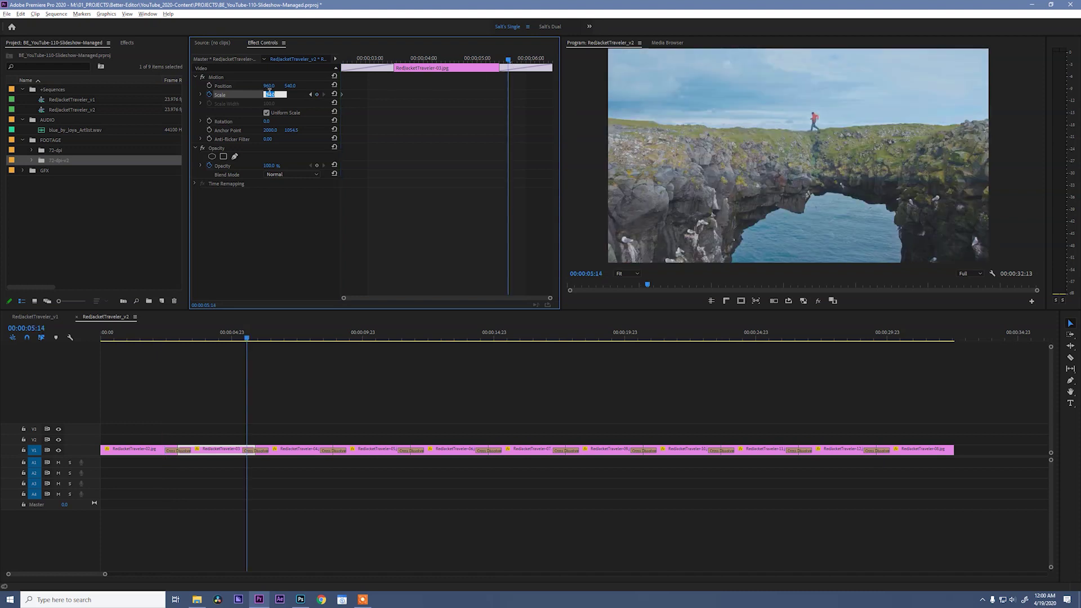
{"action": "type", "text": "52"}
{"action": "key", "text": "Return"}
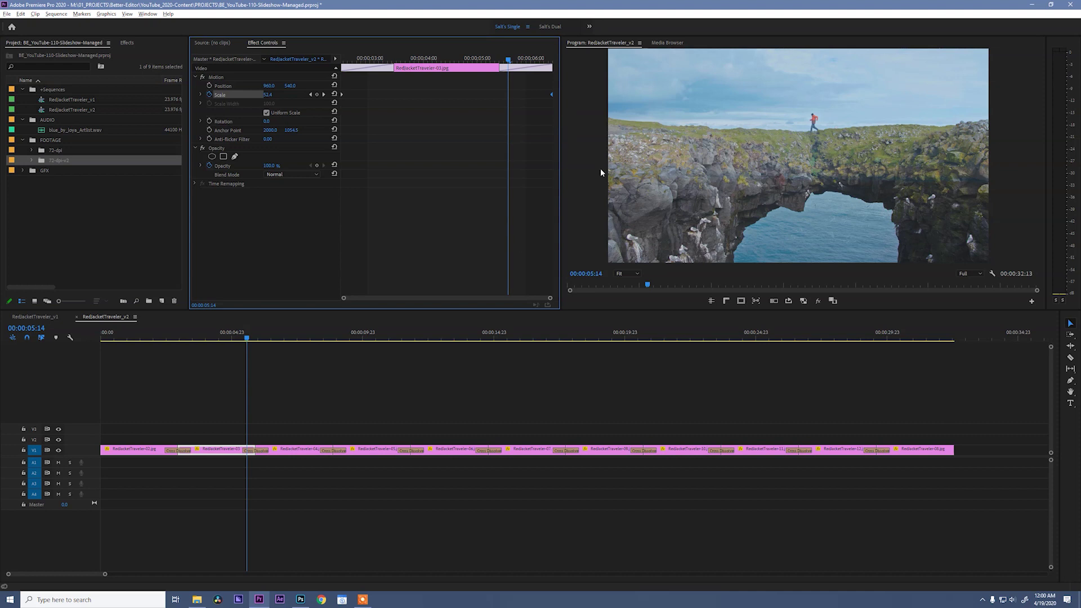
Play the slideshow from the start to preview the zoom-out
{"action": "left_click", "coordinate": [252, 367]}
{"action": "key", "text": "Home"}
{"action": "key", "text": "space"}
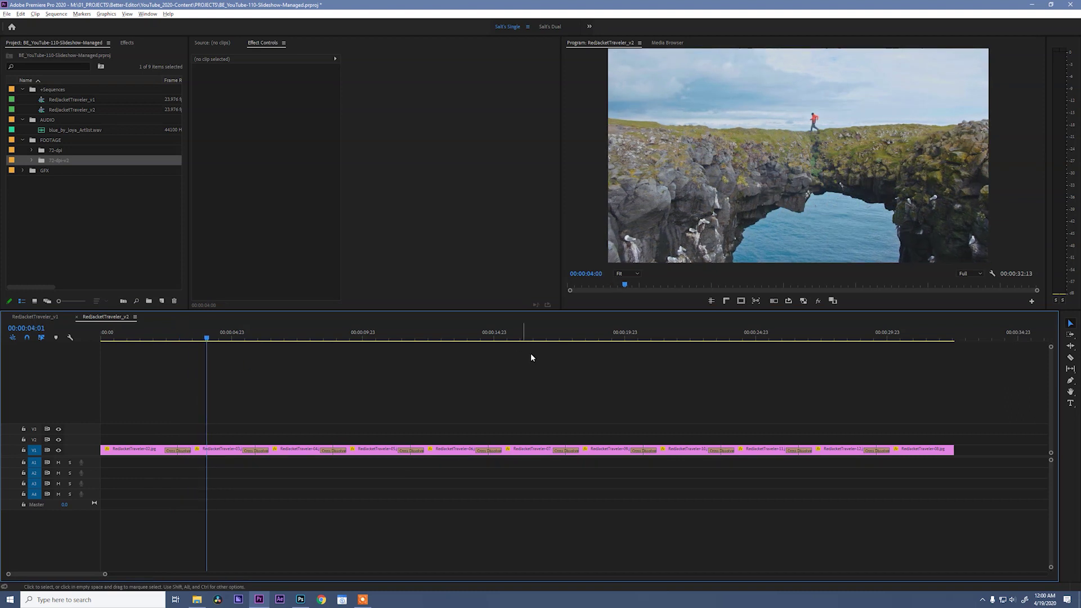
{"action": "key", "text": "space"}
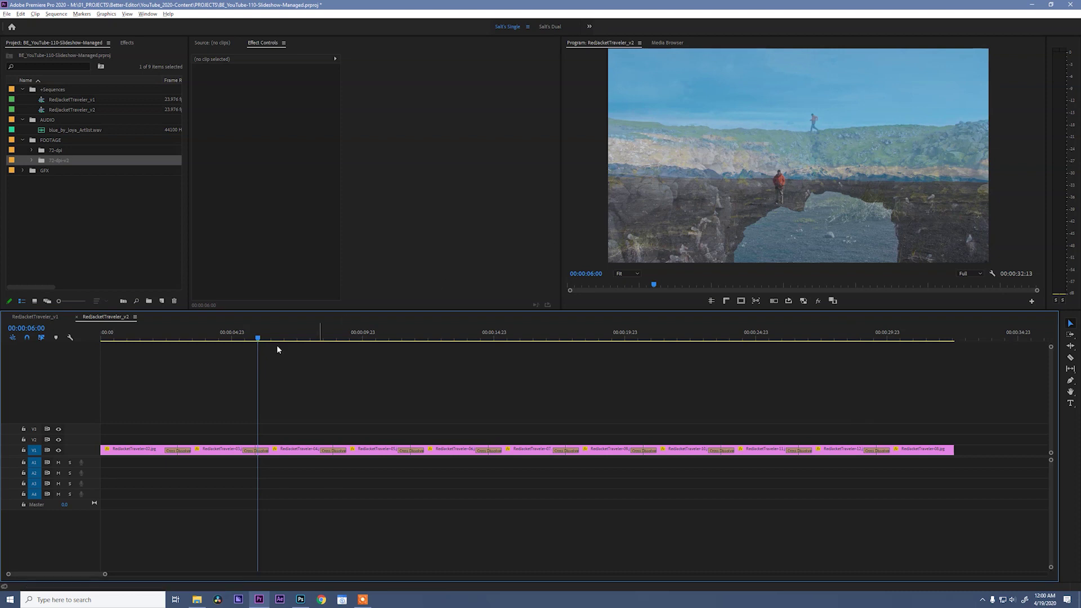
Remove the Motion attributes from the first two photo clips
{"action": "left_click_drag", "start_coordinate": [217, 441], "coordinate": [165, 452]}
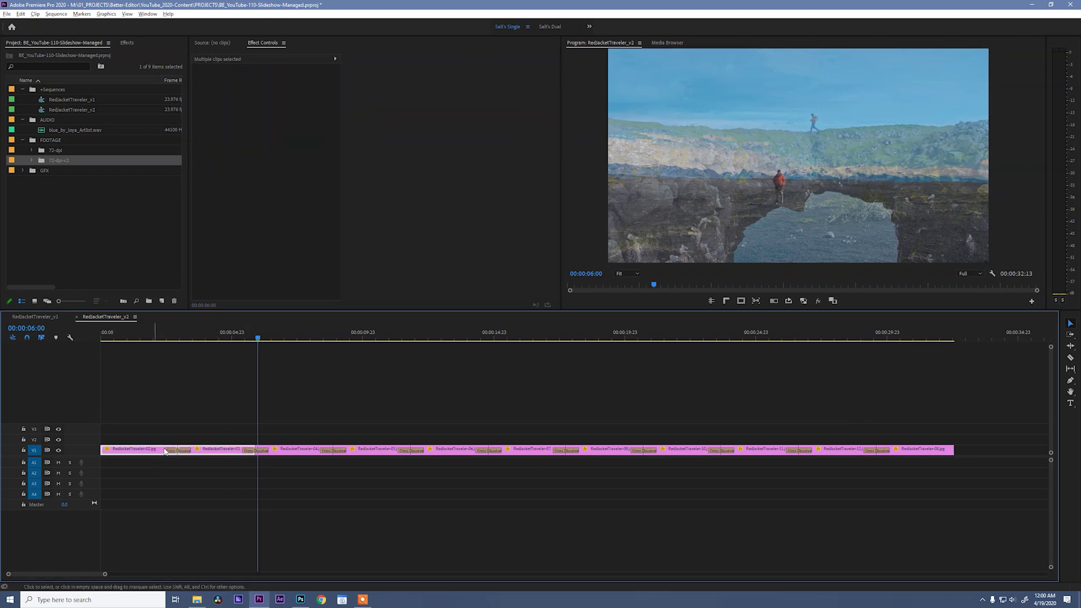
{"action": "right_click", "coordinate": [228, 448]}
{"action": "left_click", "coordinate": [256, 99]}
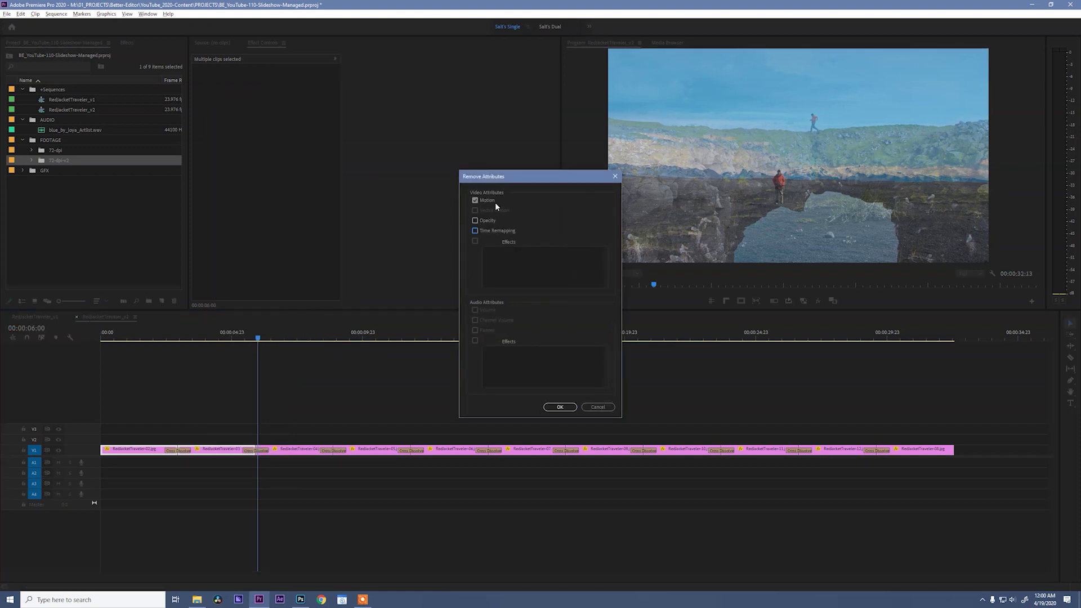
{"action": "left_click", "coordinate": [568, 407]}
Copy clip 04's Motion settings and paste them onto the first two photo clips
{"action": "left_click", "coordinate": [283, 449]}
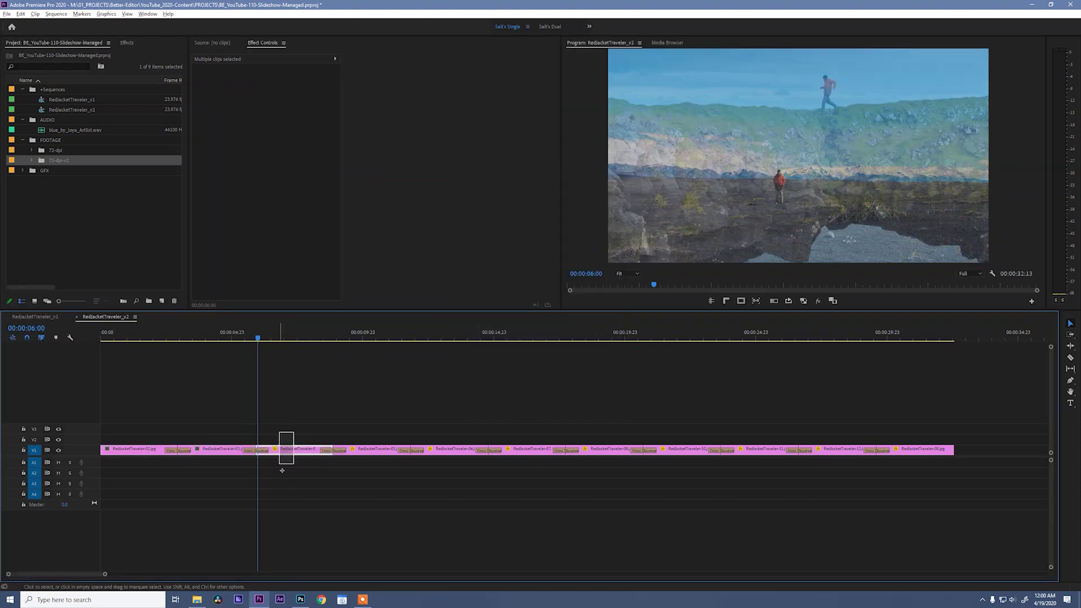
{"action": "left_click", "coordinate": [218, 77]}
{"action": "key", "text": "ctrl+c"}
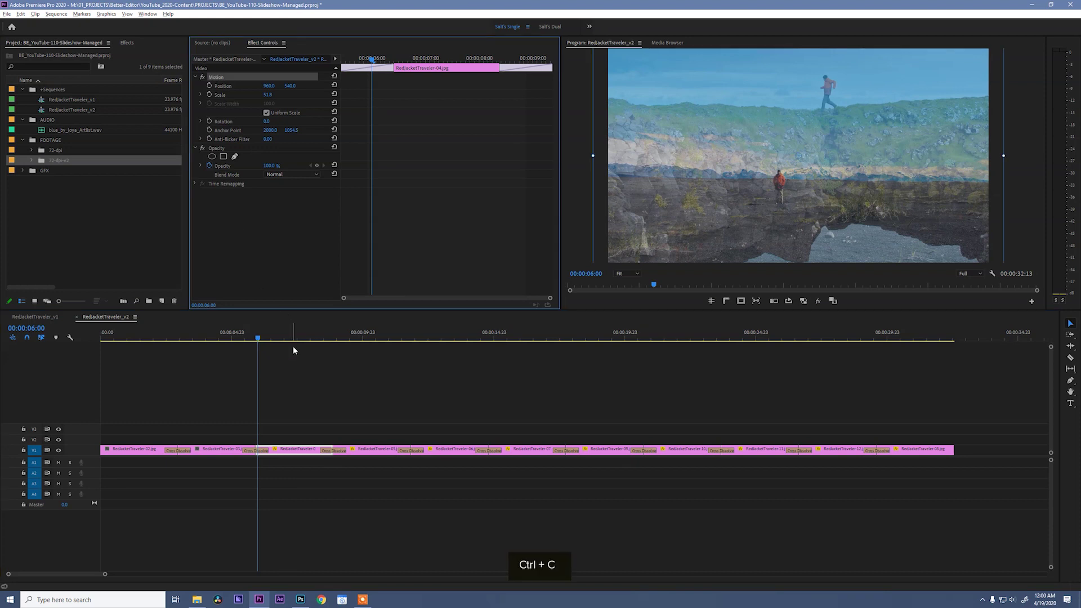
{"action": "left_click_drag", "start_coordinate": [212, 424], "coordinate": [157, 445]}
{"action": "key", "text": "ctrl+v"}
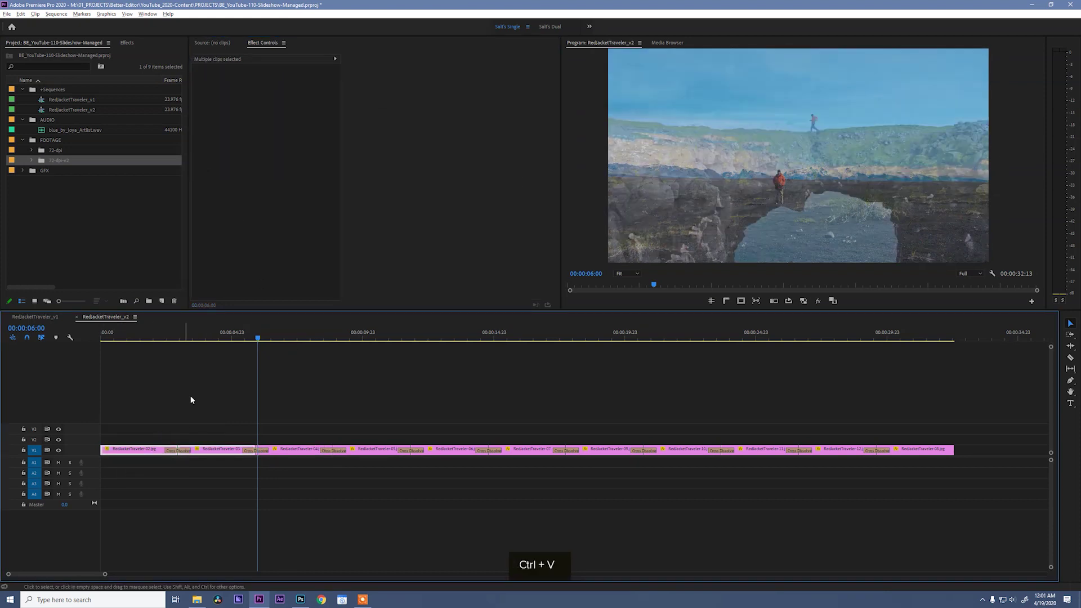
{"action": "left_click", "coordinate": [212, 343]}
{"action": "left_click", "coordinate": [257, 359]}
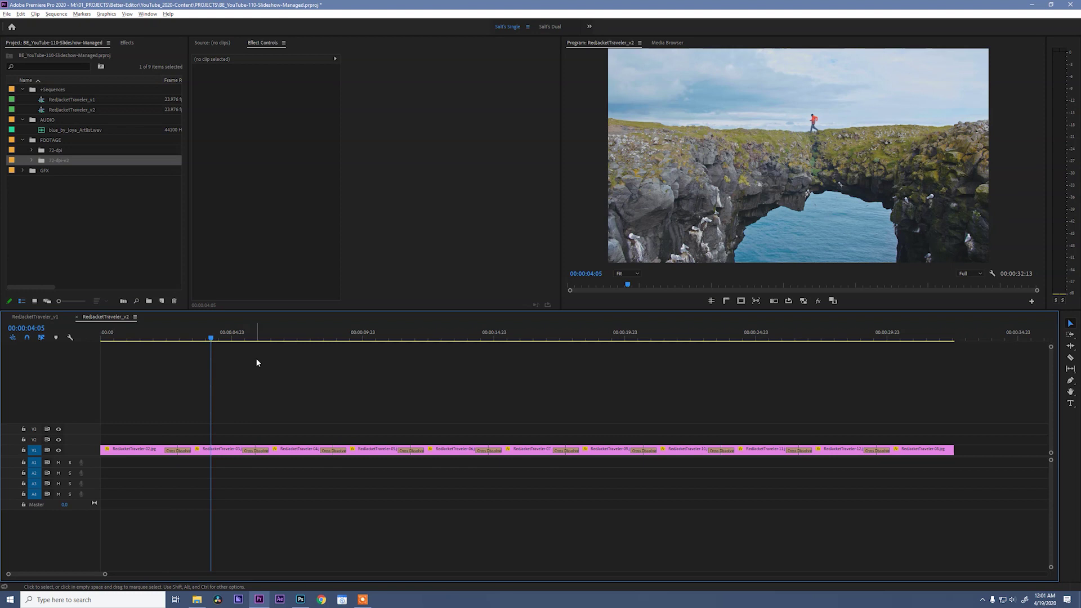
{"action": "key", "text": "Home"}
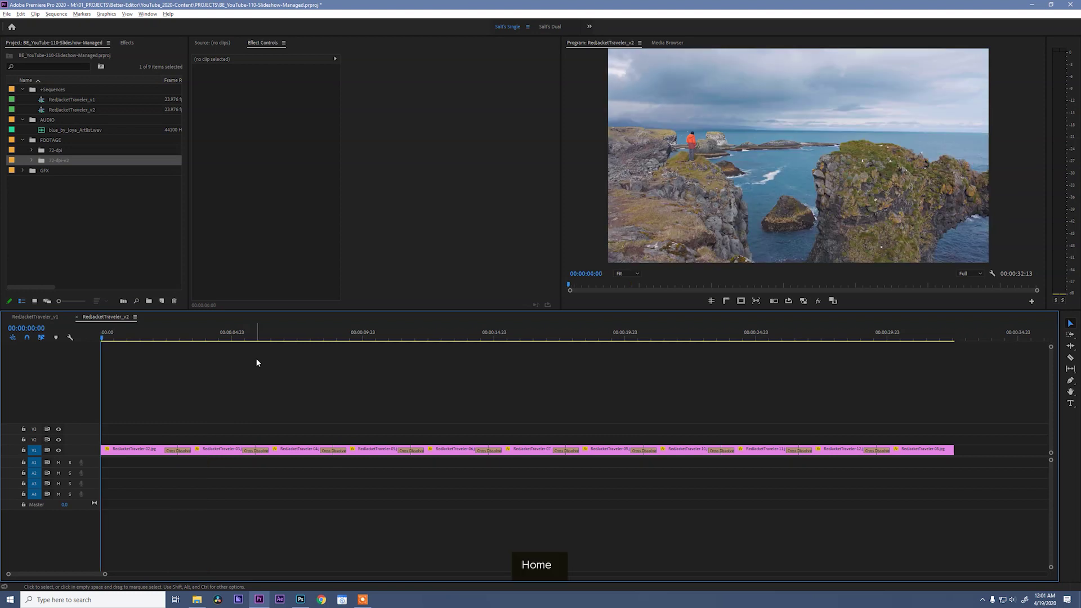
Apply the Slow Zoom IN slideshow preset to all the photo clips
{"action": "left_click", "coordinate": [127, 43]}
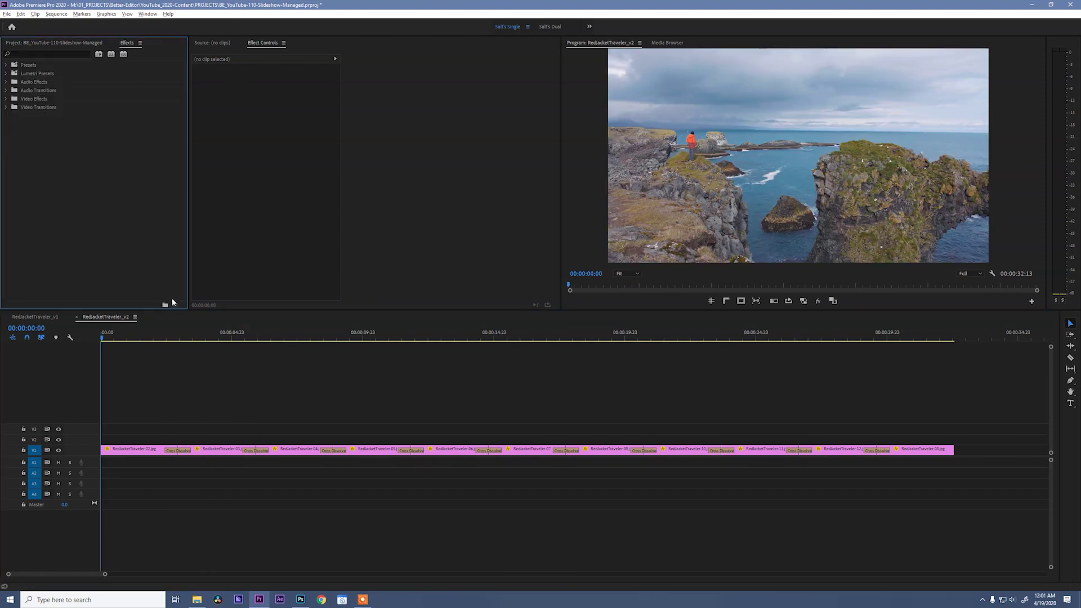
{"action": "left_click", "coordinate": [7, 65]}
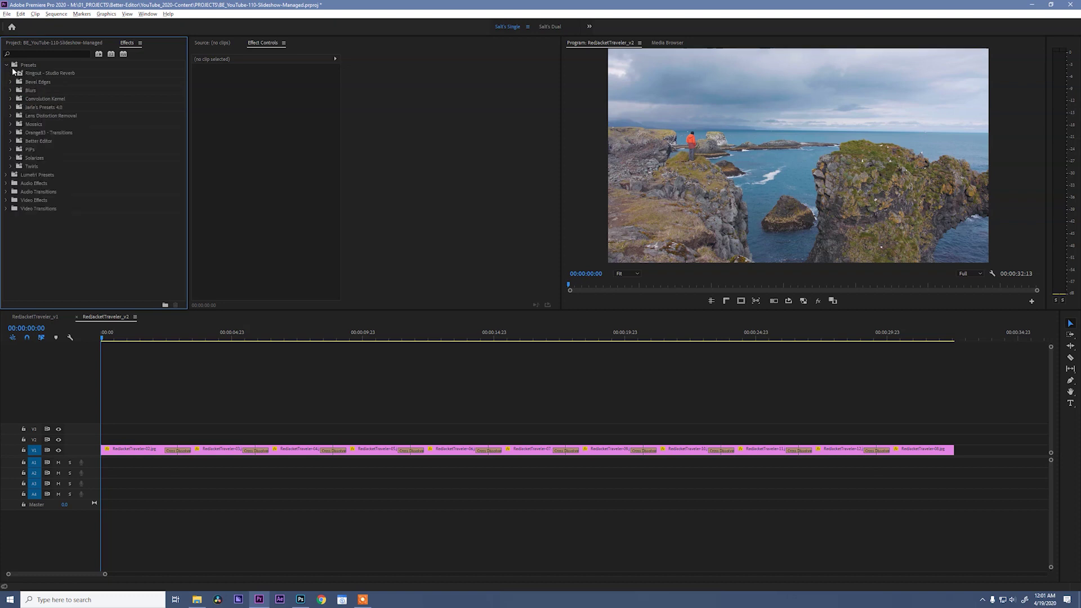
{"action": "left_click", "coordinate": [11, 141]}
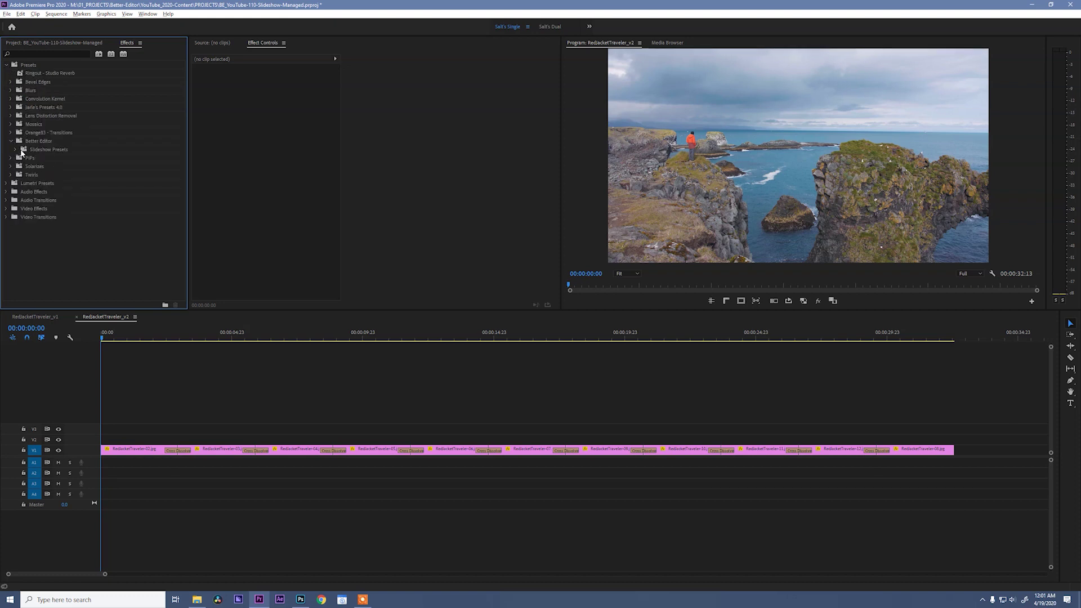
{"action": "left_click", "coordinate": [16, 149]}
{"action": "left_click", "coordinate": [50, 183]}
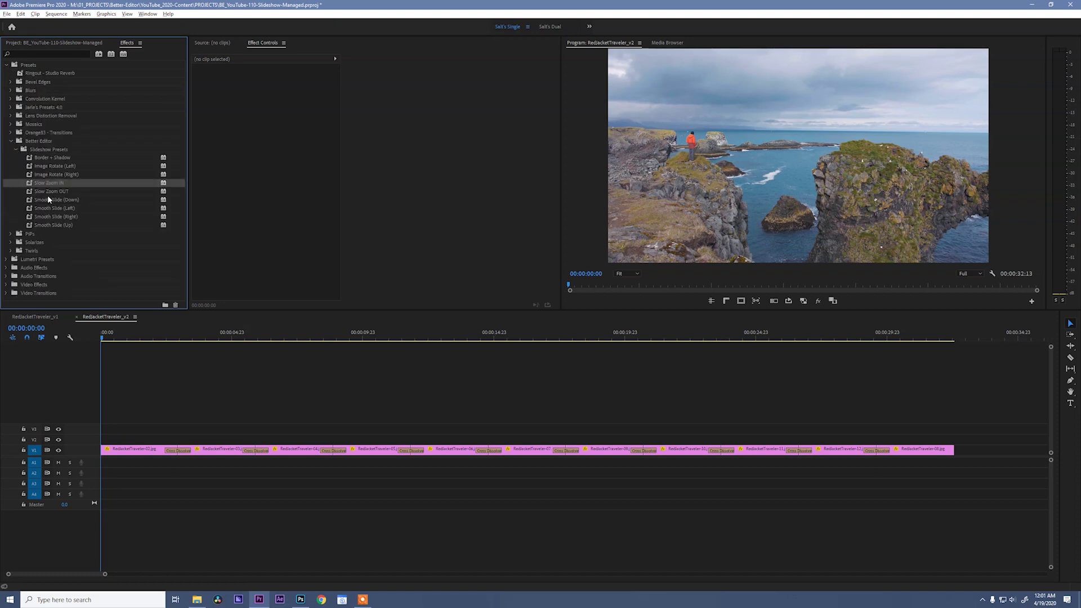
{"action": "left_click_drag", "start_coordinate": [145, 417], "coordinate": [1035, 498]}
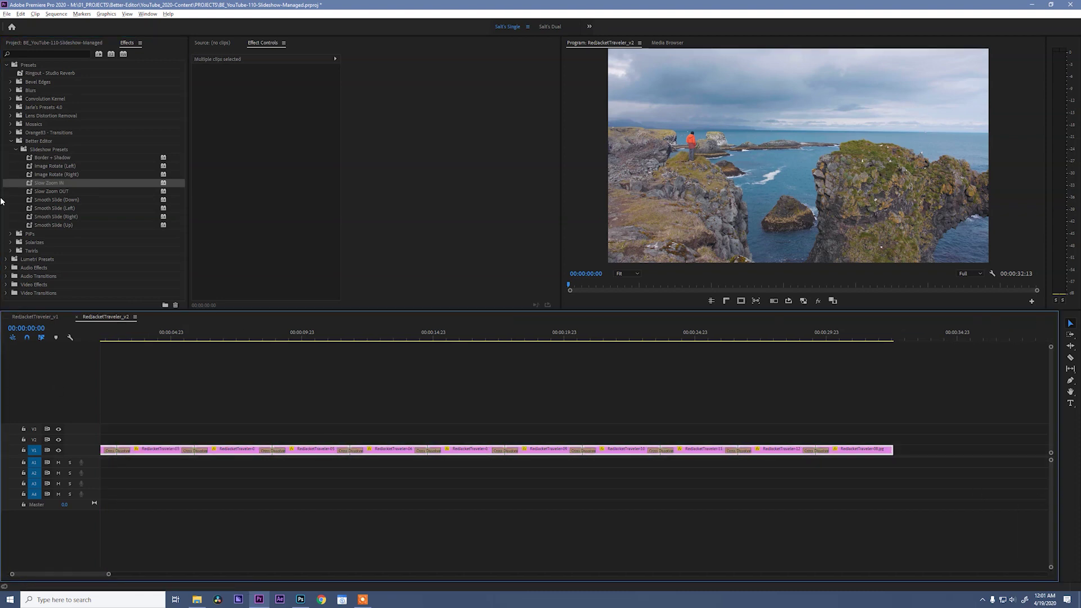
{"action": "left_click_drag", "start_coordinate": [54, 183], "coordinate": [177, 449]}
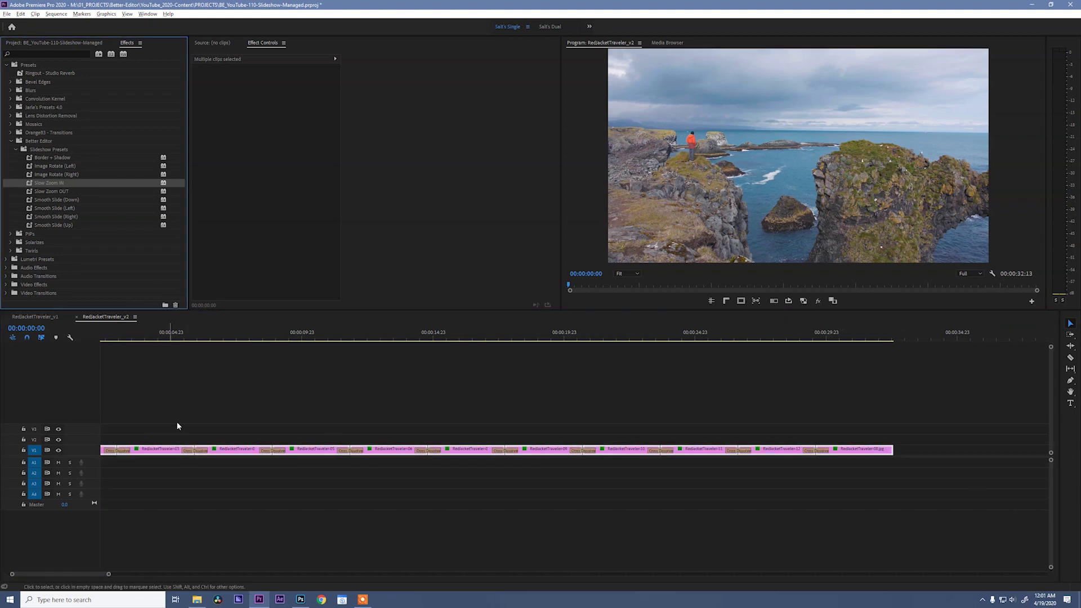
Fit the whole sequence in view and scrub through the slideshow's opening
{"action": "left_click", "coordinate": [201, 399]}
{"action": "key", "text": "shift+z"}
{"action": "left_click", "coordinate": [149, 448]}
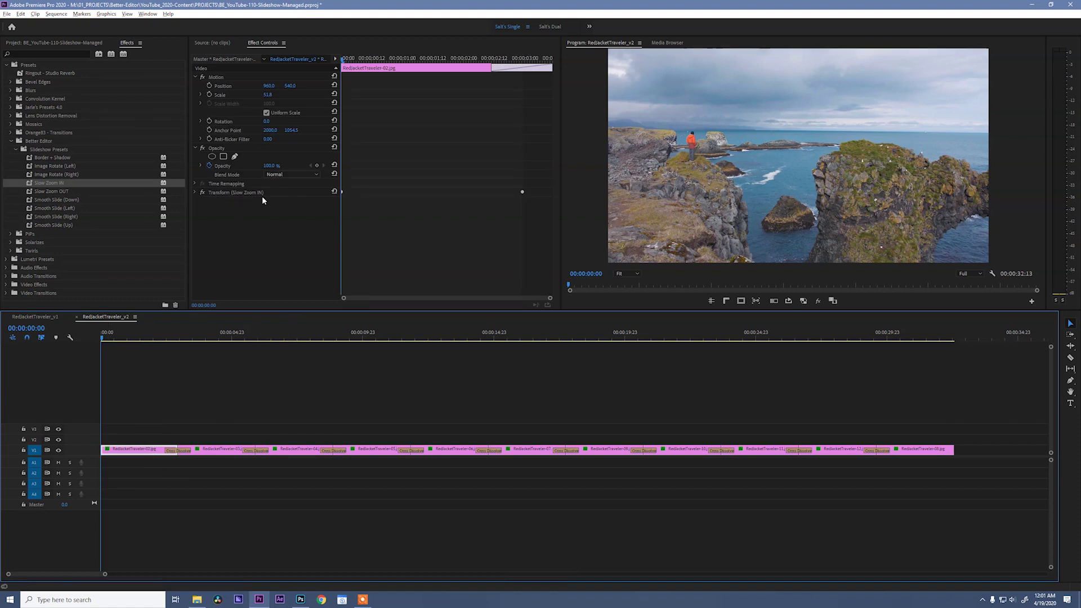
{"action": "left_click", "coordinate": [181, 403]}
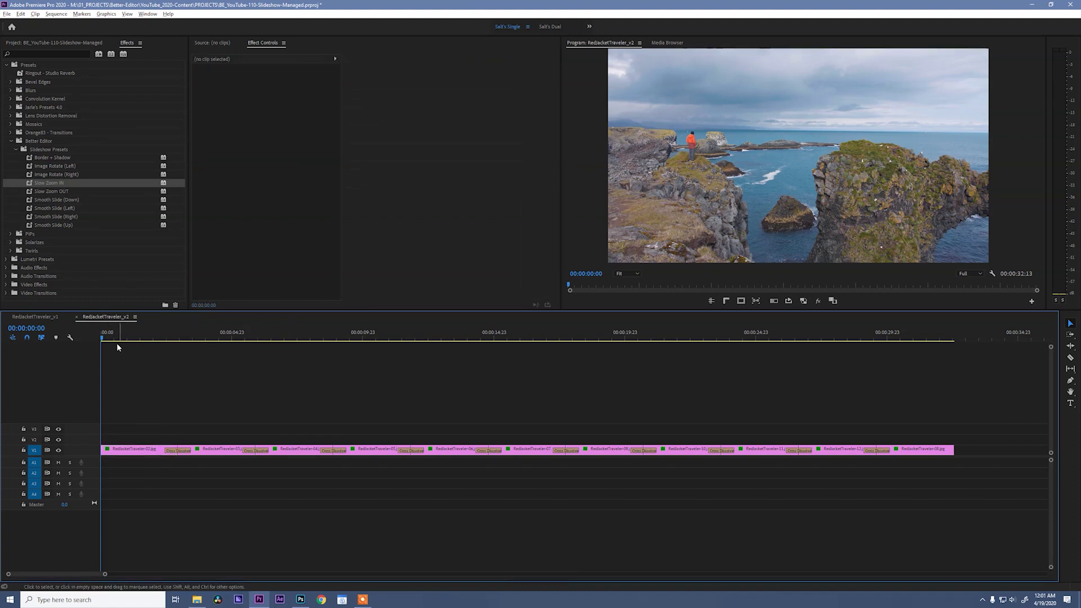
{"action": "left_click_drag", "start_coordinate": [107, 338], "coordinate": [747, 381]}
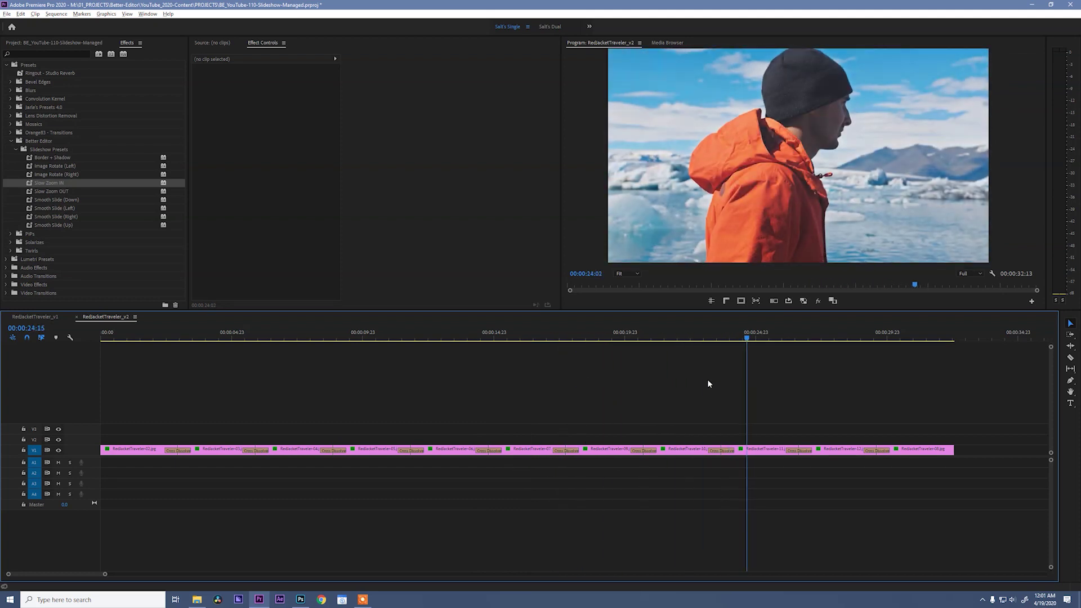
{"action": "key", "text": "Home"}
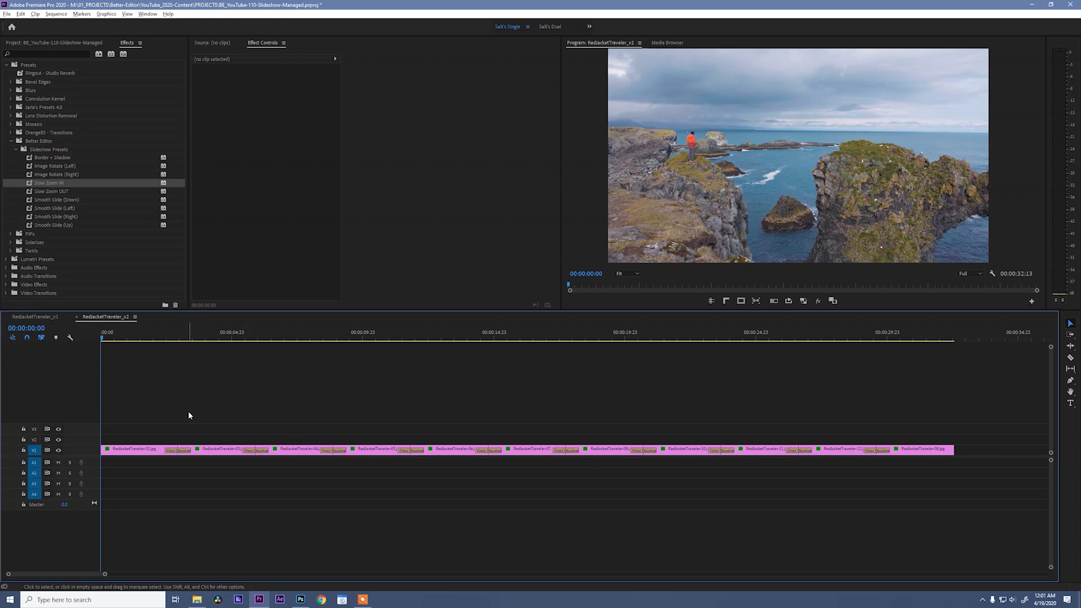
{"action": "left_click", "coordinate": [63, 44]}
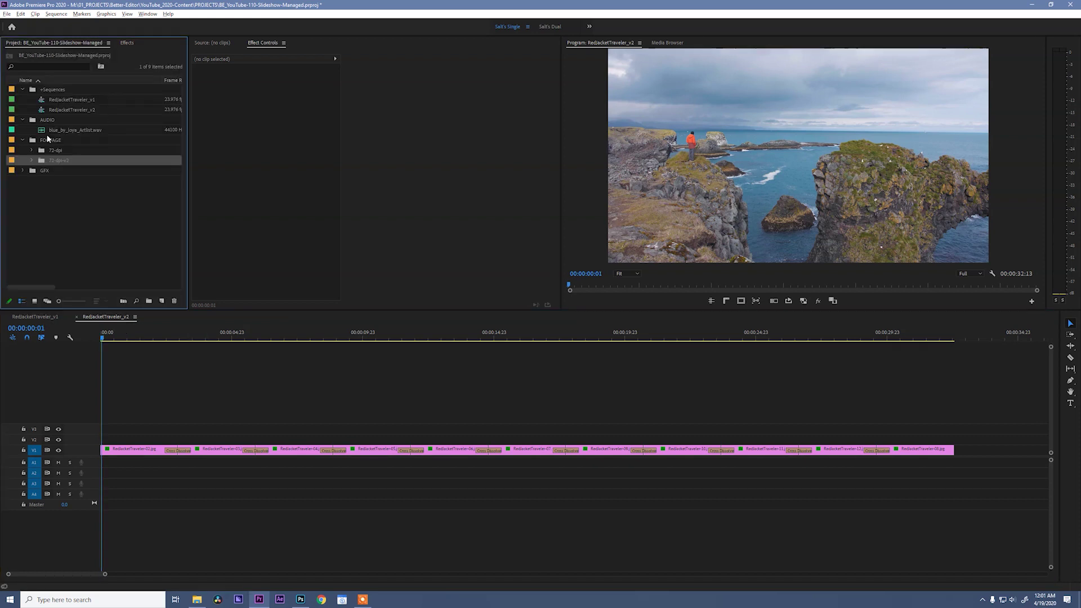
Place blue_by_loya_Artlist.wav on track A1 at the sequence start, enlarge A1, and play it back
{"action": "double_click", "coordinate": [44, 130]}
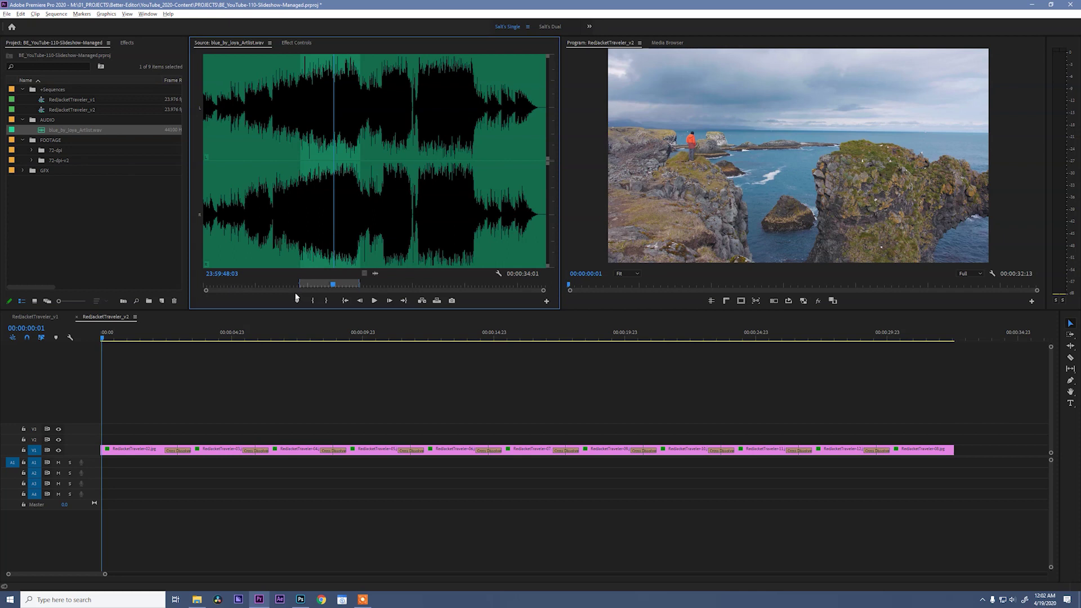
{"action": "left_click", "coordinate": [246, 373]}
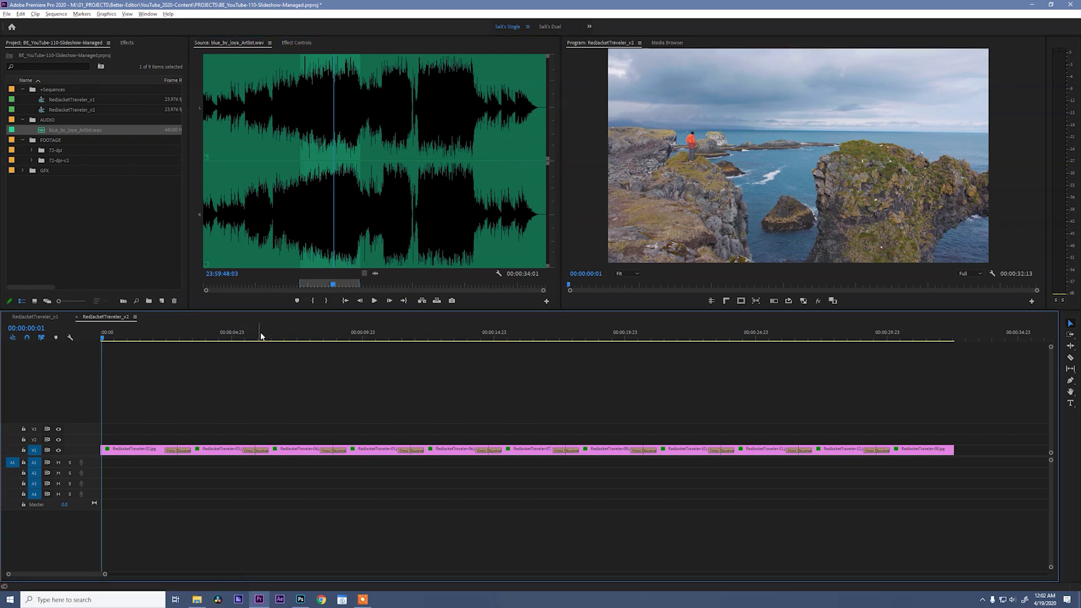
{"action": "key", "text": "Home"}
{"action": "key", "text": "b"}
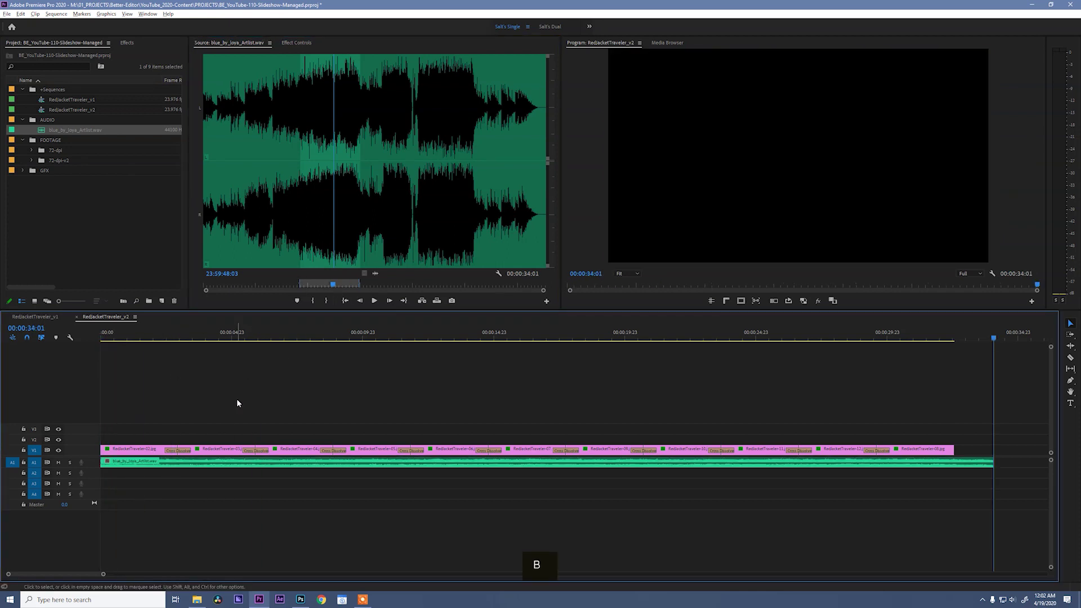
{"action": "double_click", "coordinate": [90, 465]}
{"action": "key", "text": "Home"}
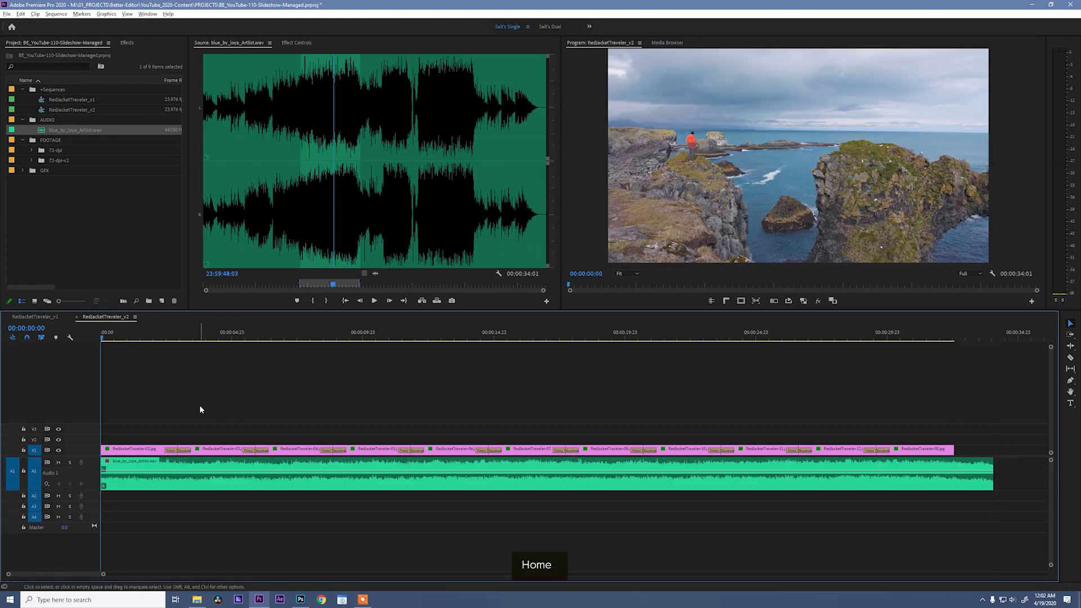
{"action": "key", "text": "space"}
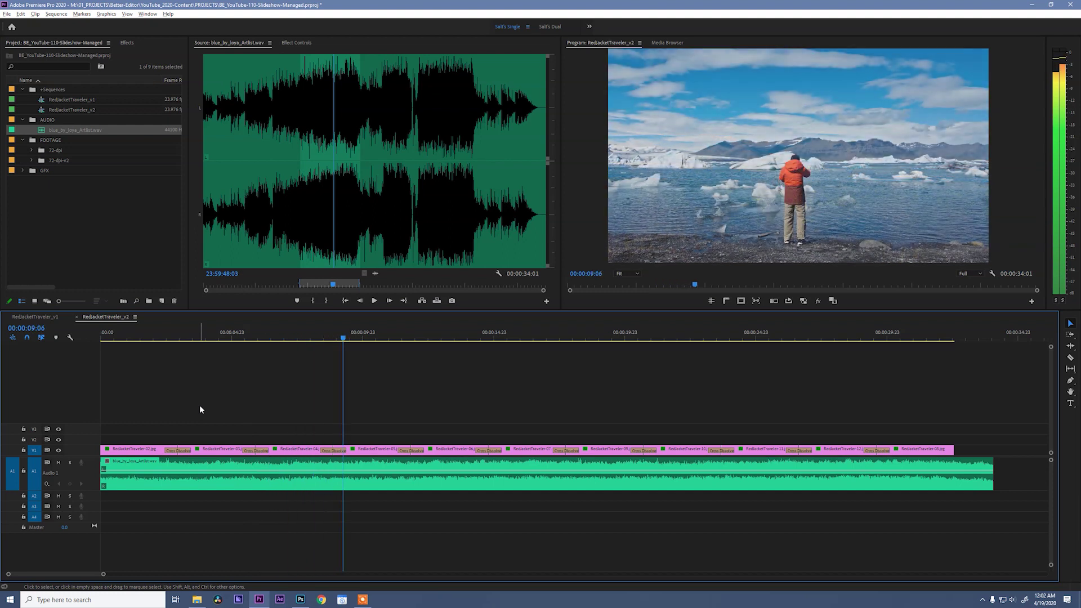
{"action": "key", "text": "space"}
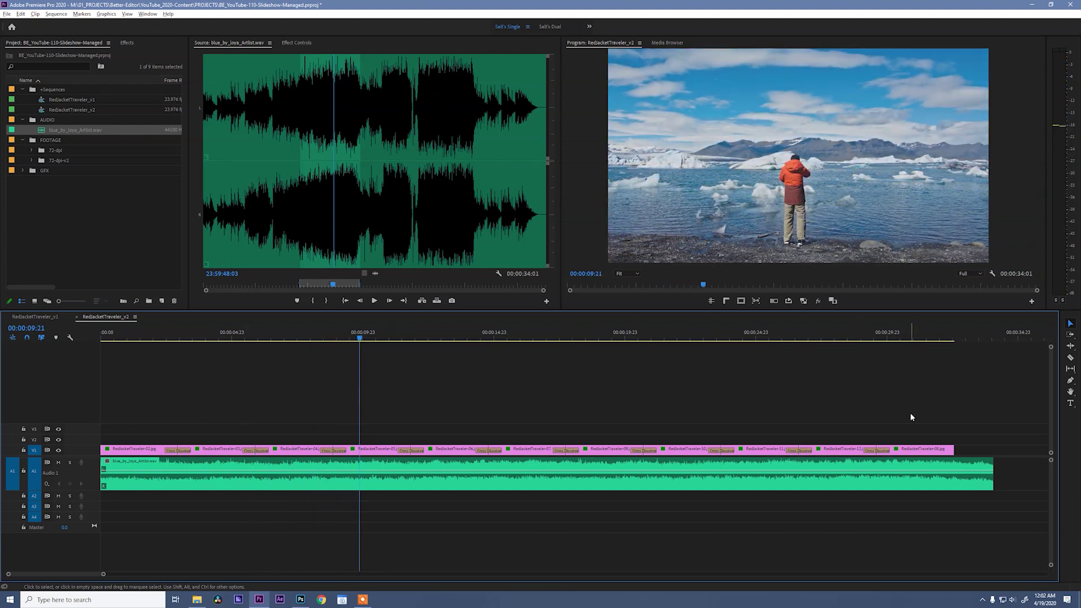
Copy the V1 clips onto V2, delete all ten V2 cross dissolves, then select the V2 clips
{"action": "key", "text": "alt"}
{"action": "left_click_drag", "start_coordinate": [917, 433], "coordinate": [125, 445]}
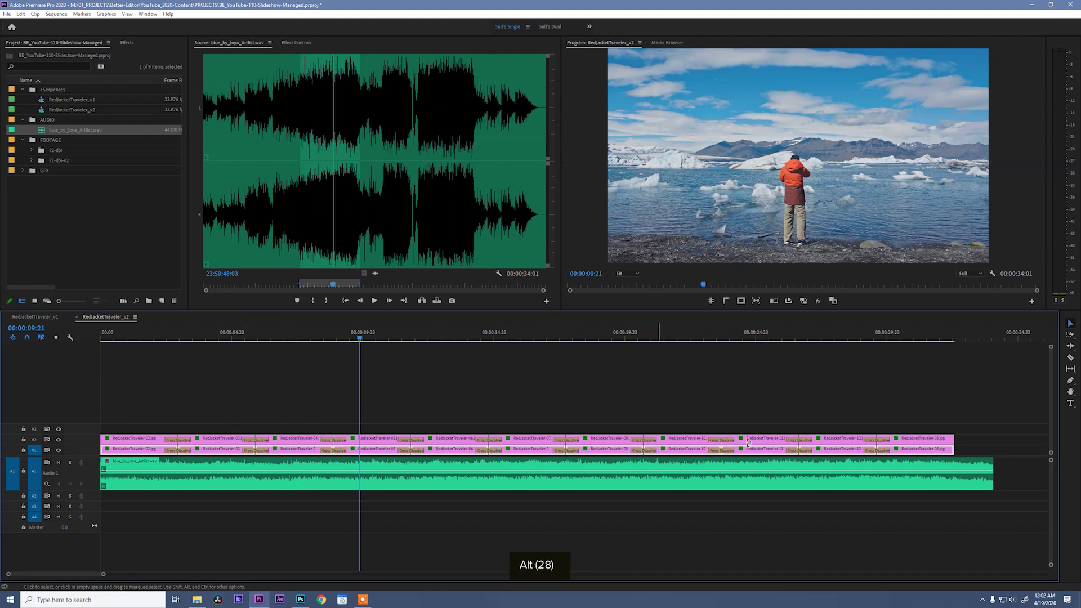
{"action": "left_click", "coordinate": [877, 440], "text": "shift"}
{"action": "left_click", "coordinate": [798, 440], "text": "shift"}
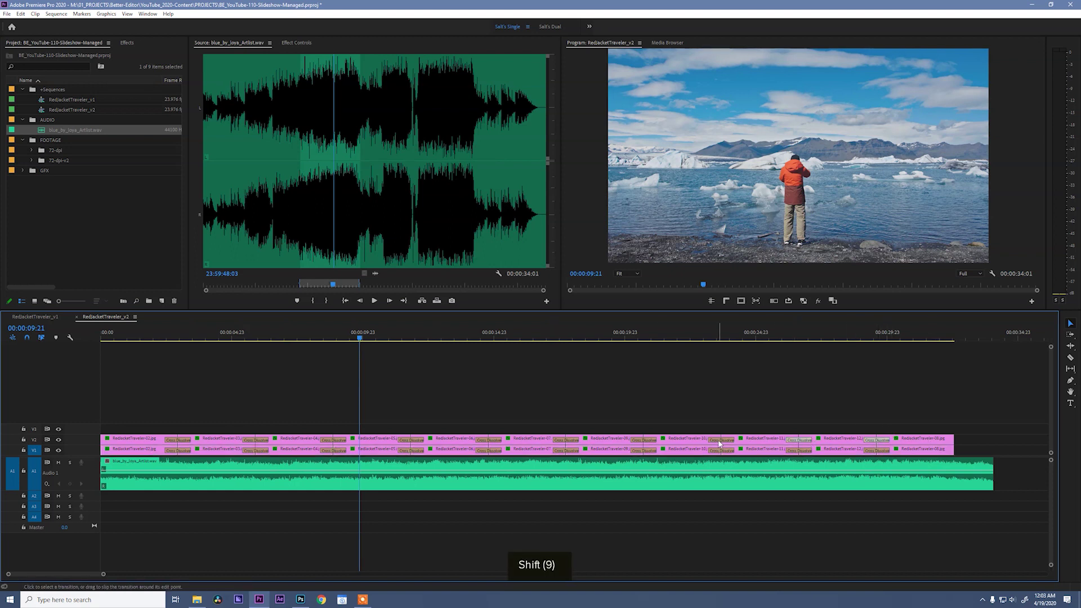
{"action": "left_click", "coordinate": [718, 442], "text": "shift"}
{"action": "left_click", "coordinate": [640, 441], "text": "shift"}
{"action": "left_click", "coordinate": [567, 441], "text": "shift"}
{"action": "left_click", "coordinate": [488, 441], "text": "shift"}
{"action": "left_click", "coordinate": [410, 440], "text": "shift"}
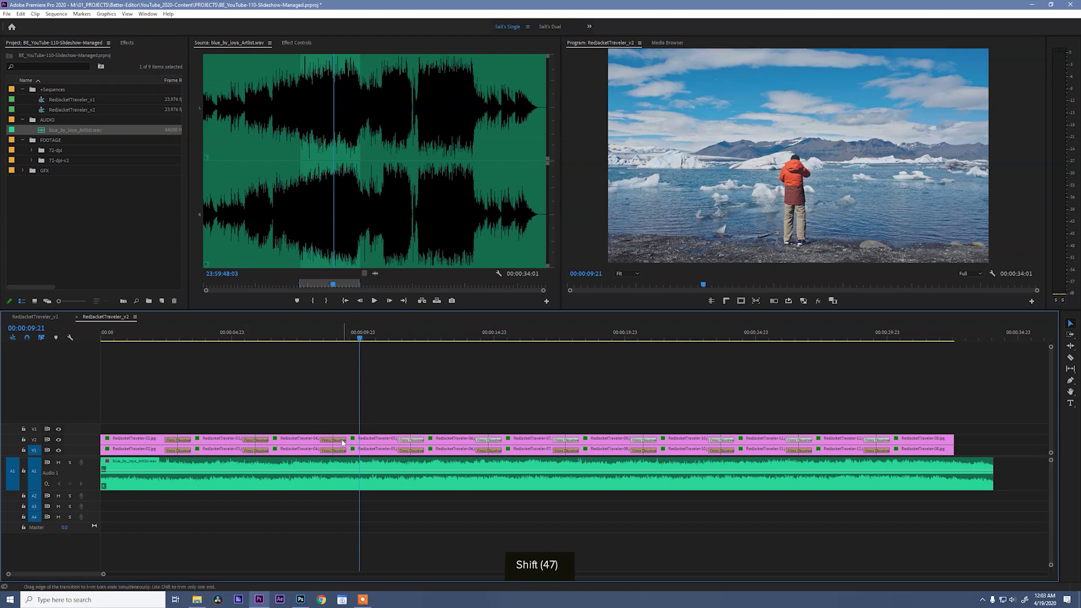
{"action": "left_click", "coordinate": [333, 440], "text": "shift"}
{"action": "left_click", "coordinate": [248, 440], "text": "shift"}
{"action": "left_click", "coordinate": [178, 440], "text": "shift"}
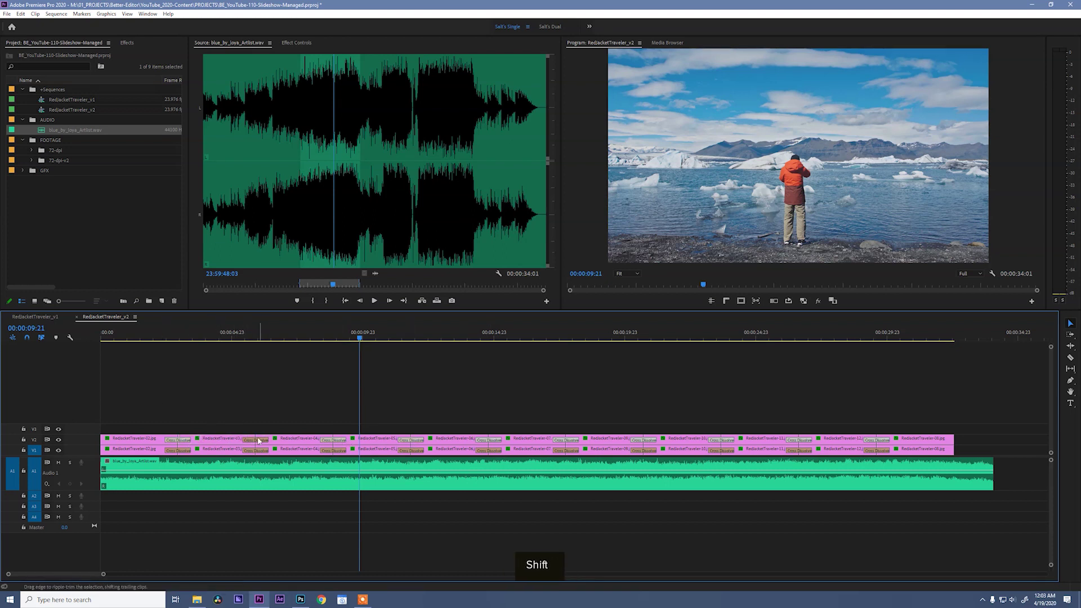
{"action": "key", "text": "Delete"}
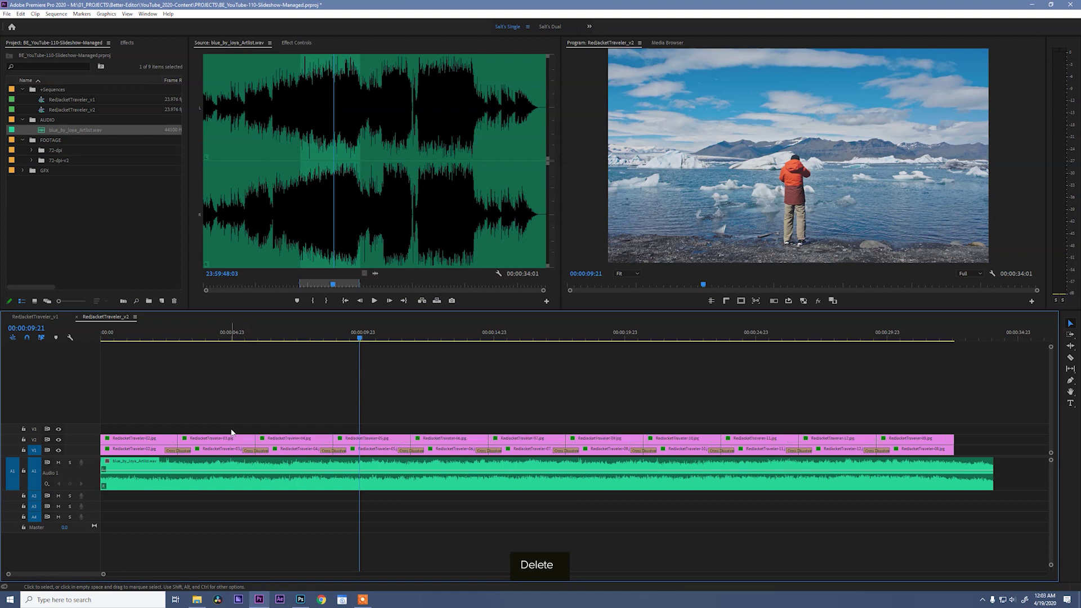
{"action": "left_click_drag", "start_coordinate": [987, 405], "coordinate": [134, 444]}
Remove all copied attributes, including Transform, from the V2 clips and scrub to check the result
{"action": "right_click", "coordinate": [139, 441]}
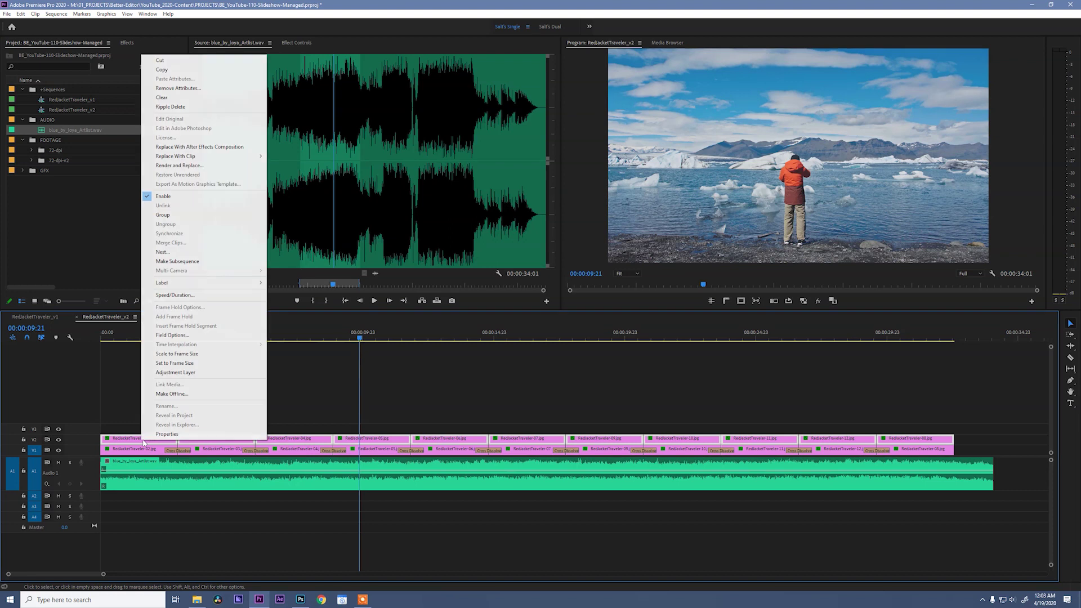
{"action": "left_click", "coordinate": [186, 88]}
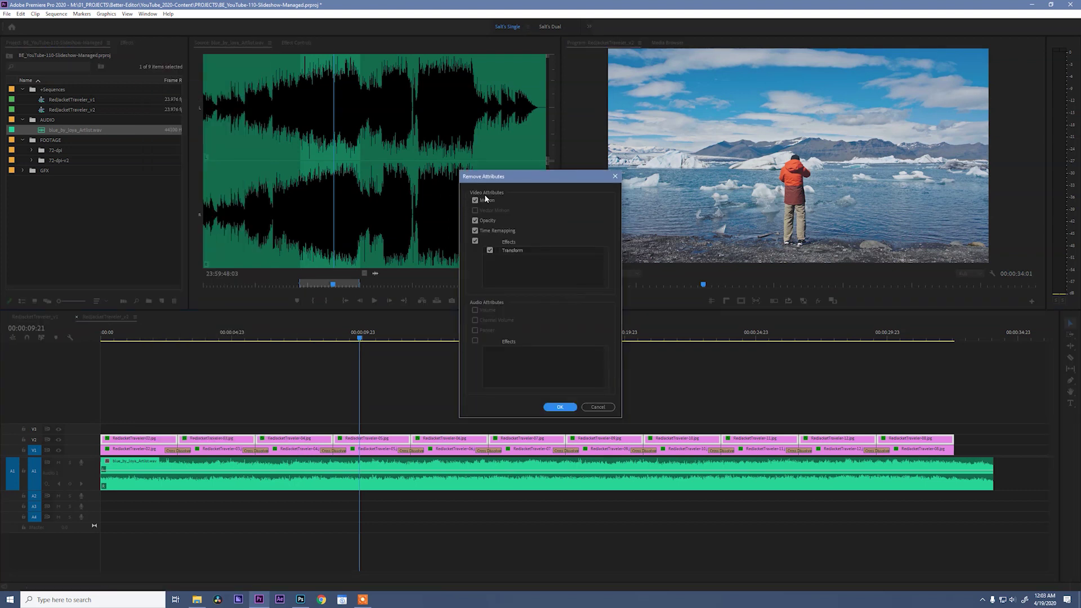
{"action": "left_click", "coordinate": [560, 407]}
{"action": "left_click_drag", "start_coordinate": [361, 336], "coordinate": [390, 360]}
{"action": "key", "text": "Home"}
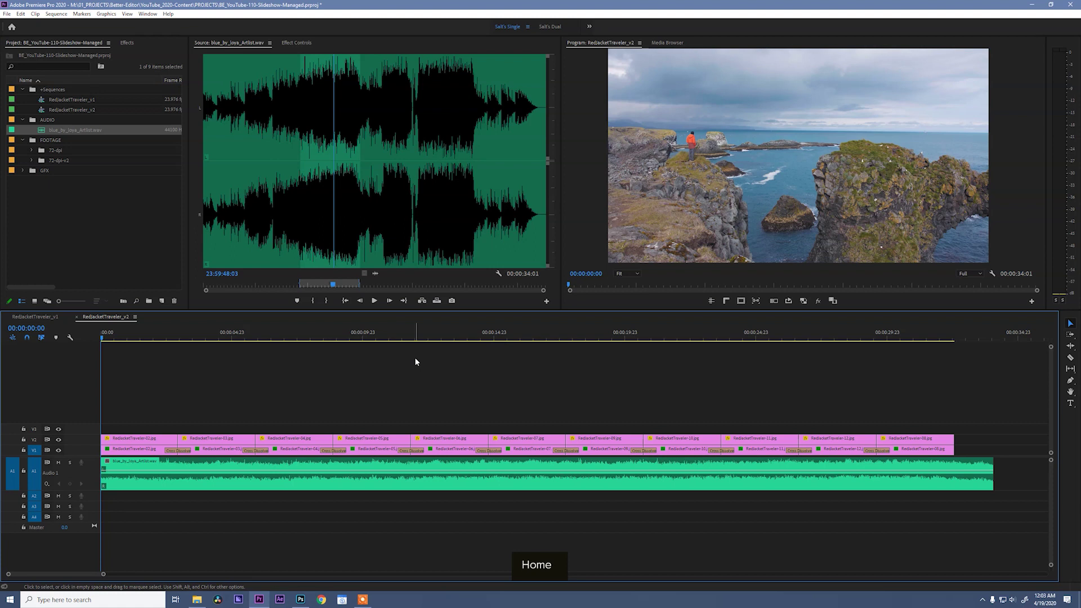
Apply Smooth Slide (Down) to the first V2 clip and preview the slide
{"action": "left_click", "coordinate": [126, 44]}
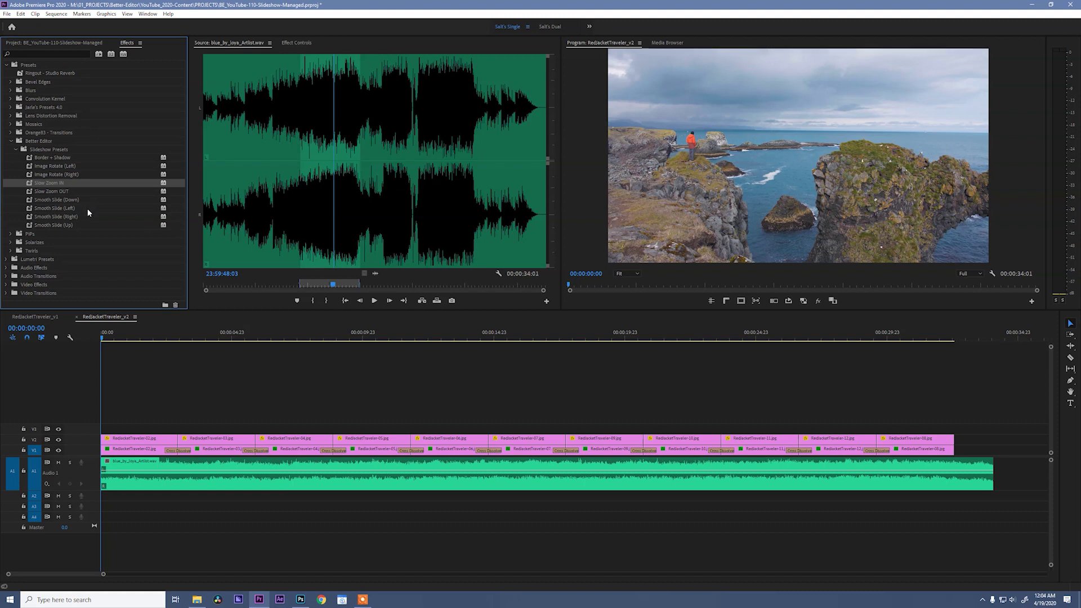
{"action": "left_click", "coordinate": [138, 438]}
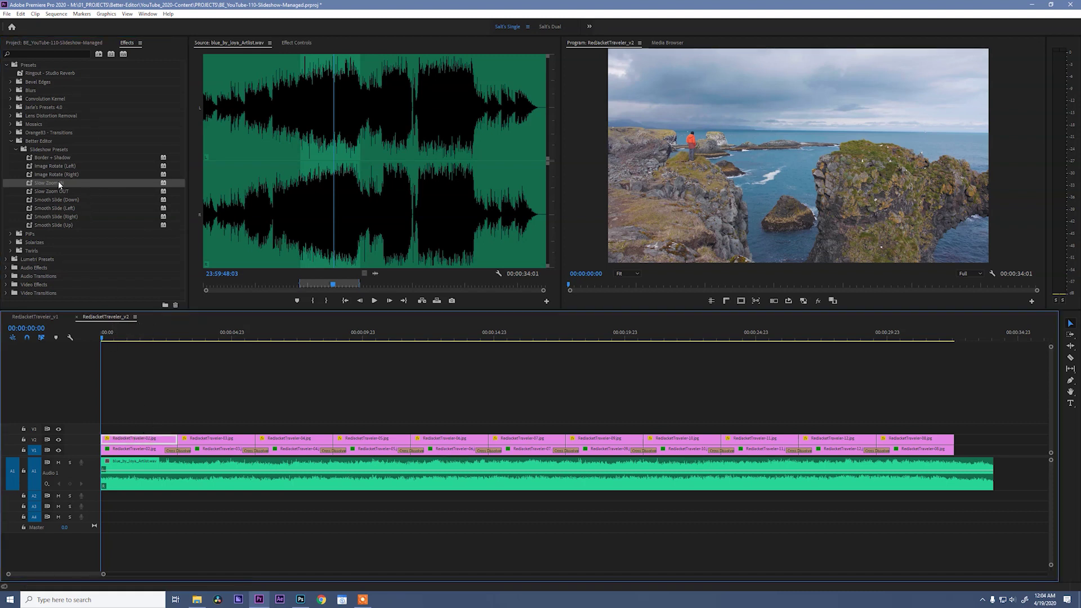
{"action": "left_click_drag", "start_coordinate": [50, 199], "coordinate": [144, 439]}
{"action": "left_click", "coordinate": [129, 357]}
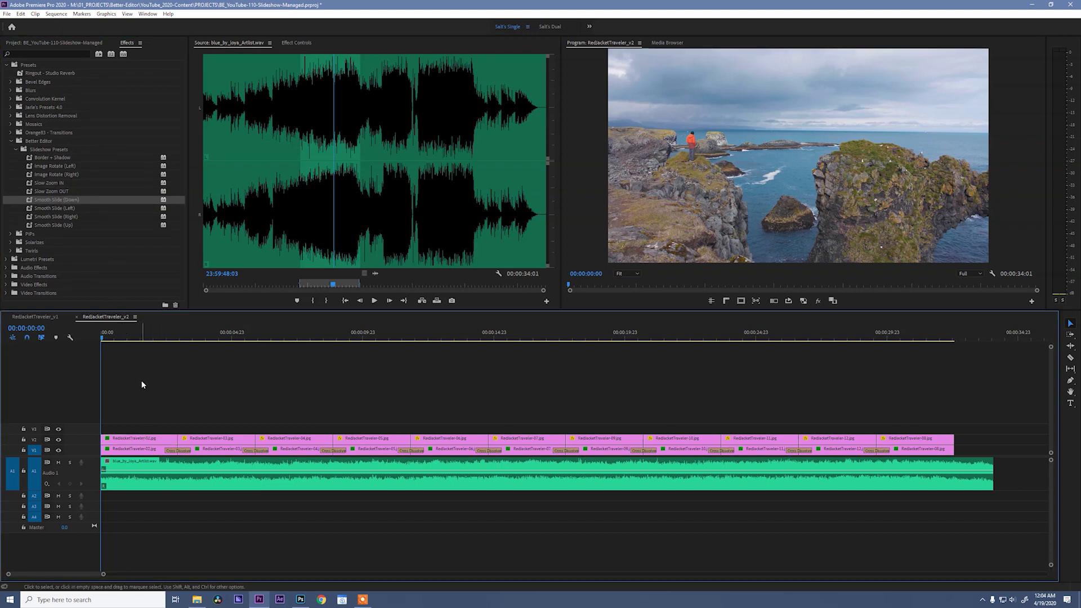
{"action": "key", "text": "space"}
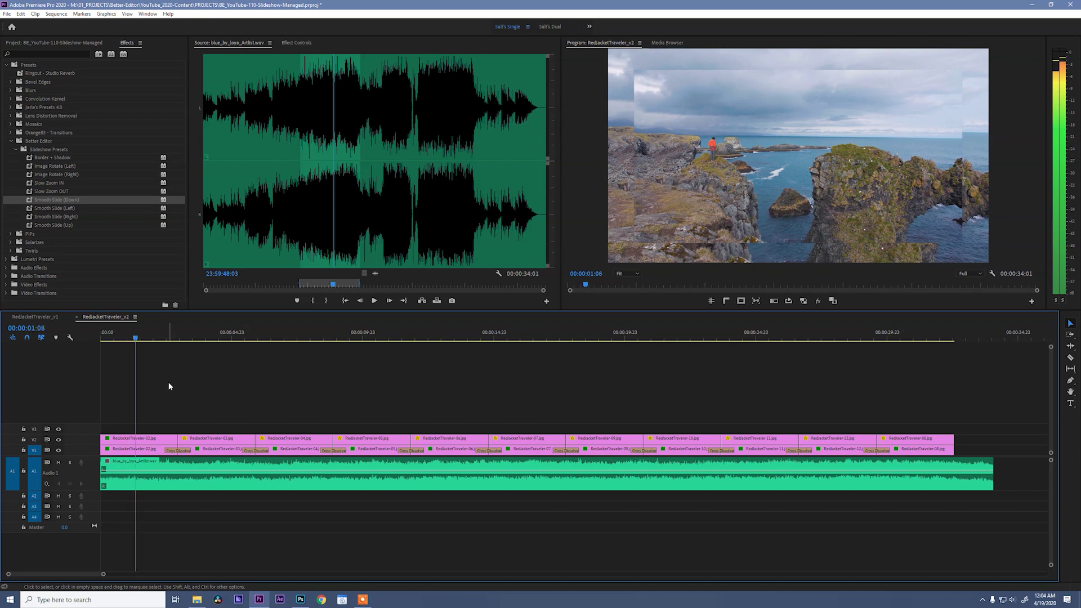
{"action": "key", "text": "space"}
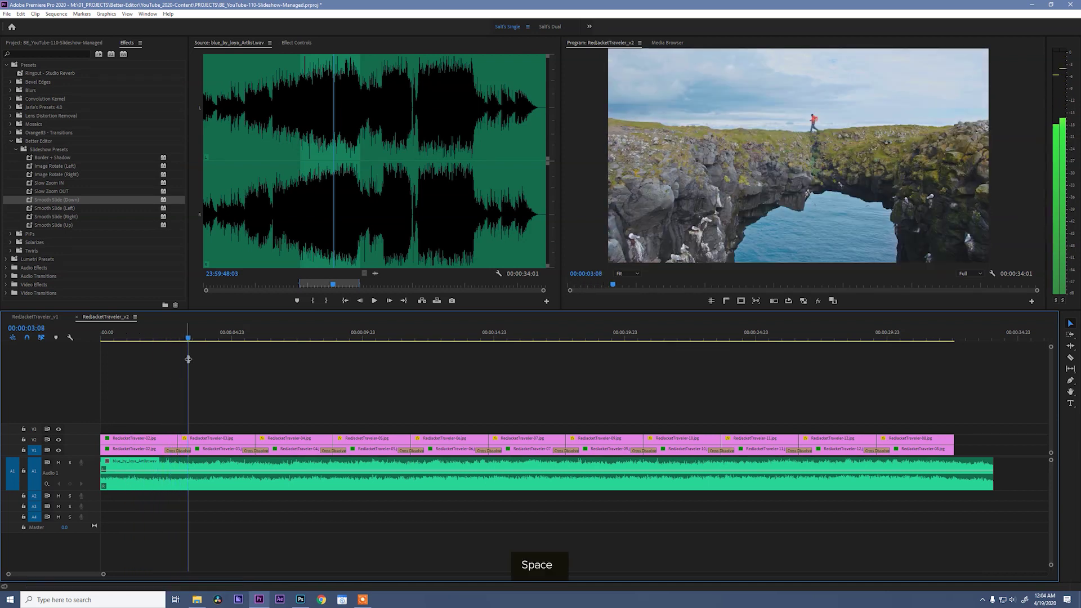
{"action": "left_click_drag", "start_coordinate": [187, 336], "coordinate": [127, 336]}
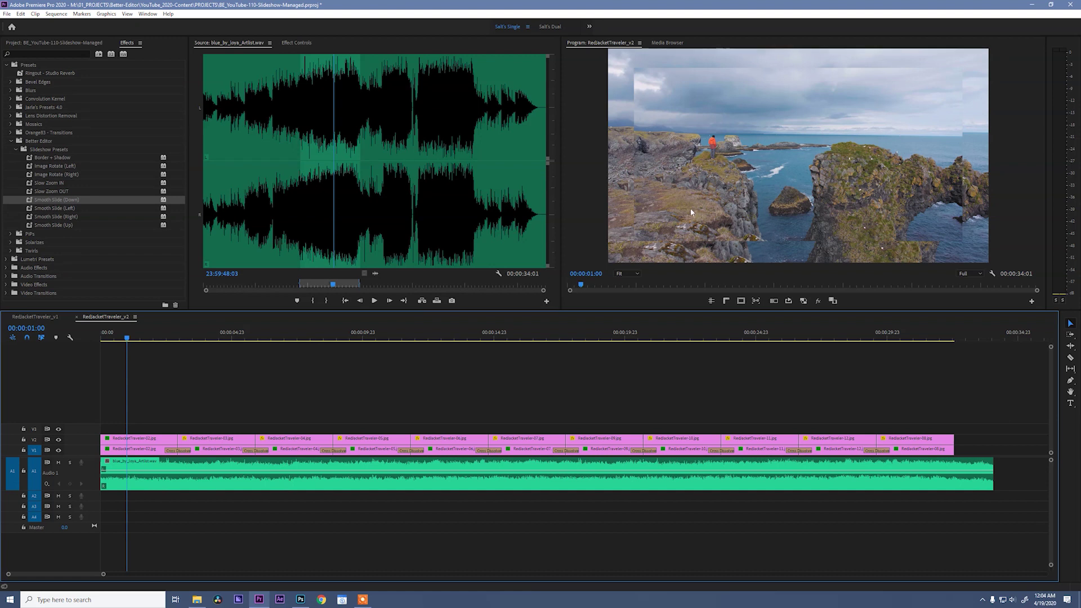
{"action": "left_click_drag", "start_coordinate": [127, 336], "coordinate": [105, 336]}
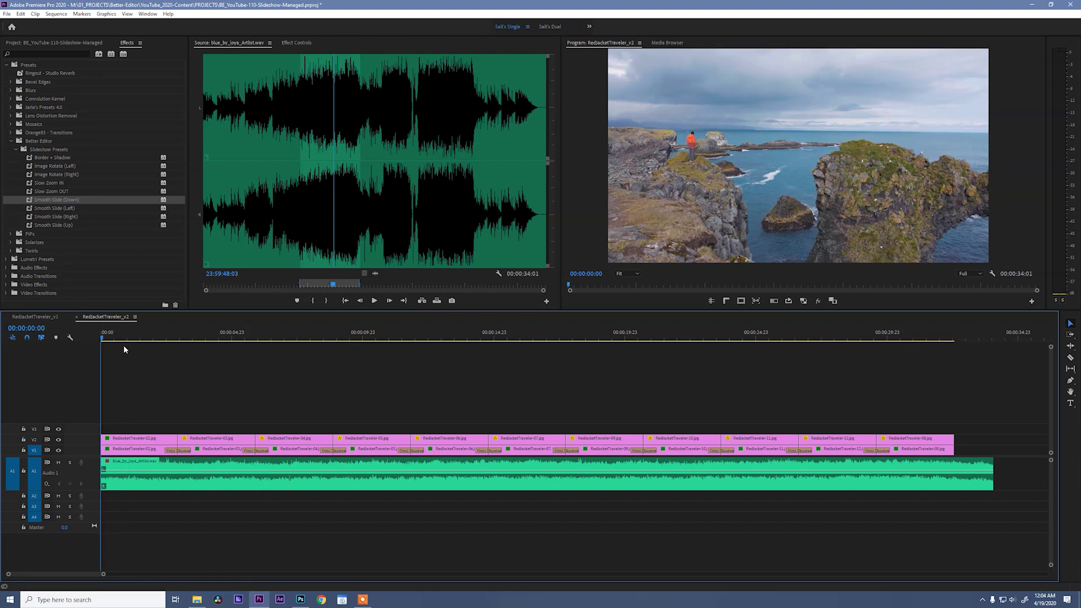
{"action": "key", "text": "space"}
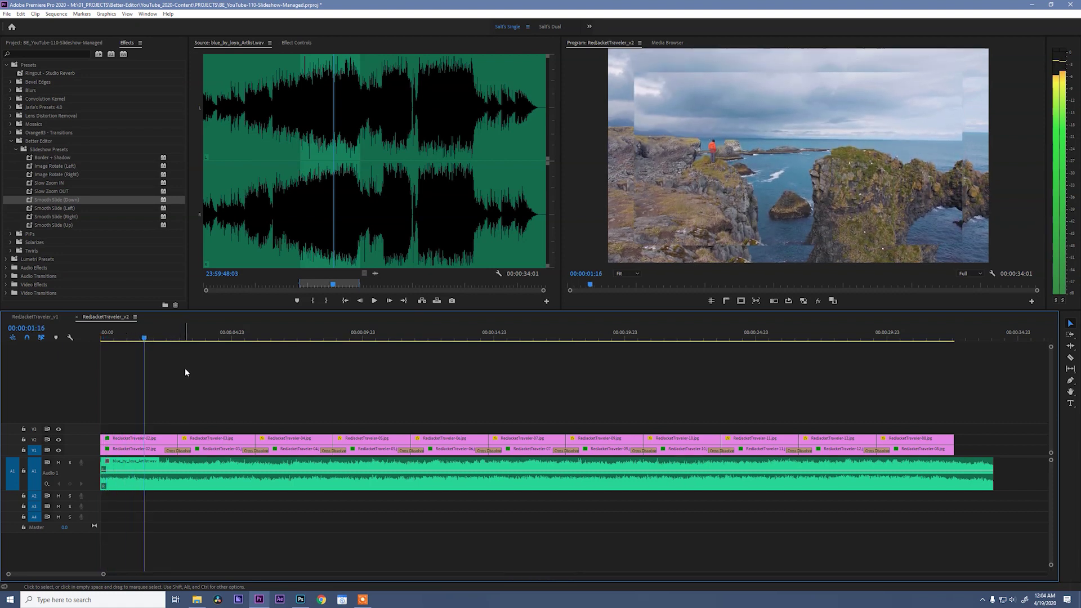
{"action": "key", "text": "space"}
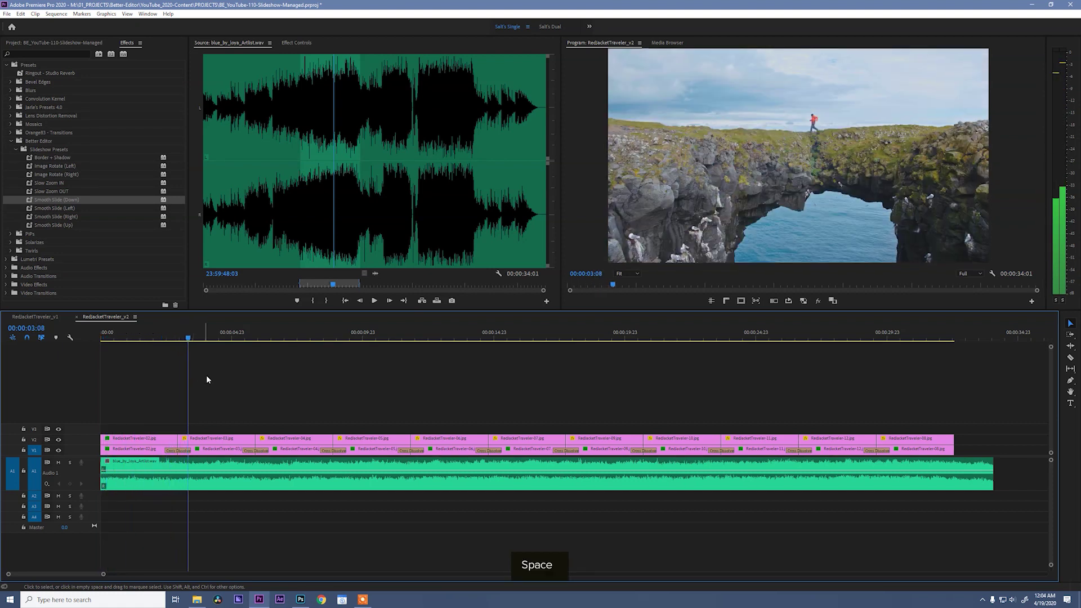
Apply Smooth Slide (Down) to V2 clips 03 onward and play to 00:00:10:13
{"action": "left_click_drag", "start_coordinate": [220, 415], "coordinate": [952, 442]}
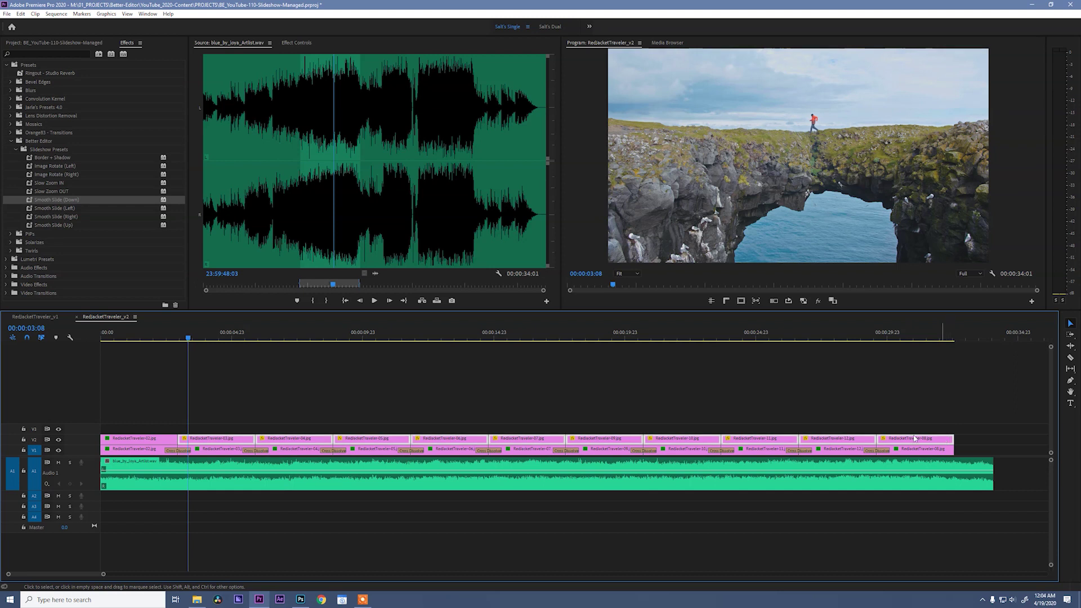
{"action": "left_click_drag", "start_coordinate": [88, 201], "coordinate": [231, 438]}
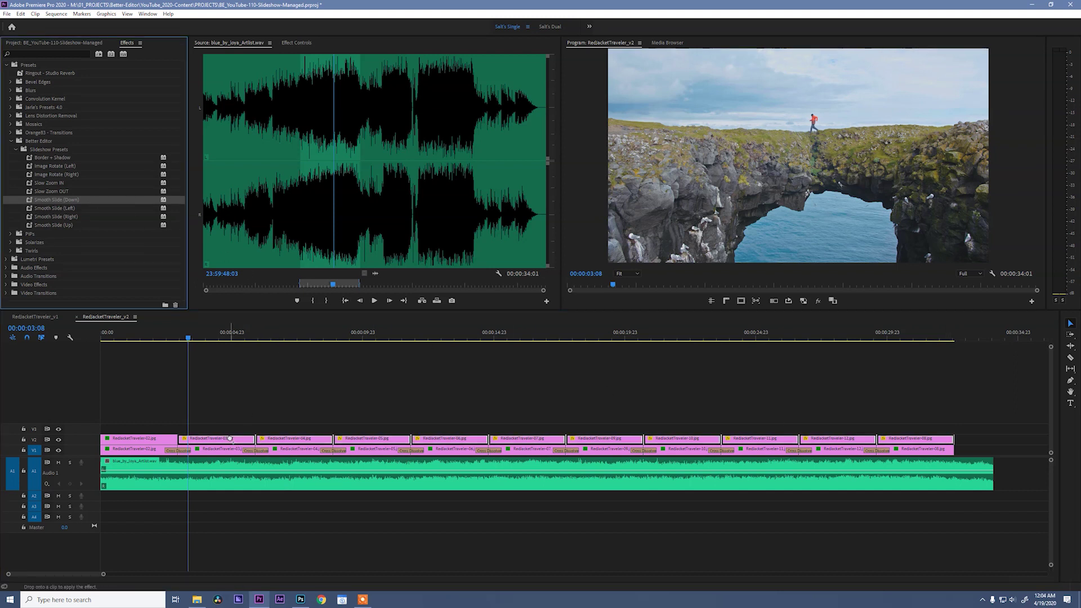
{"action": "left_click", "coordinate": [216, 377]}
{"action": "key", "text": "Up"}
{"action": "key", "text": "Up"}
{"action": "key", "text": "space"}
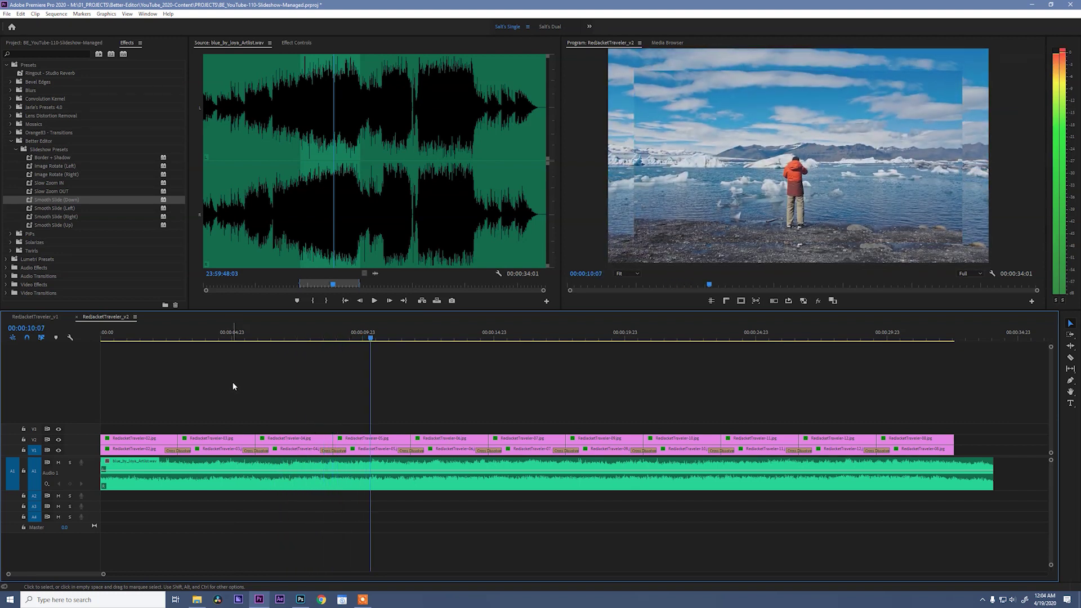
{"action": "key", "text": "space"}
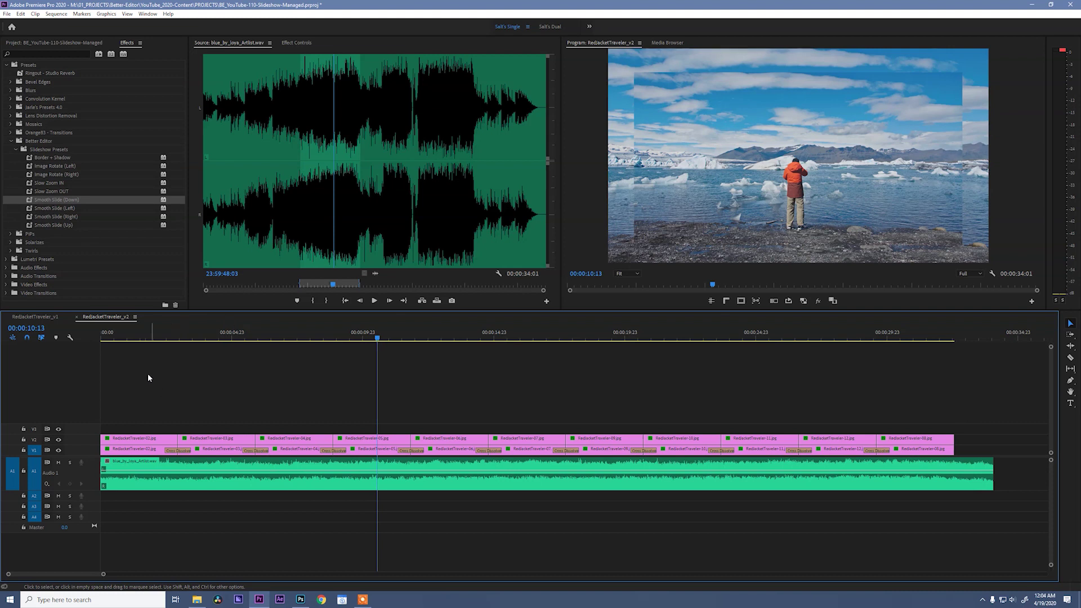
Move every other V2 photo, starting with clip 02, up to track V3
{"action": "left_click", "coordinate": [54, 166]}
{"action": "left_click", "coordinate": [68, 174]}
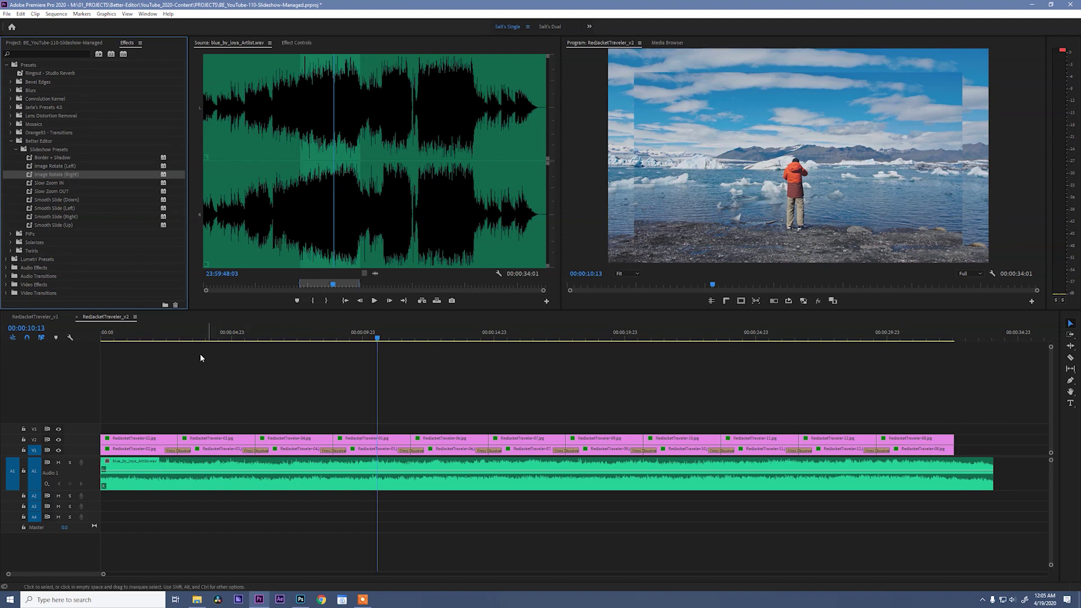
{"action": "left_click", "coordinate": [158, 334]}
{"action": "left_click", "coordinate": [160, 437]}
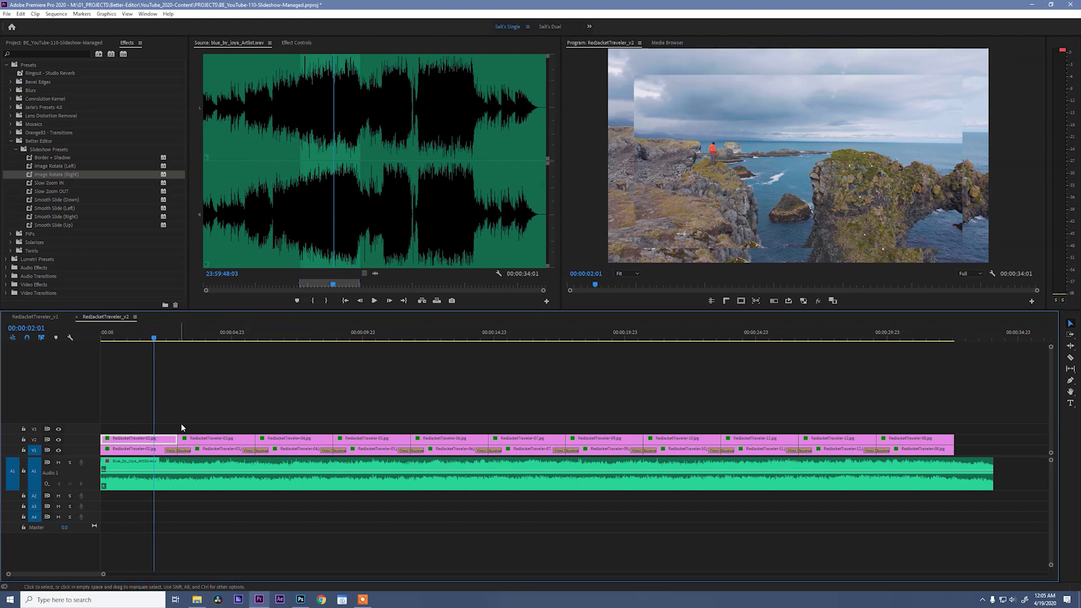
{"action": "left_click", "coordinate": [275, 438], "text": "shift"}
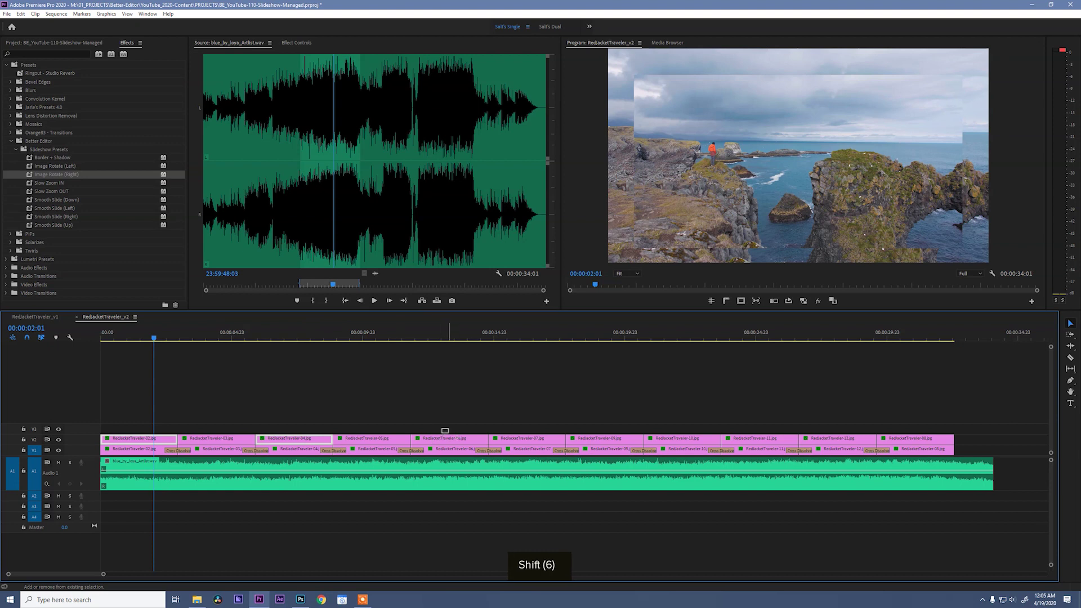
{"action": "left_click", "coordinate": [445, 438], "text": "shift"}
{"action": "left_click", "coordinate": [602, 438], "text": "shift"}
{"action": "left_click", "coordinate": [757, 438], "text": "shift"}
{"action": "left_click", "coordinate": [932, 439], "text": "shift"}
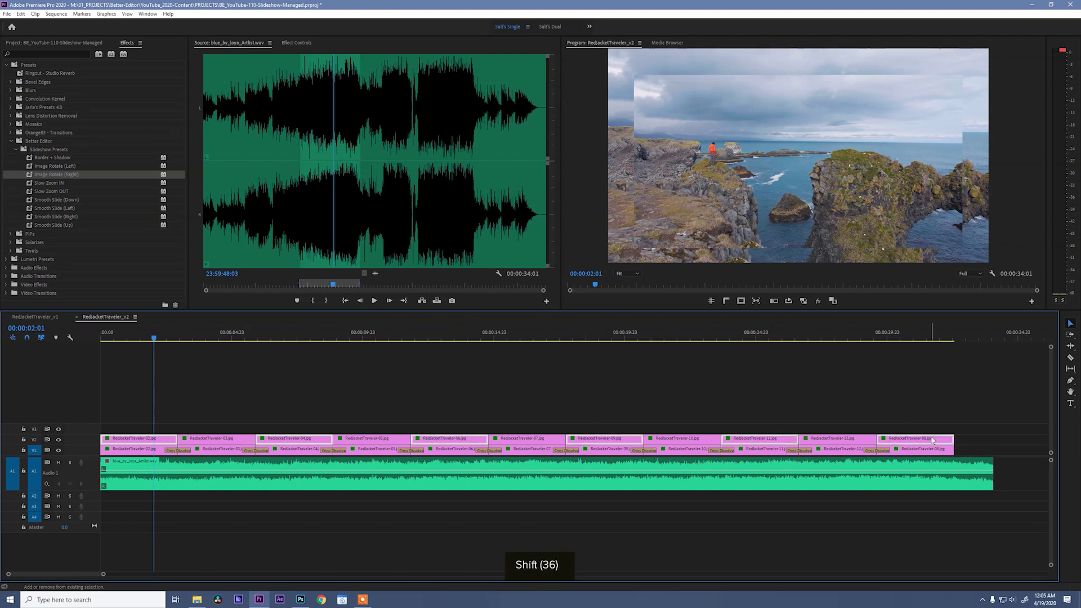
{"action": "key", "text": "alt+Up"}
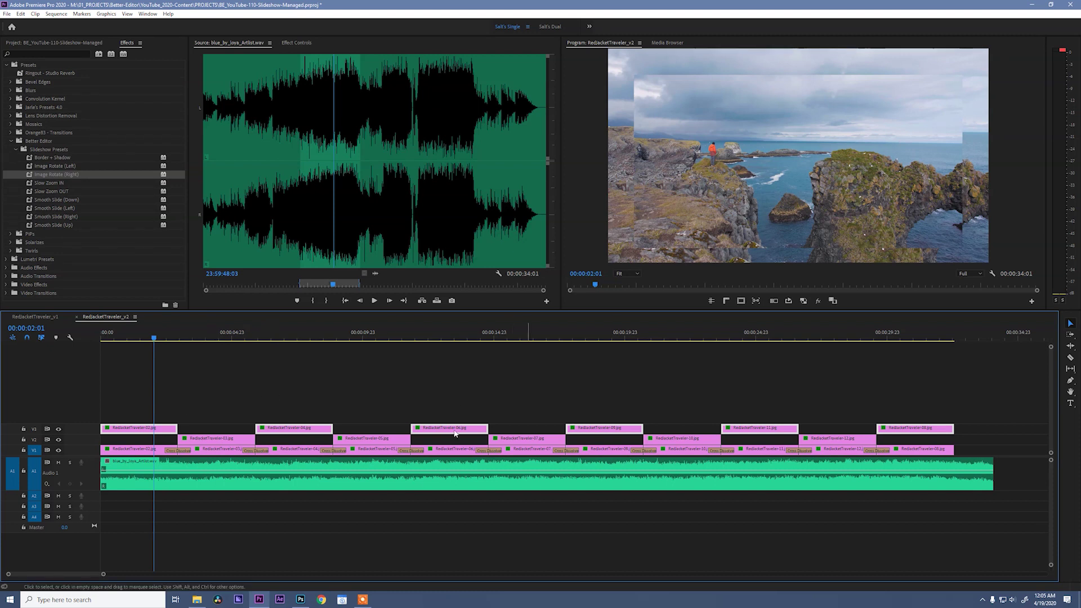
Apply Image Rotate (Right) to the V3 photos and Image Rotate (Left) to the V2 photos
{"action": "left_click_drag", "start_coordinate": [57, 174], "coordinate": [161, 431]}
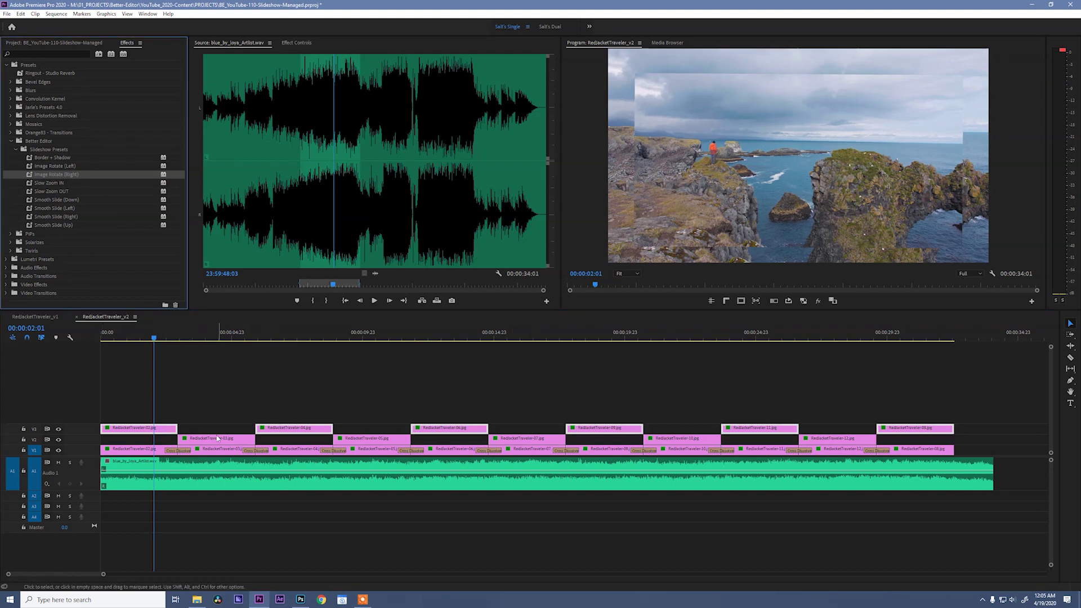
{"action": "left_click_drag", "start_coordinate": [140, 440], "coordinate": [885, 442]}
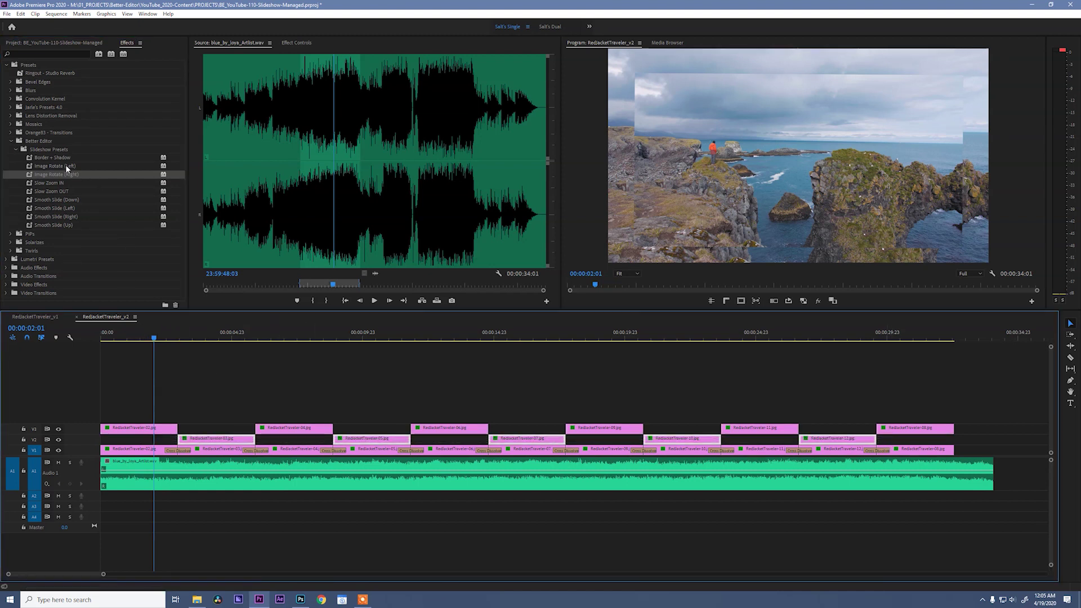
{"action": "left_click_drag", "start_coordinate": [66, 166], "coordinate": [212, 441]}
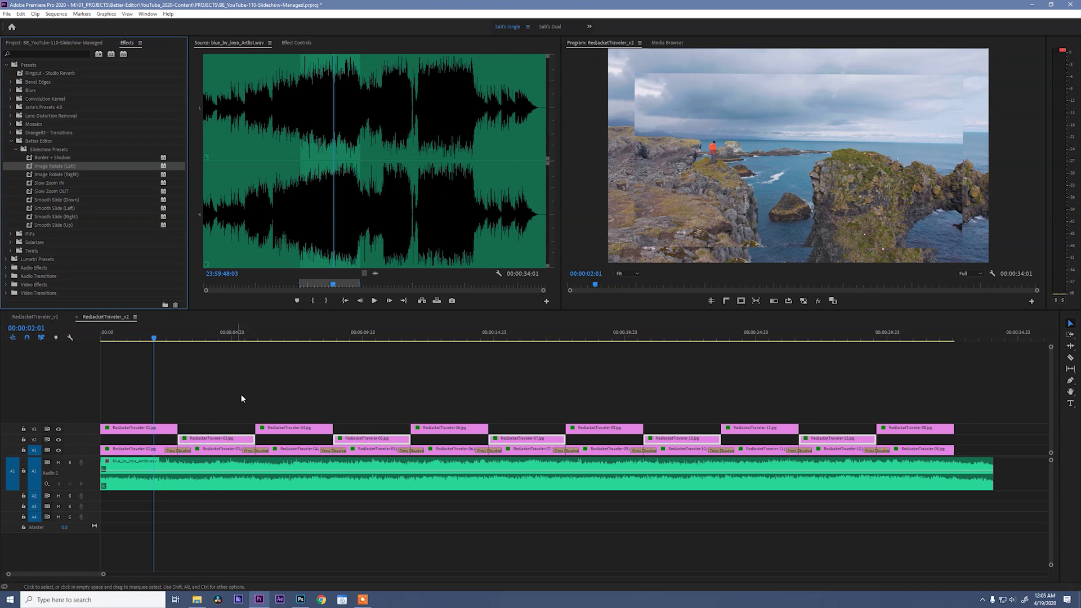
Play the slideshow from the beginning and stop at 00:00:07:23 to review the rotations
{"action": "key", "text": "Home"}
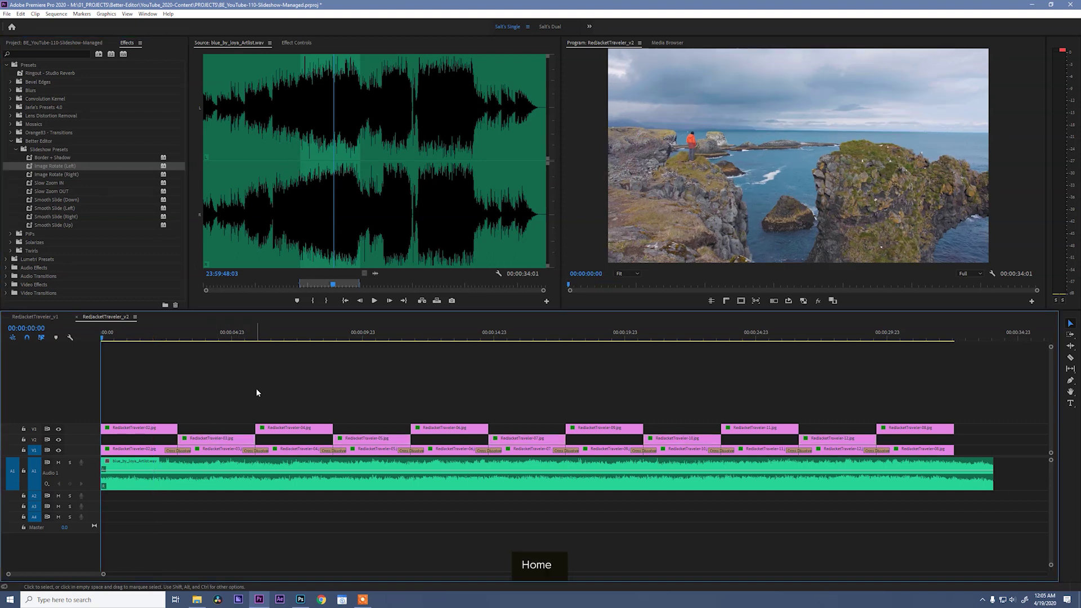
{"action": "key", "text": "space"}
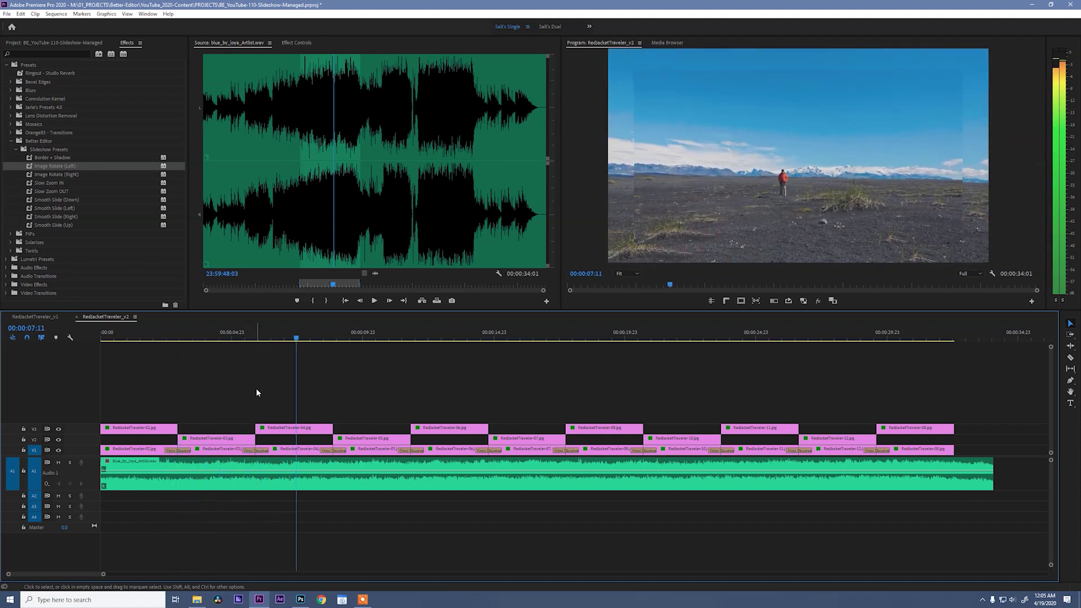
{"action": "key", "text": "space"}
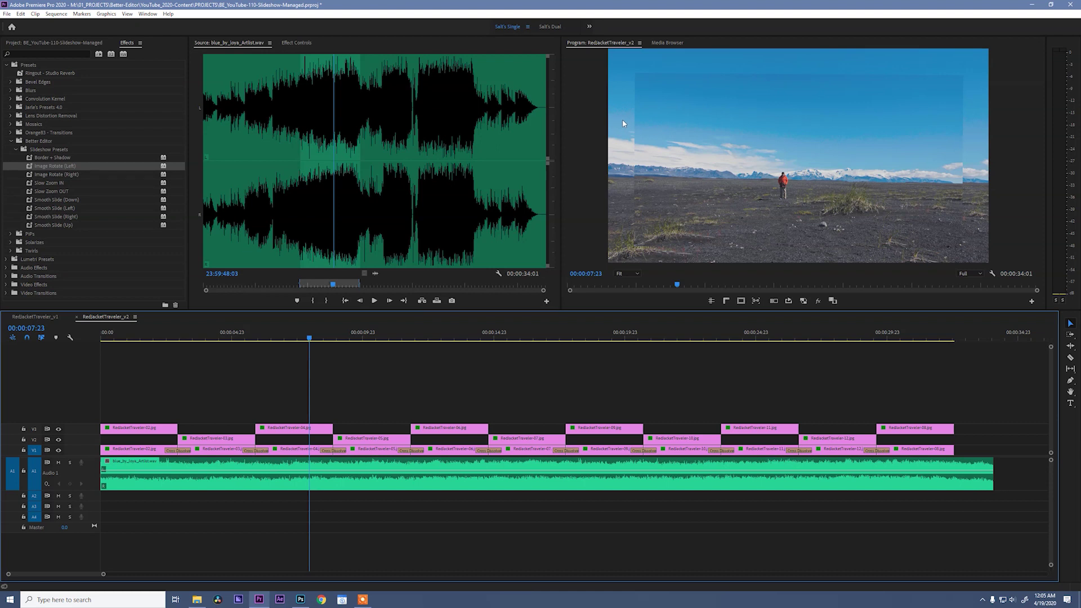
Drop the Border + Shadow preset on all top-track photos, scrub to check, then select clip 06
{"action": "left_click_drag", "start_coordinate": [981, 402], "coordinate": [118, 442]}
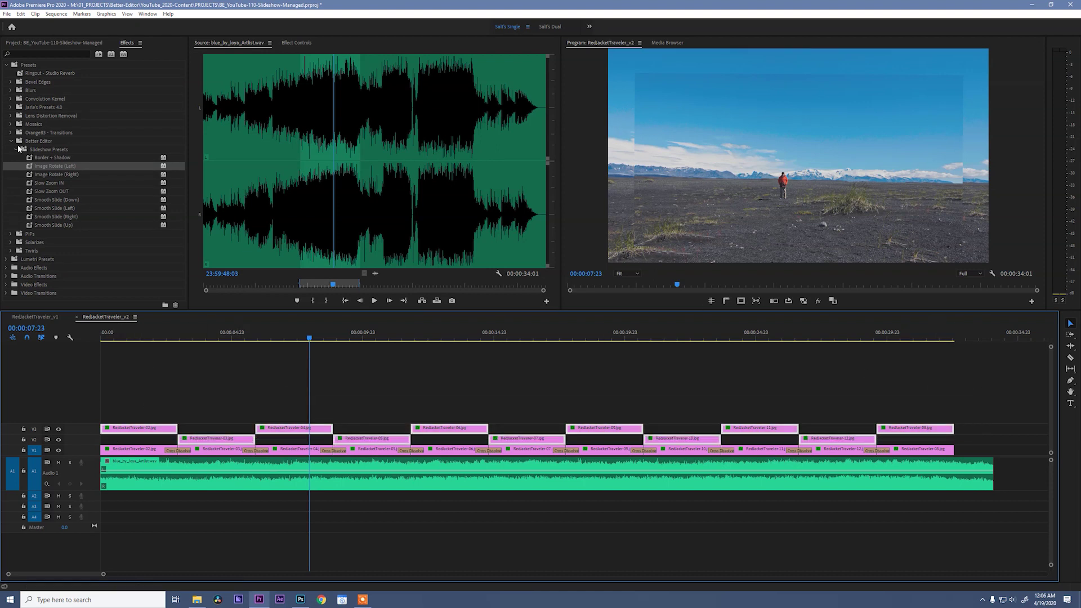
{"action": "left_click_drag", "start_coordinate": [43, 159], "coordinate": [309, 431]}
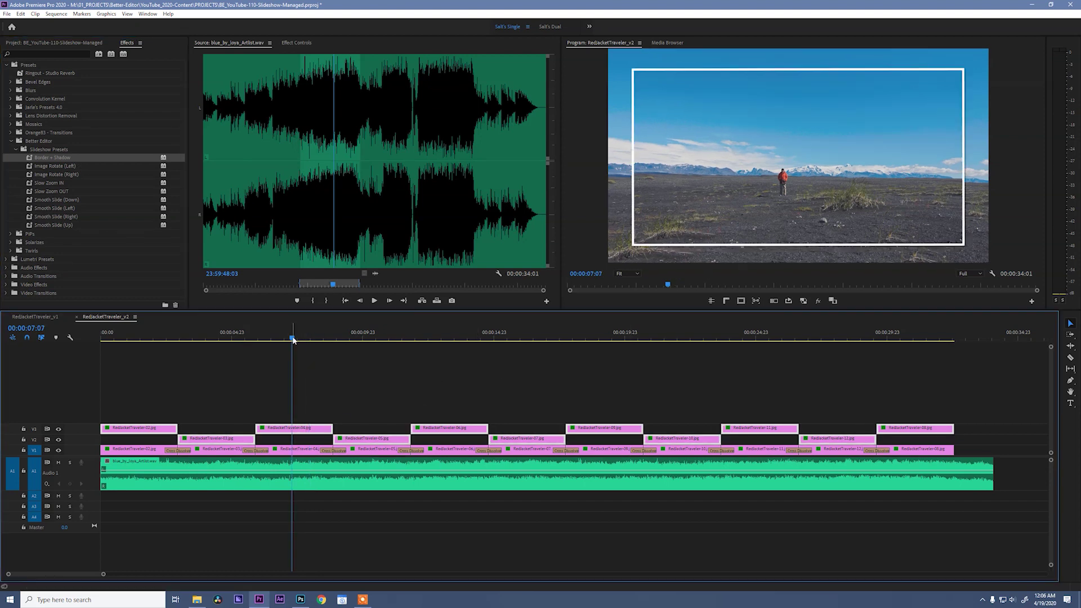
{"action": "left_click_drag", "start_coordinate": [294, 338], "coordinate": [452, 343]}
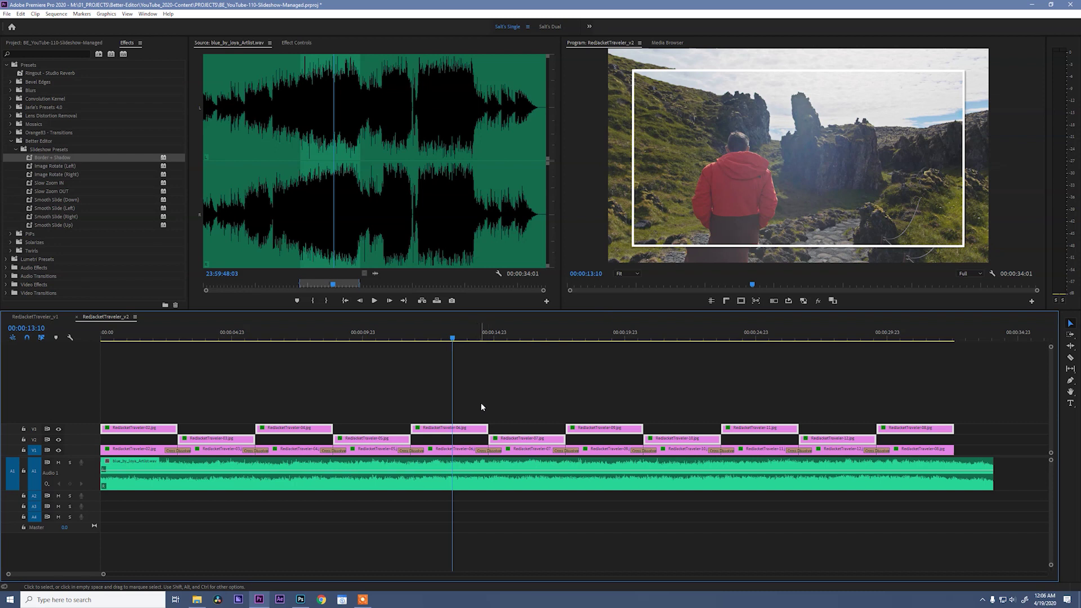
{"action": "left_click_drag", "start_coordinate": [480, 405], "coordinate": [442, 435]}
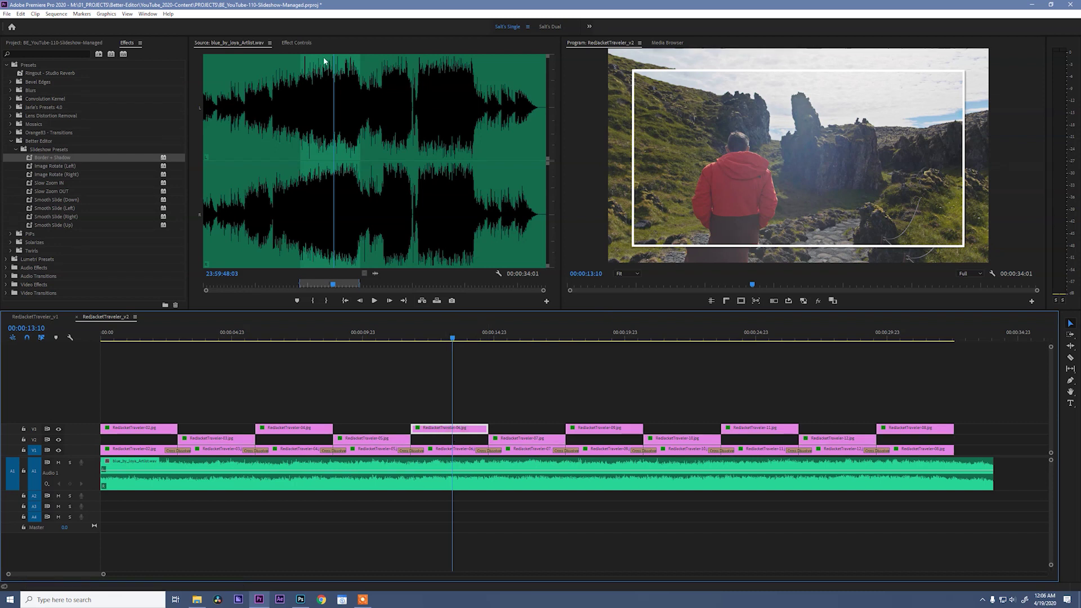
{"action": "left_click", "coordinate": [298, 44]}
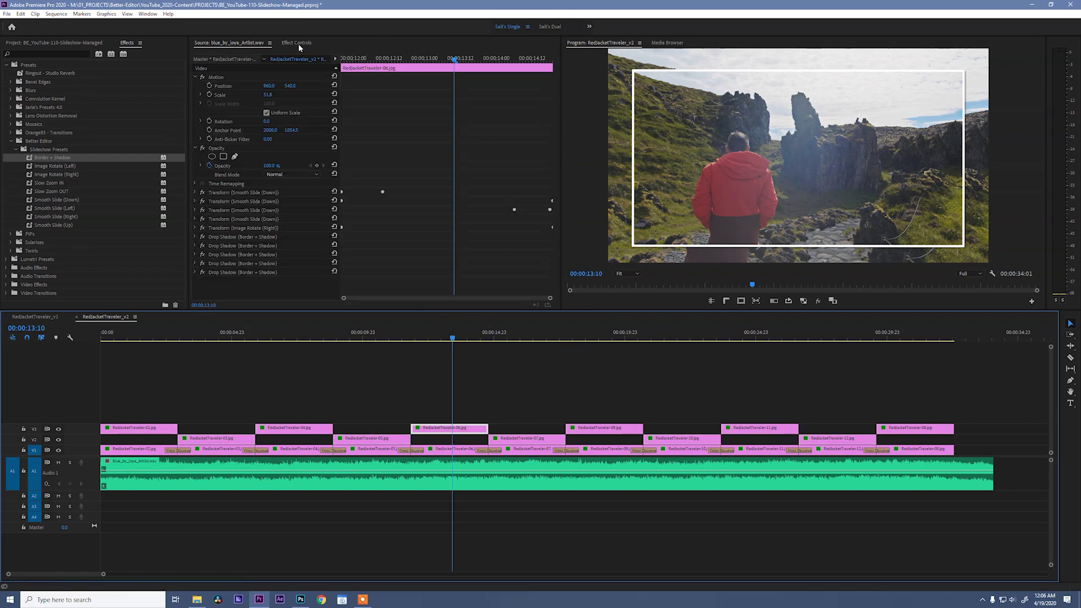
Select all the Drop Shadow effects on clip 06 and expand their settings
{"action": "left_click", "coordinate": [236, 273]}
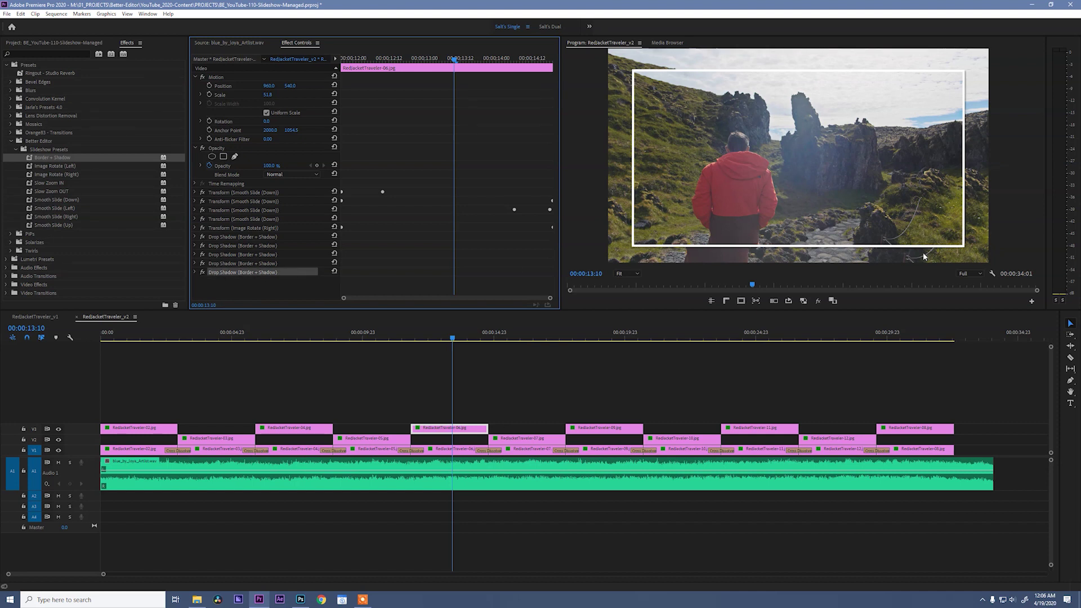
{"action": "left_click", "coordinate": [232, 262]}
{"action": "left_click", "coordinate": [233, 254], "text": "ctrl"}
{"action": "left_click", "coordinate": [240, 246], "text": "ctrl"}
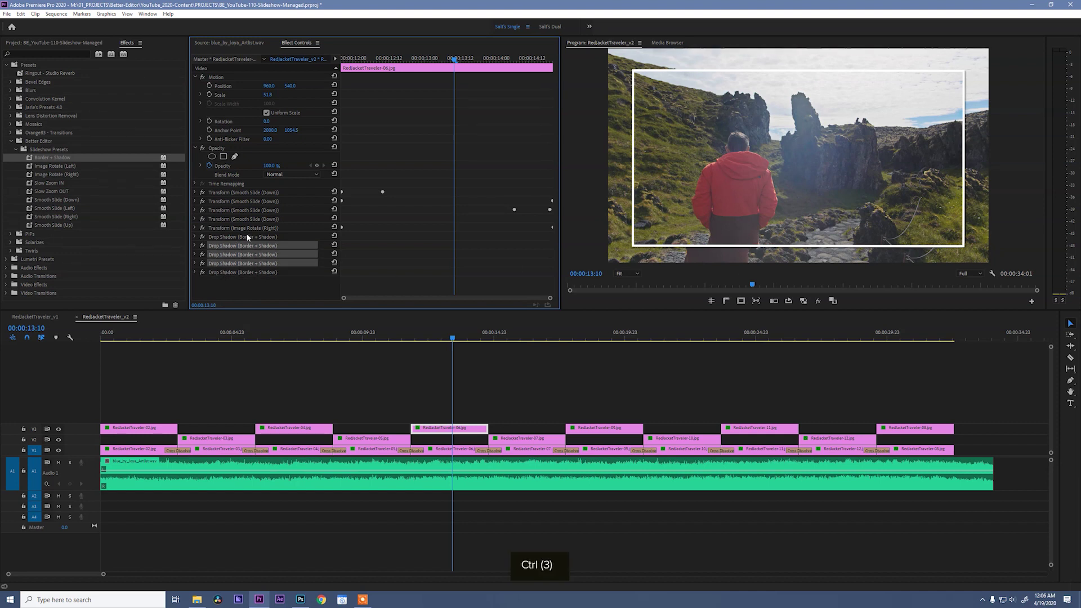
{"action": "left_click", "coordinate": [248, 237], "text": "ctrl"}
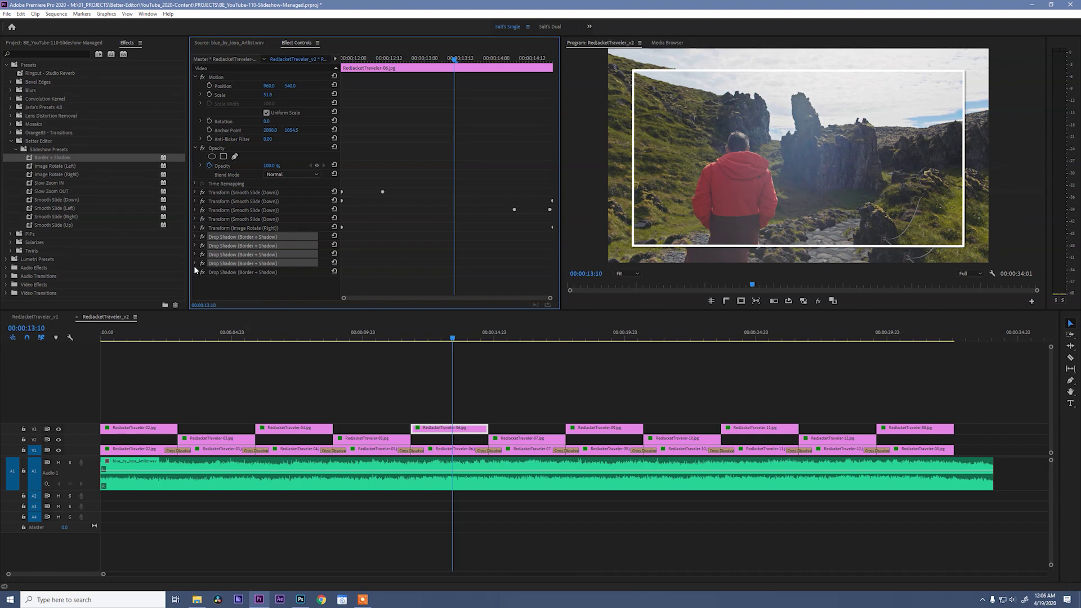
{"action": "left_click", "coordinate": [196, 245]}
{"action": "left_click", "coordinate": [197, 237]}
Set the first two Drop Shadow Distance values to 40
{"action": "scroll", "coordinate": [556, 164], "scroll_direction": "down", "scroll_amount": 5}
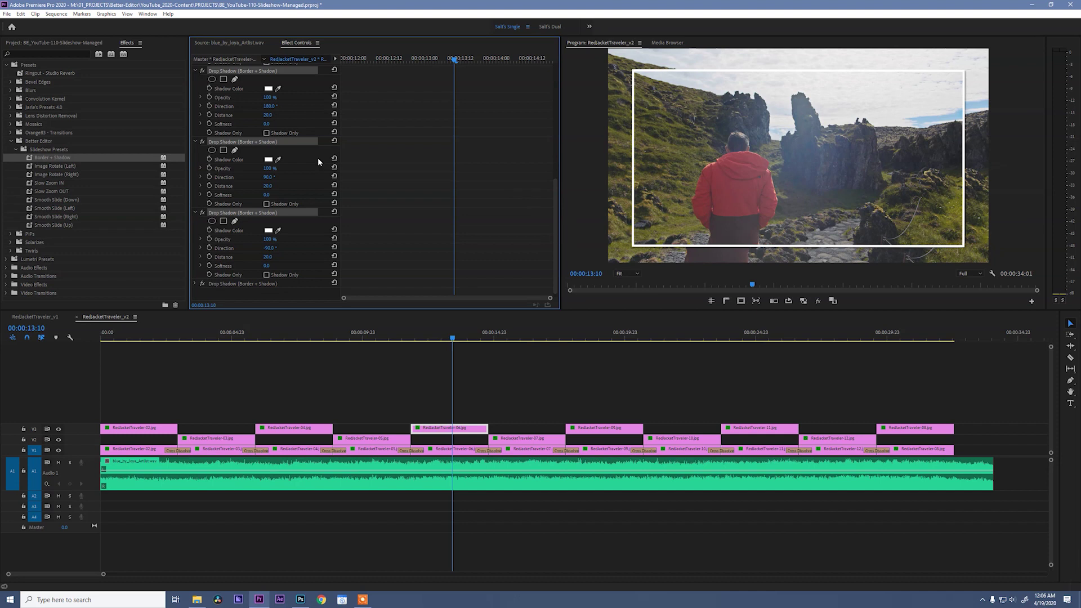
{"action": "left_click_drag", "start_coordinate": [309, 309], "coordinate": [309, 374]}
{"action": "scroll", "coordinate": [554, 221], "scroll_direction": "up", "scroll_amount": 3}
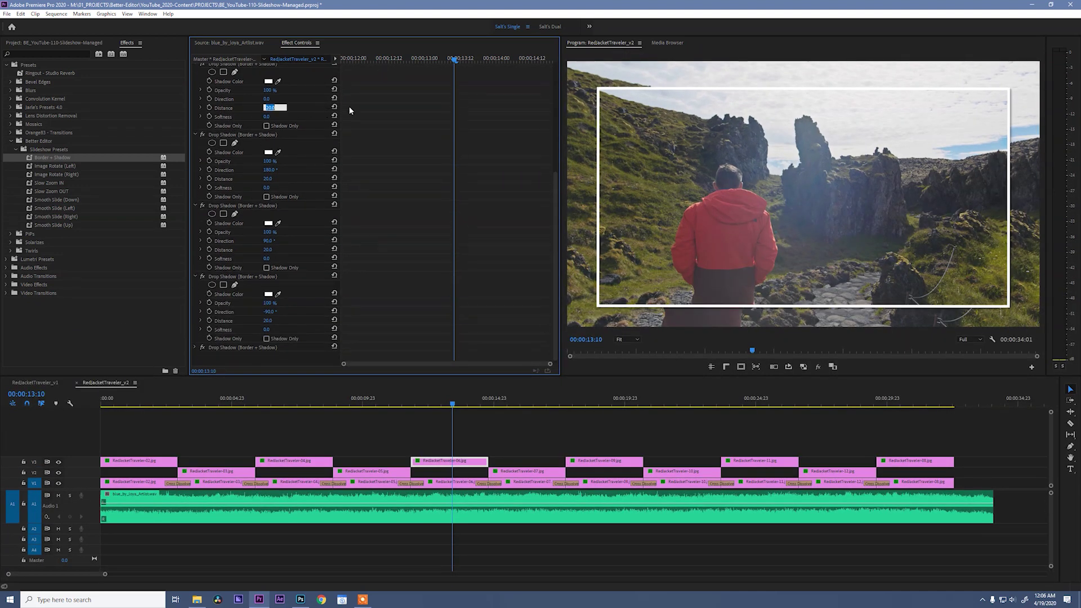
{"action": "type", "text": "40"}
{"action": "key", "text": "Return"}
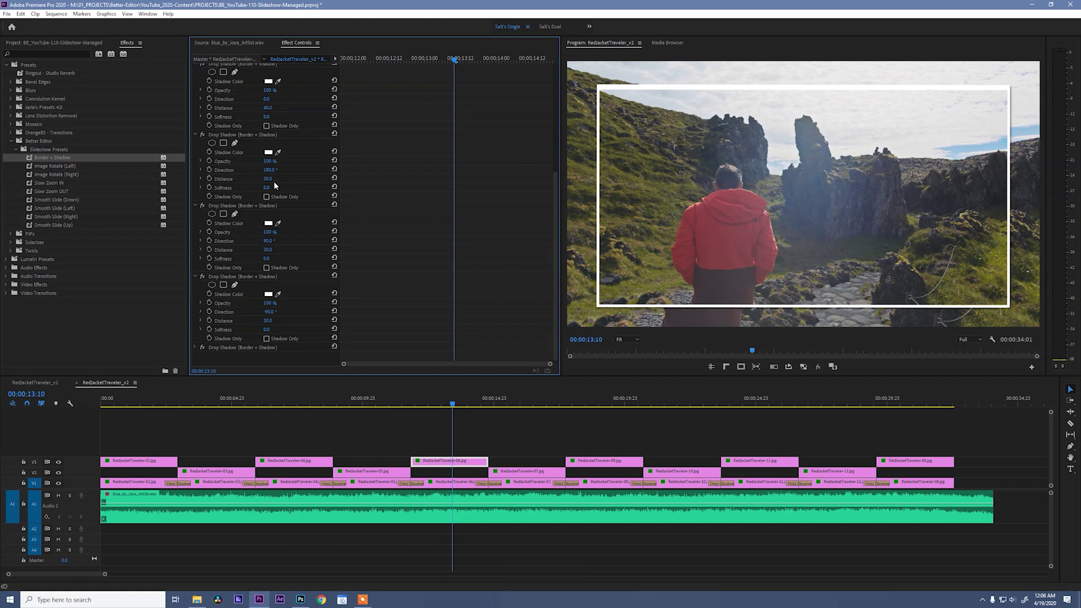
{"action": "left_click", "coordinate": [272, 179]}
{"action": "type", "text": "40"}
{"action": "key", "text": "Return"}
Set the third and fourth Drop Shadow Distance values to 40
{"action": "left_click", "coordinate": [267, 249]}
{"action": "type", "text": "40"}
{"action": "key", "text": "Return"}
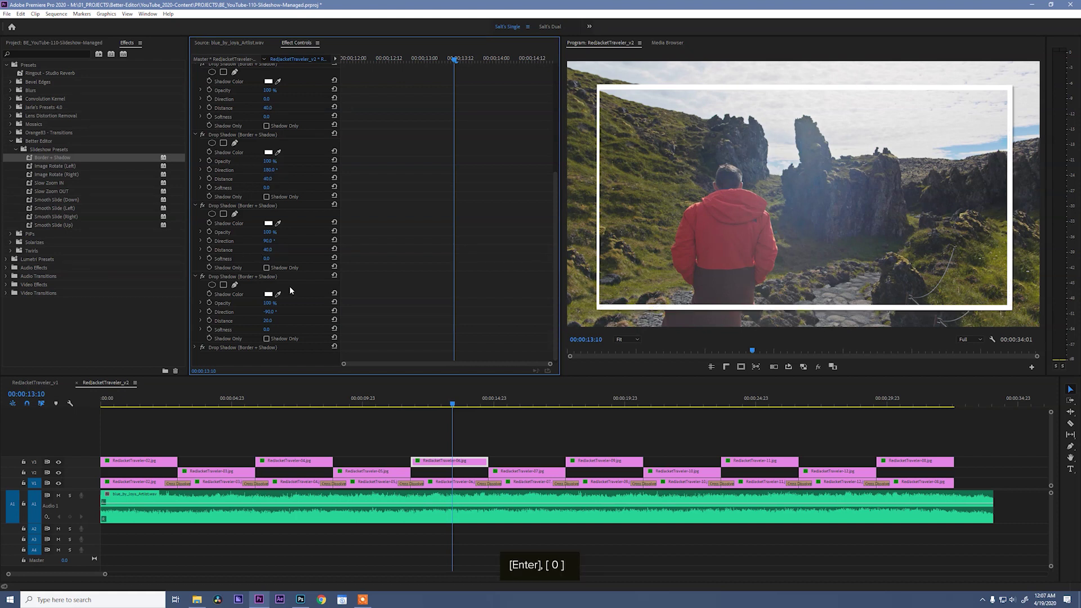
{"action": "left_click", "coordinate": [268, 320]}
{"action": "type", "text": "40"}
{"action": "key", "text": "Return"}
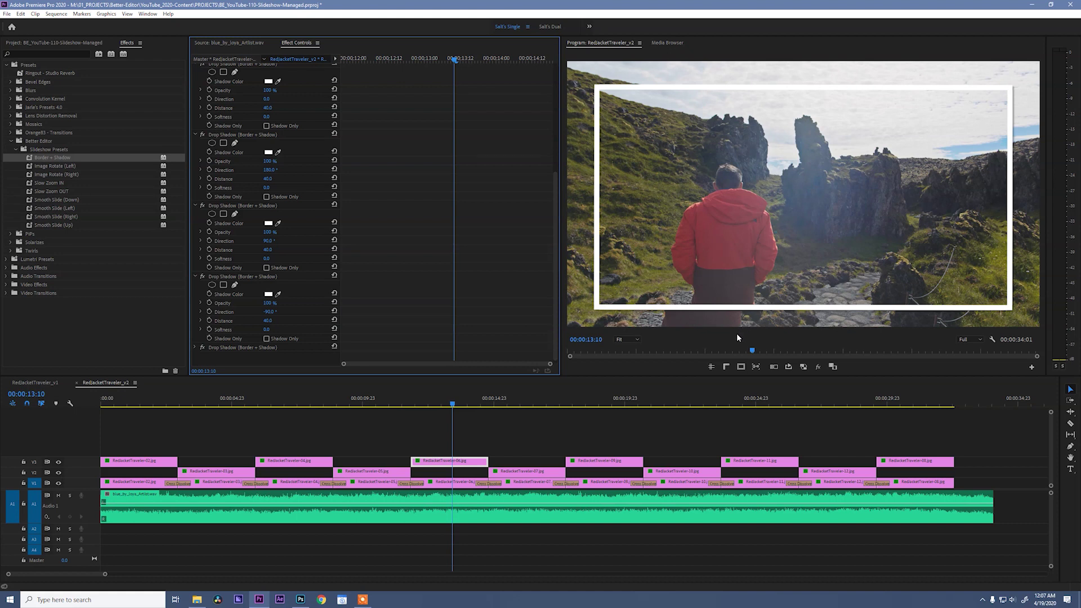
Undo the Distance changes, restoring the shadows to 20, and deselect clip 06
{"action": "key", "text": "ctrl+z"}
{"action": "key", "text": "ctrl+z"}
{"action": "key", "text": "ctrl+z"}
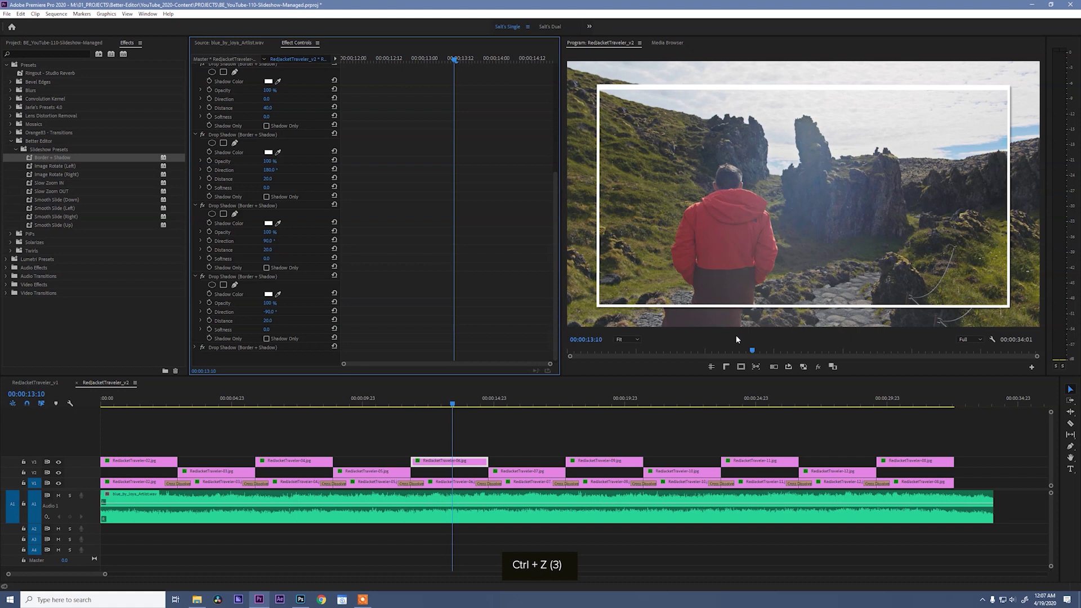
{"action": "key", "text": "ctrl+z"}
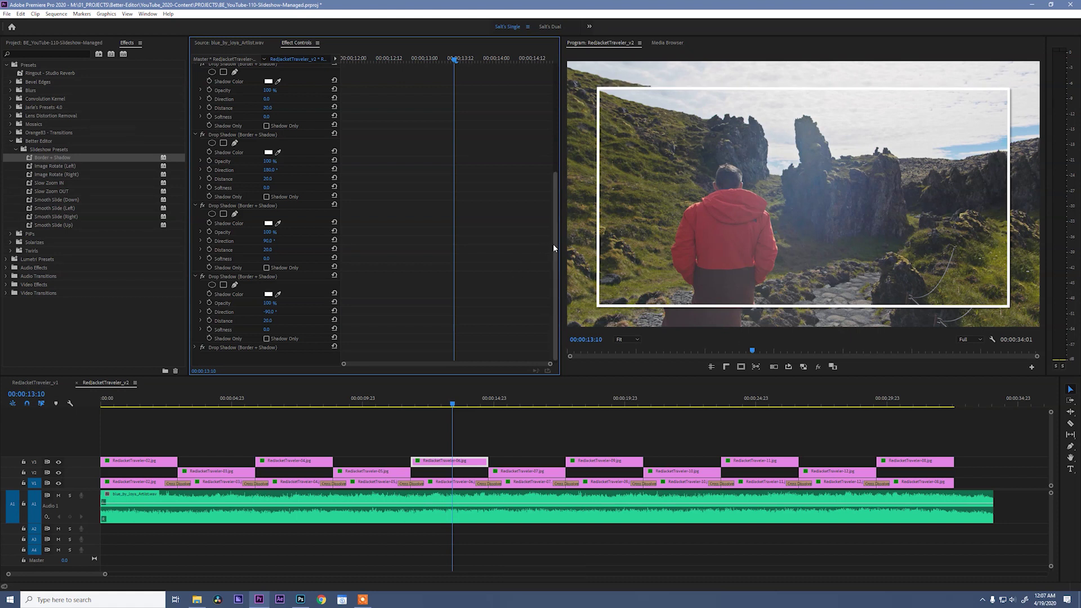
{"action": "left_click", "coordinate": [494, 419]}
Play the slideshow from about 00:00:02:12 and stop on the bordered slide
{"action": "left_click", "coordinate": [161, 403]}
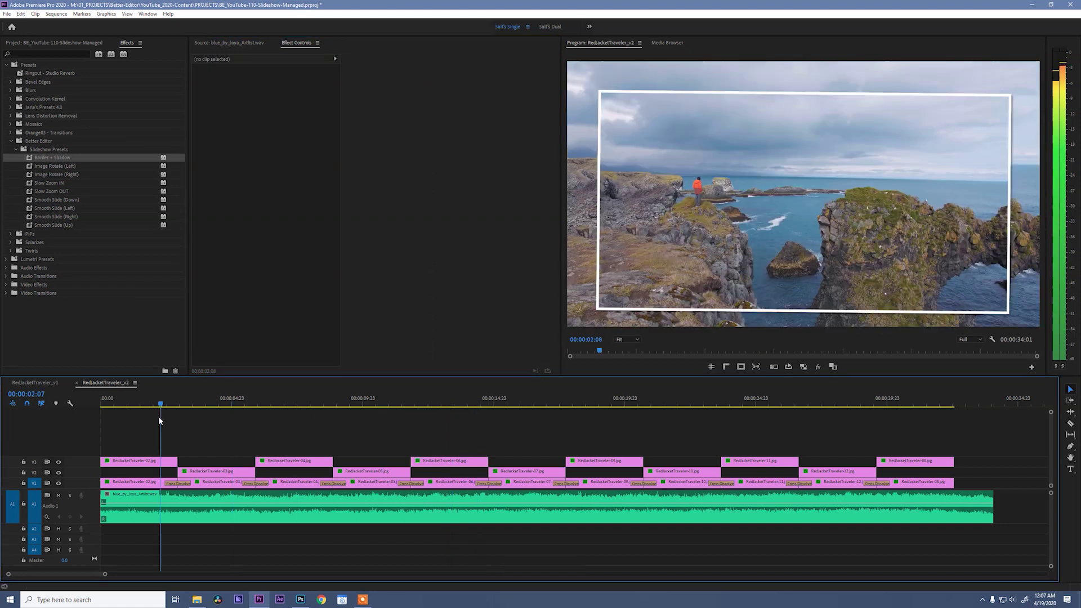
{"action": "key", "text": "space"}
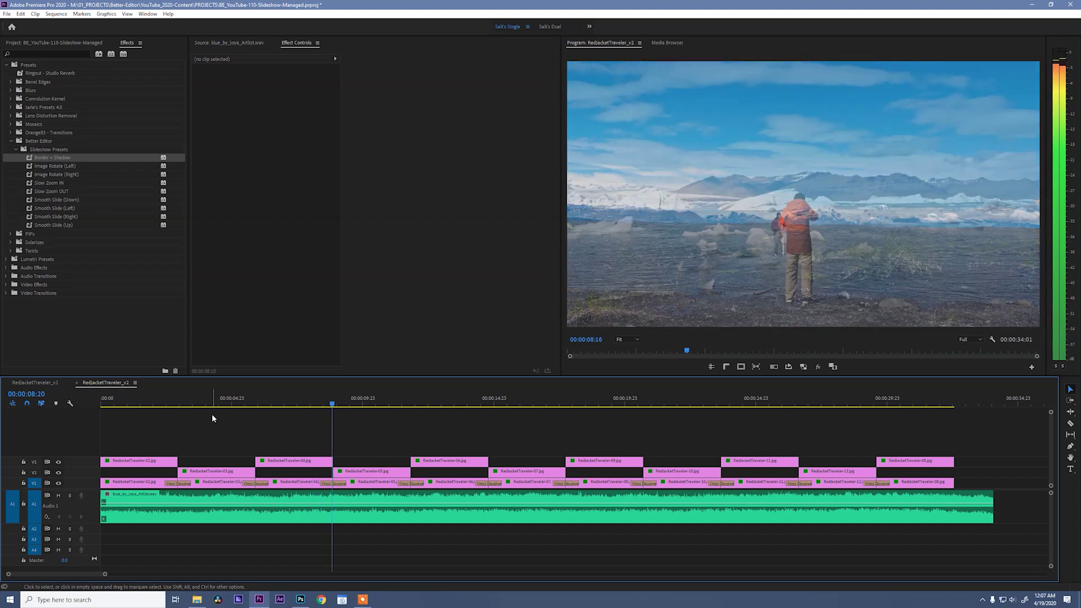
{"action": "key", "text": "space"}
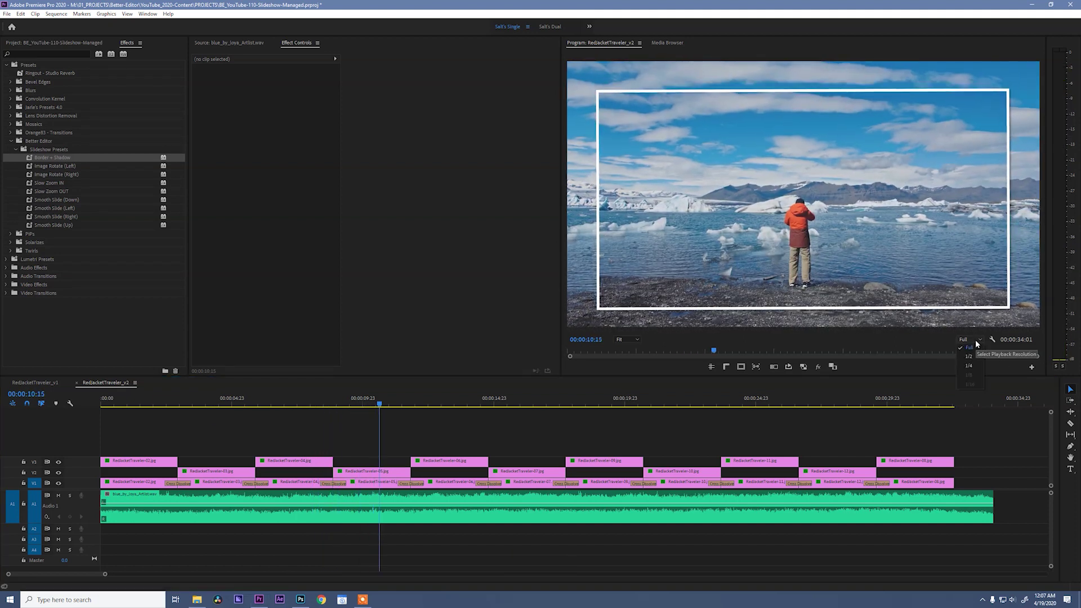
Set the Program Monitor playback resolution to 1/2 and save the project
{"action": "left_click", "coordinate": [974, 340]}
{"action": "left_click", "coordinate": [969, 357]}
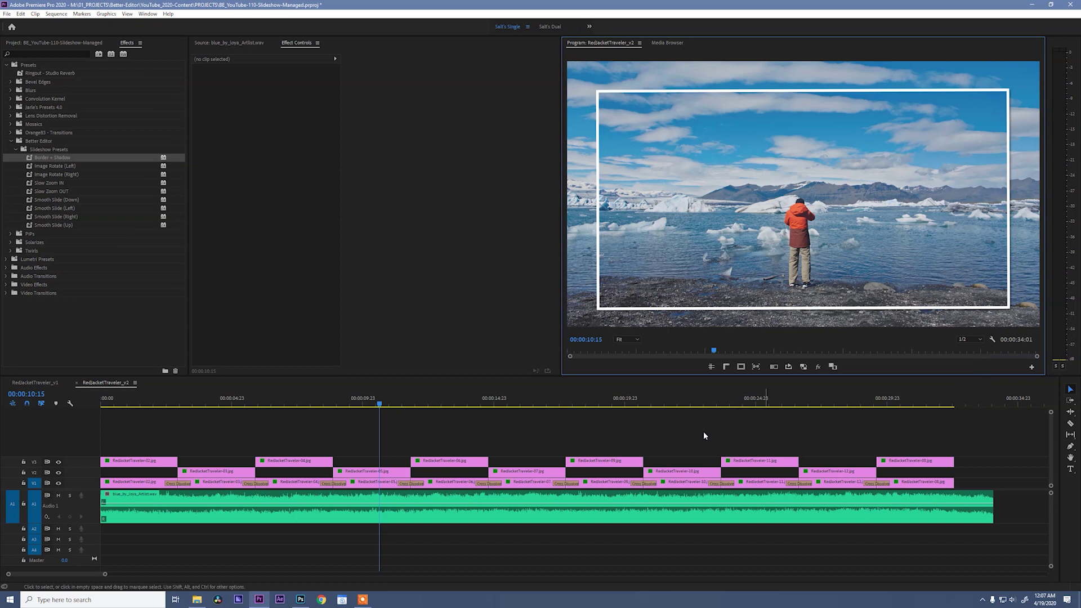
{"action": "key", "text": "ctrl+s"}
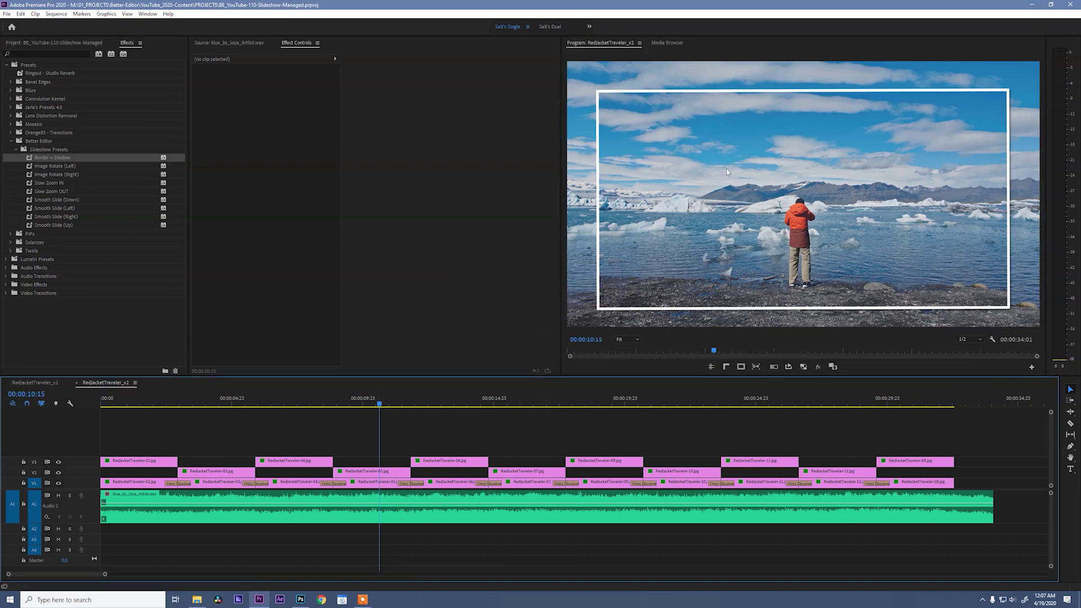
Add Lumetri Color with Creative Vibrance -100 to RedJacketTraveler-05 on V1, then disable its V2 copy
{"action": "left_click", "coordinate": [375, 484]}
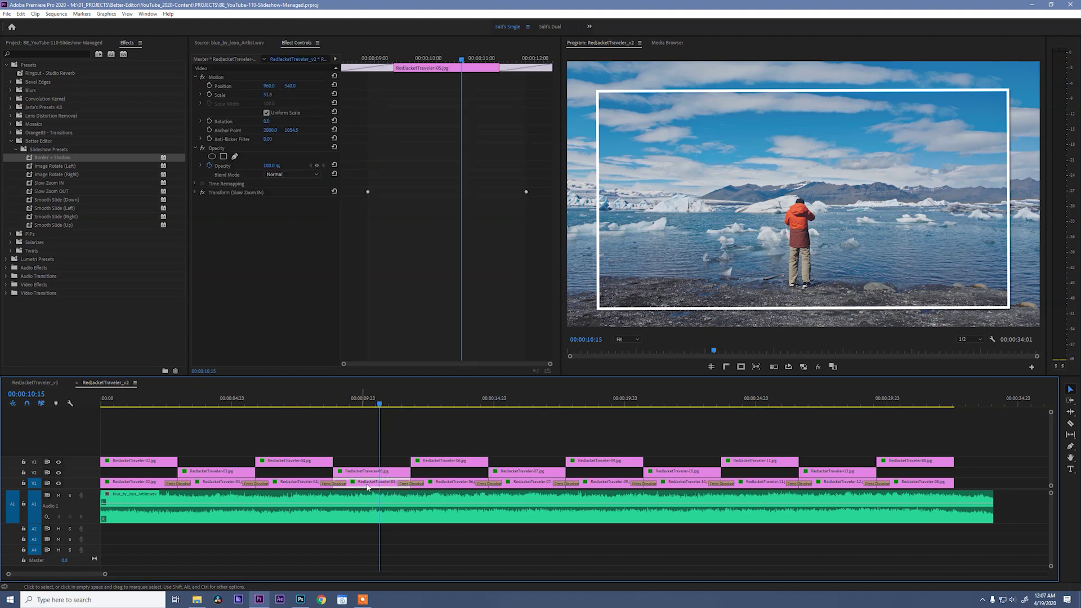
{"action": "left_click", "coordinate": [45, 54]}
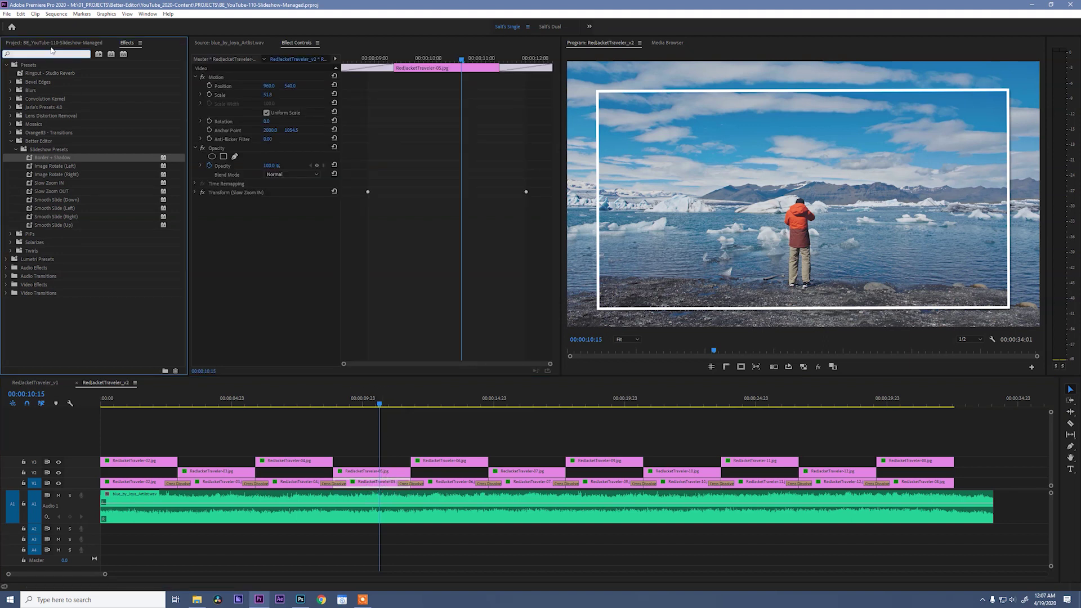
{"action": "type", "text": "lumetri"}
{"action": "left_click_drag", "start_coordinate": [44, 115], "coordinate": [258, 270]}
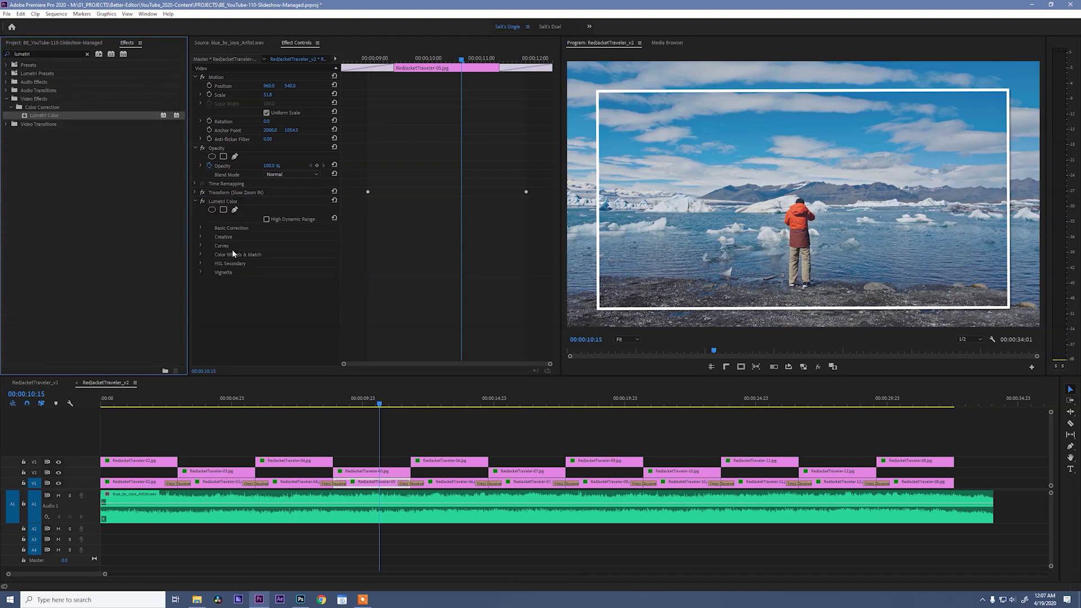
{"action": "left_click", "coordinate": [201, 239]}
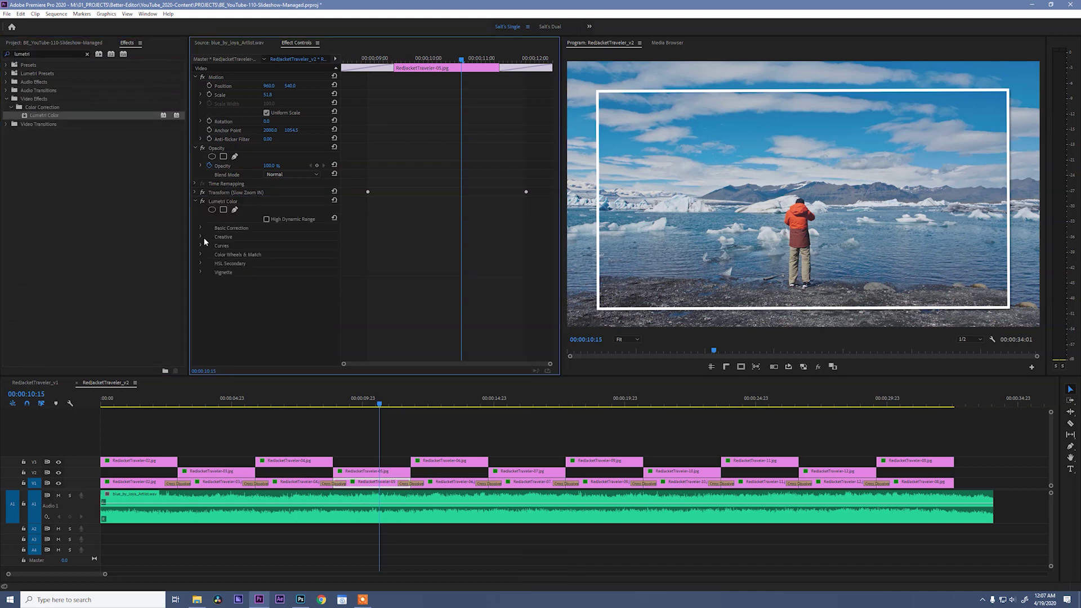
{"action": "left_click", "coordinate": [204, 237]}
{"action": "left_click_drag", "start_coordinate": [266, 298], "coordinate": [225, 298]}
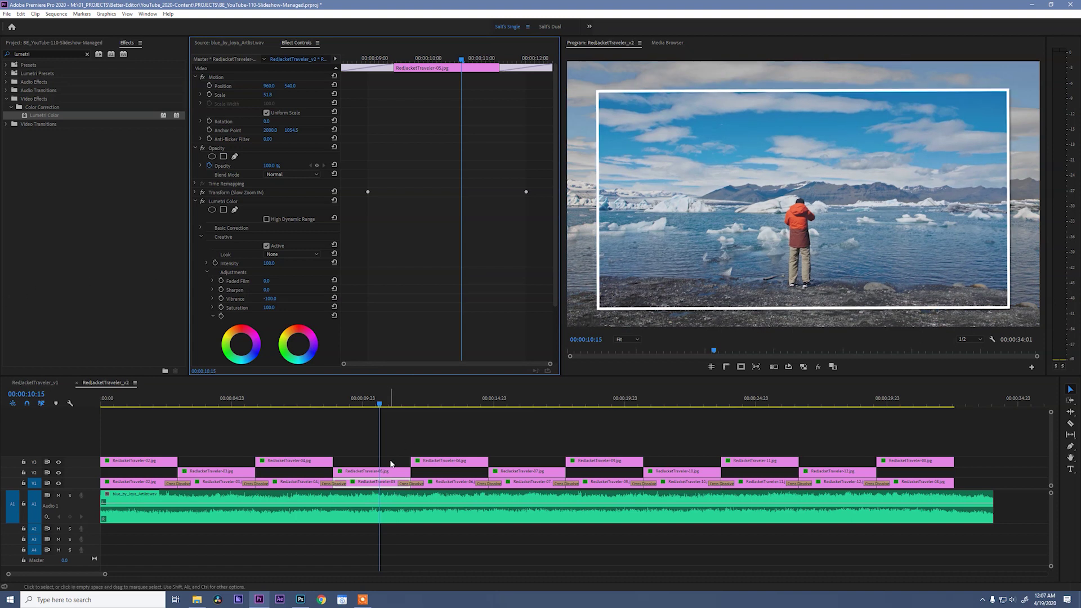
{"action": "left_click", "coordinate": [377, 472]}
{"action": "key", "text": "ctrl+b"}
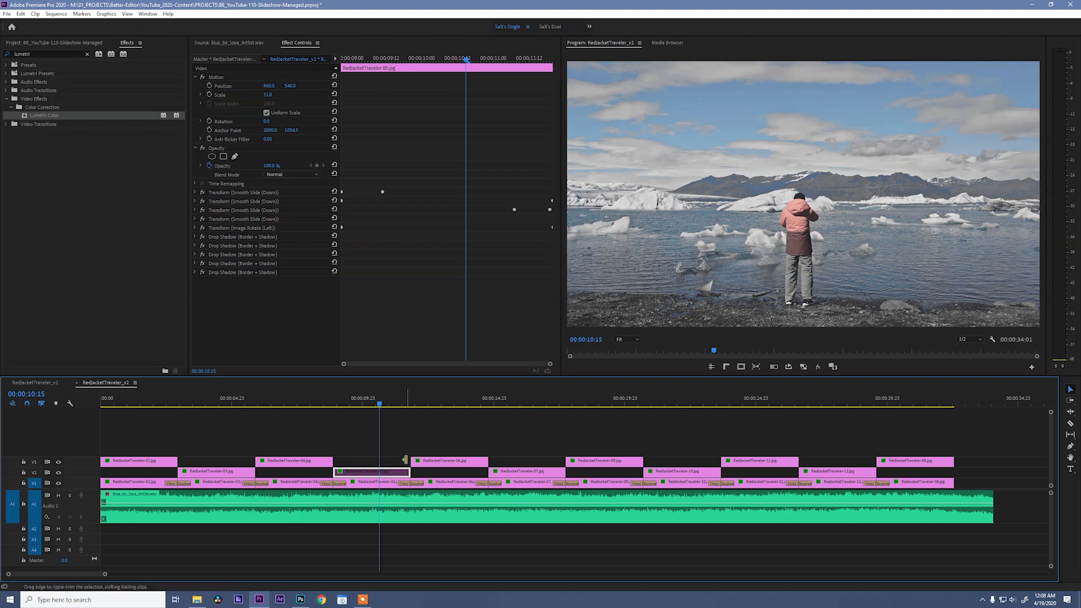
Apply Gaussian Blur to the background clip with Blurriness set to 20
{"action": "double_click", "coordinate": [42, 53]}
{"action": "type", "text": "gausi"}
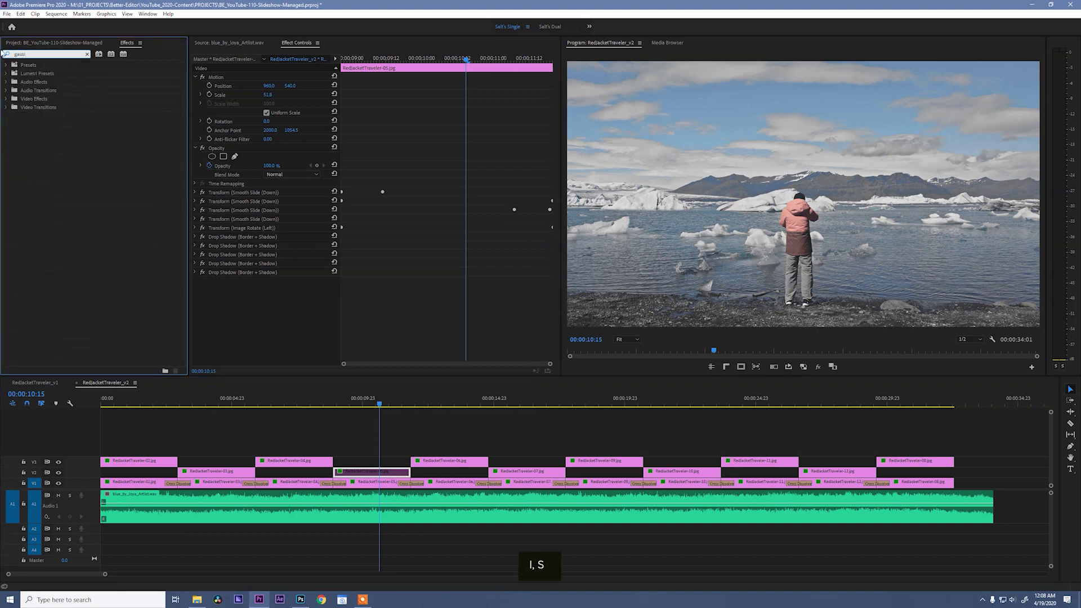
{"action": "key", "text": "BackSpace"}
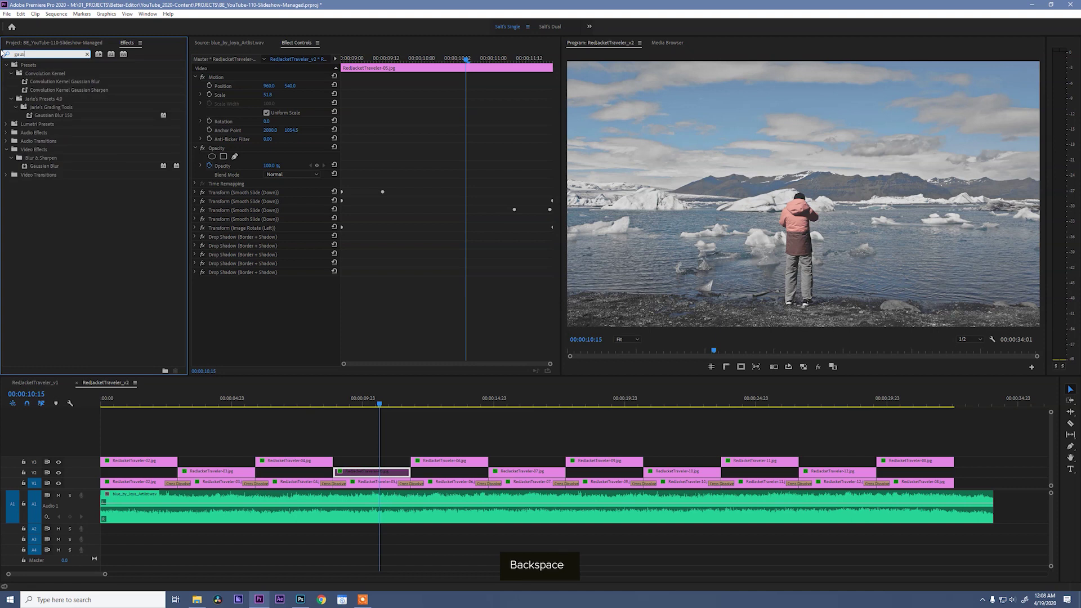
{"action": "left_click_drag", "start_coordinate": [36, 168], "coordinate": [372, 485]}
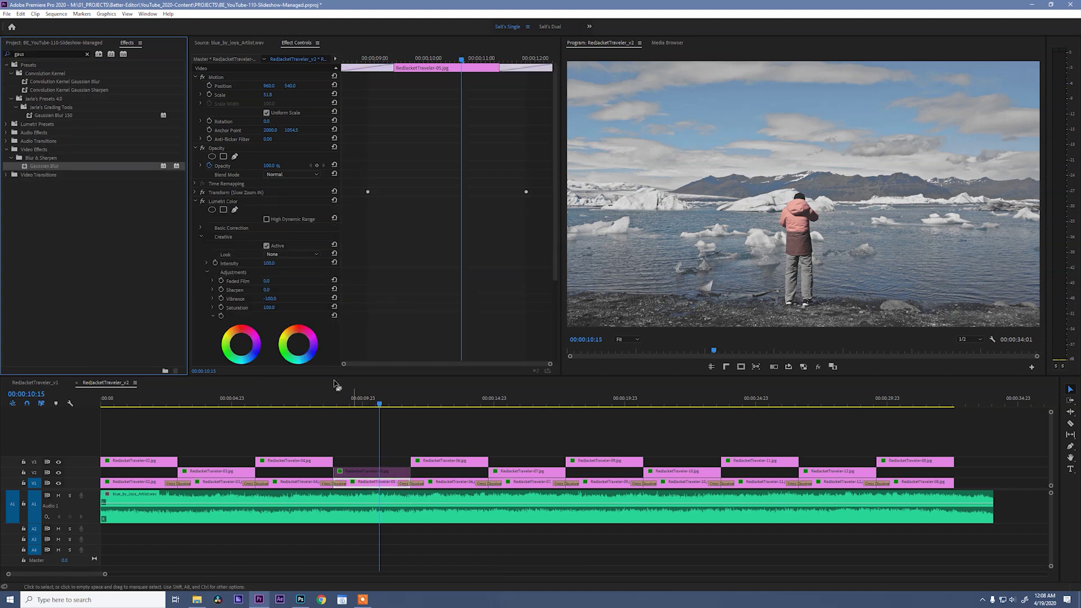
{"action": "left_click", "coordinate": [195, 201]}
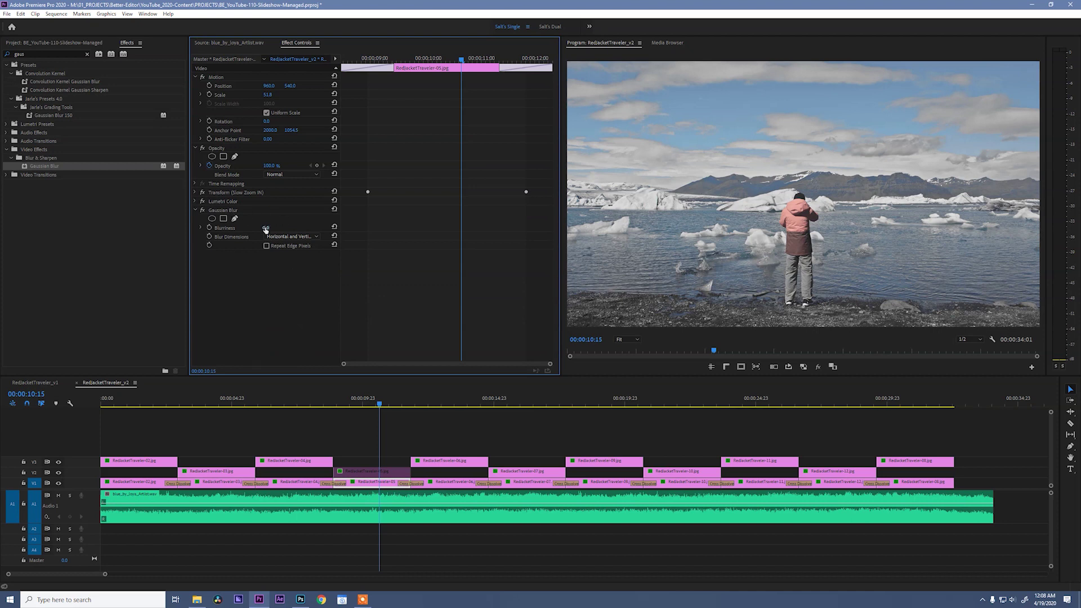
{"action": "left_click", "coordinate": [265, 228]}
{"action": "type", "text": "20"}
{"action": "key", "text": "Return"}
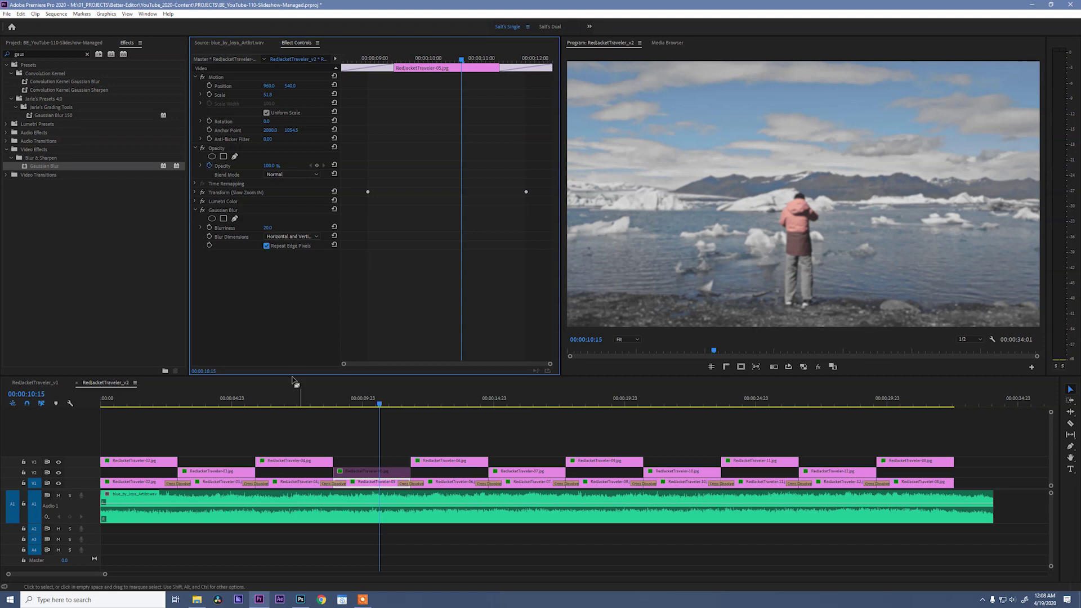
Re-enable the framed top copy with Ctrl+B and reselect the background clip
{"action": "left_click", "coordinate": [388, 471]}
{"action": "key", "text": "ctrl+b"}
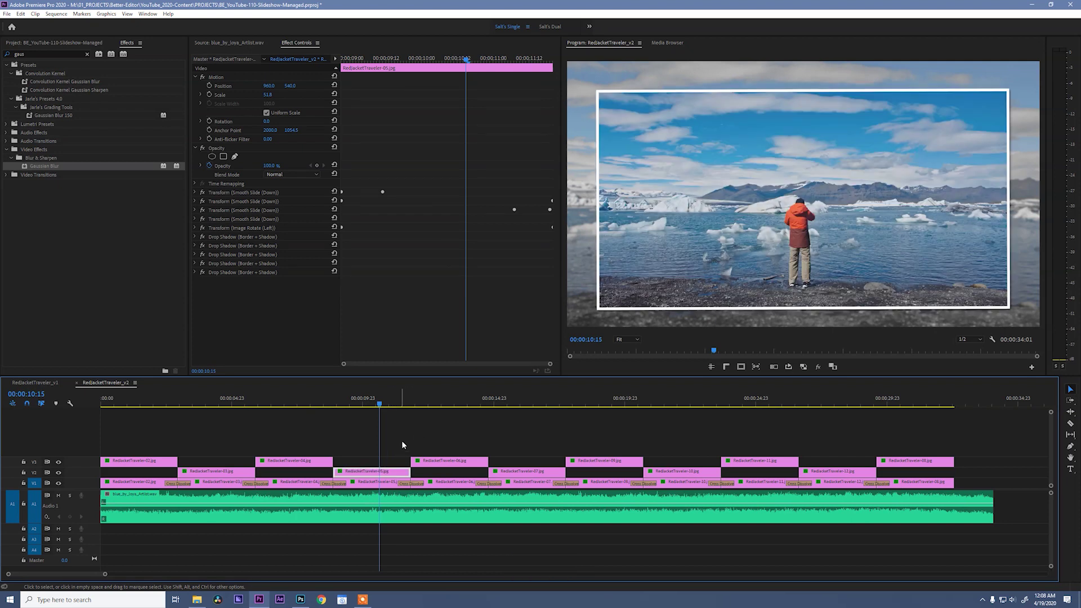
{"action": "left_click", "coordinate": [376, 484]}
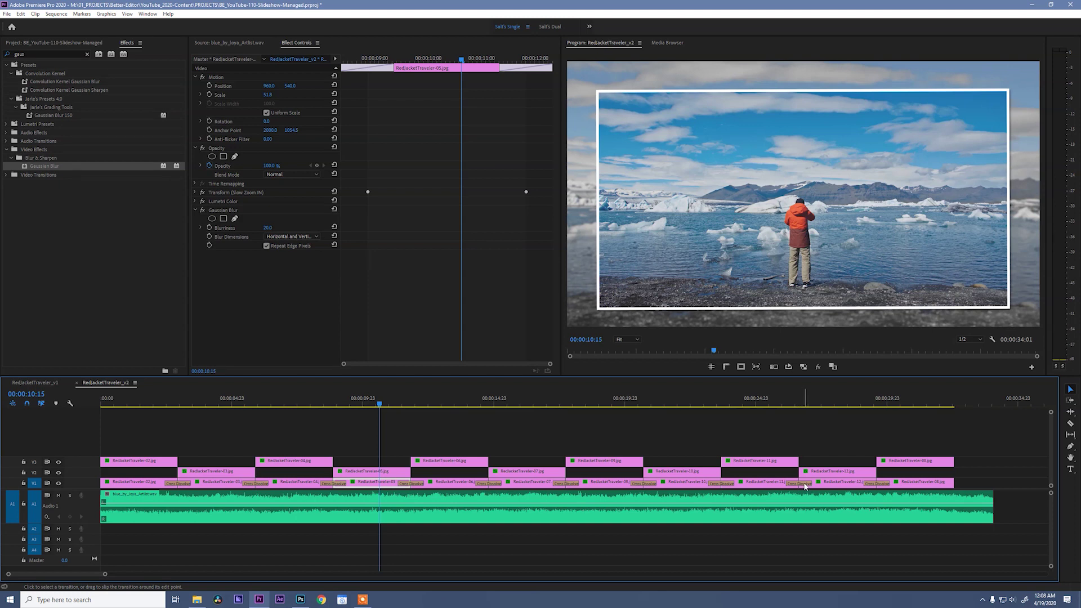
Copy the background clip's Lumetri Color and Gaussian Blur effects
{"action": "left_click", "coordinate": [214, 201]}
{"action": "left_click", "coordinate": [223, 209], "text": "ctrl"}
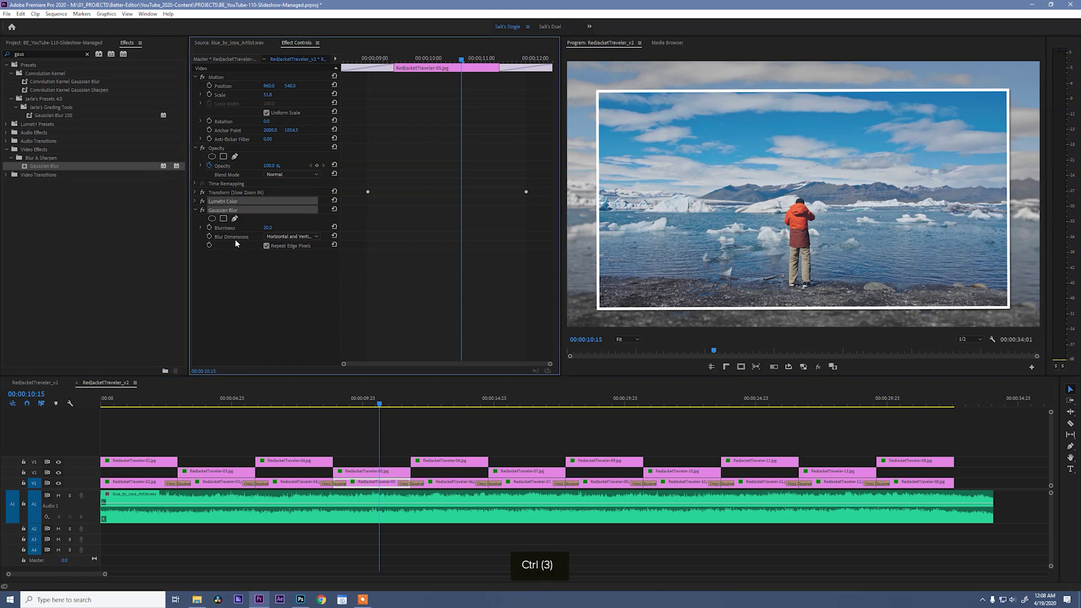
{"action": "left_click", "coordinate": [363, 433]}
{"action": "left_click", "coordinate": [374, 483]}
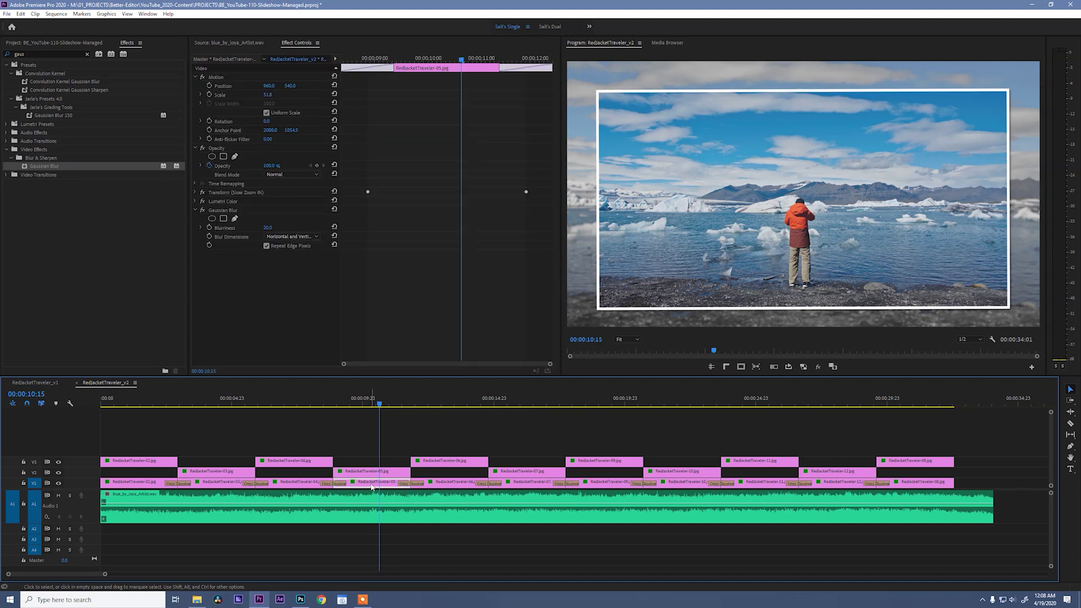
{"action": "key", "text": "ctrl+c"}
Paste those attributes onto the other V1 background clips and scrub to verify
{"action": "left_click_drag", "start_coordinate": [985, 479], "coordinate": [155, 489]}
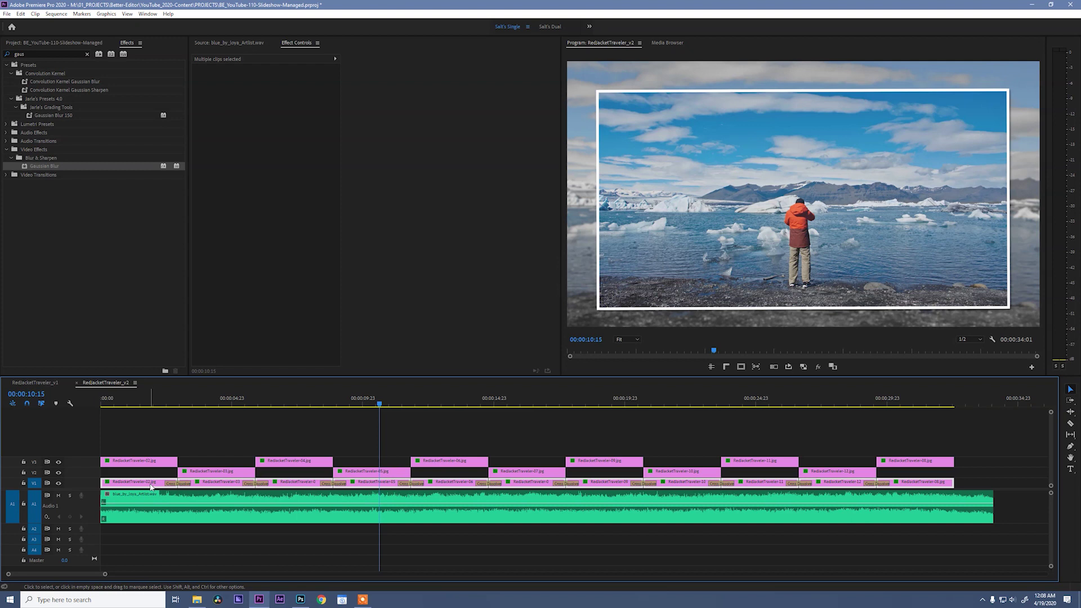
{"action": "right_click", "coordinate": [152, 487]}
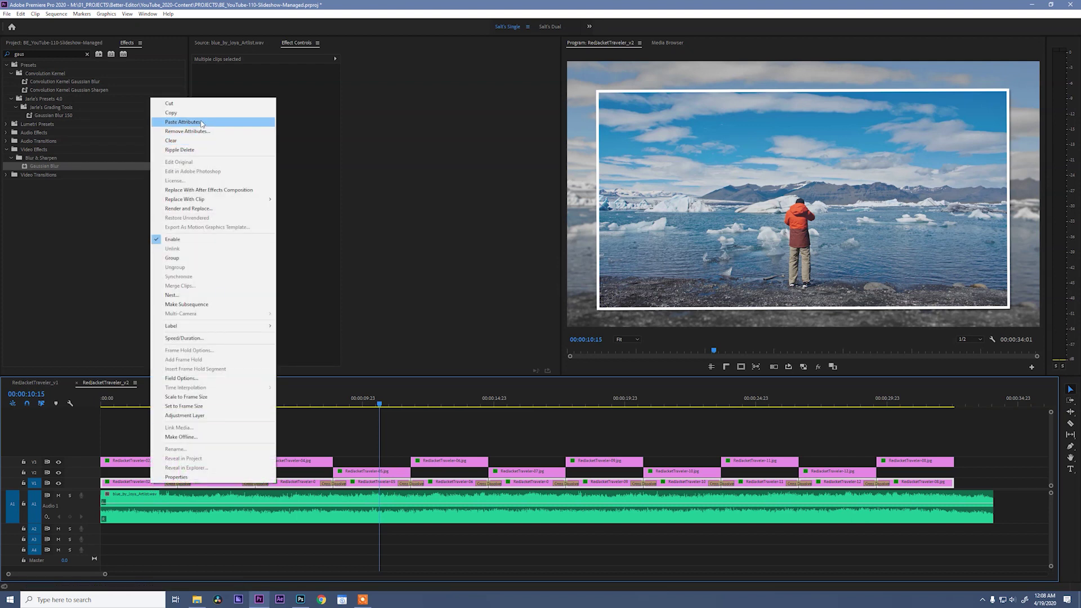
{"action": "left_click", "coordinate": [194, 122]}
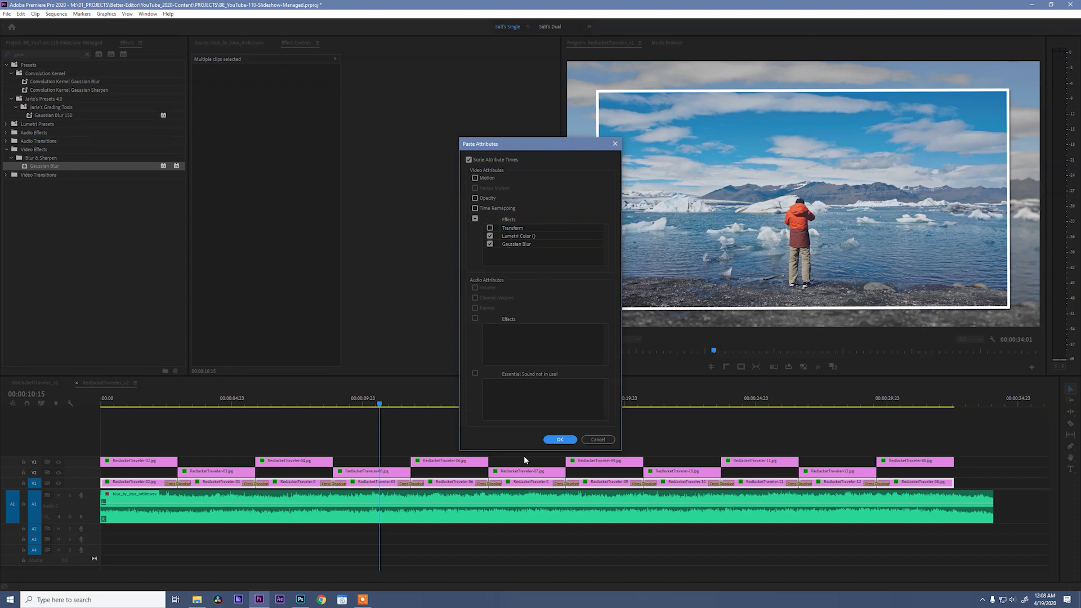
{"action": "left_click", "coordinate": [557, 439]}
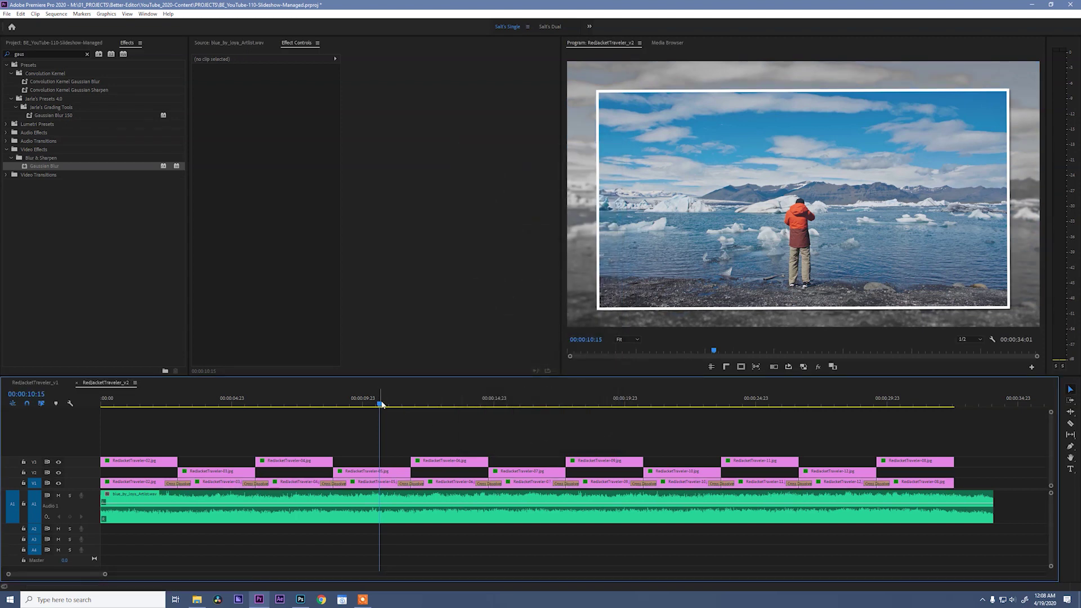
{"action": "left_click_drag", "start_coordinate": [380, 403], "coordinate": [666, 420]}
Switch the Program Monitor to 1/4 resolution, save, and play from the sequence start
{"action": "left_click", "coordinate": [978, 339]}
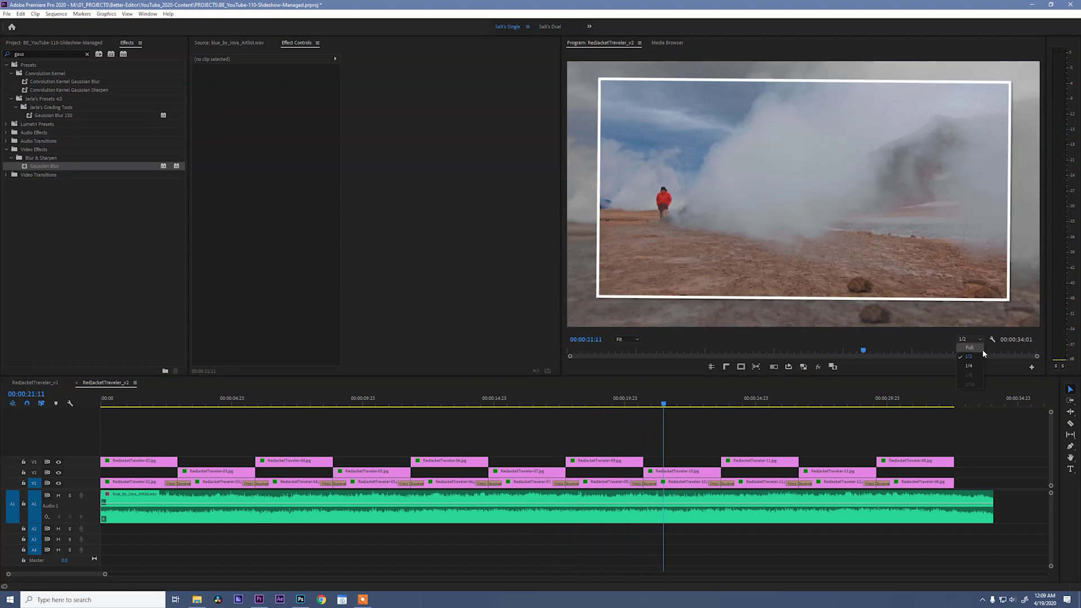
{"action": "left_click", "coordinate": [972, 366]}
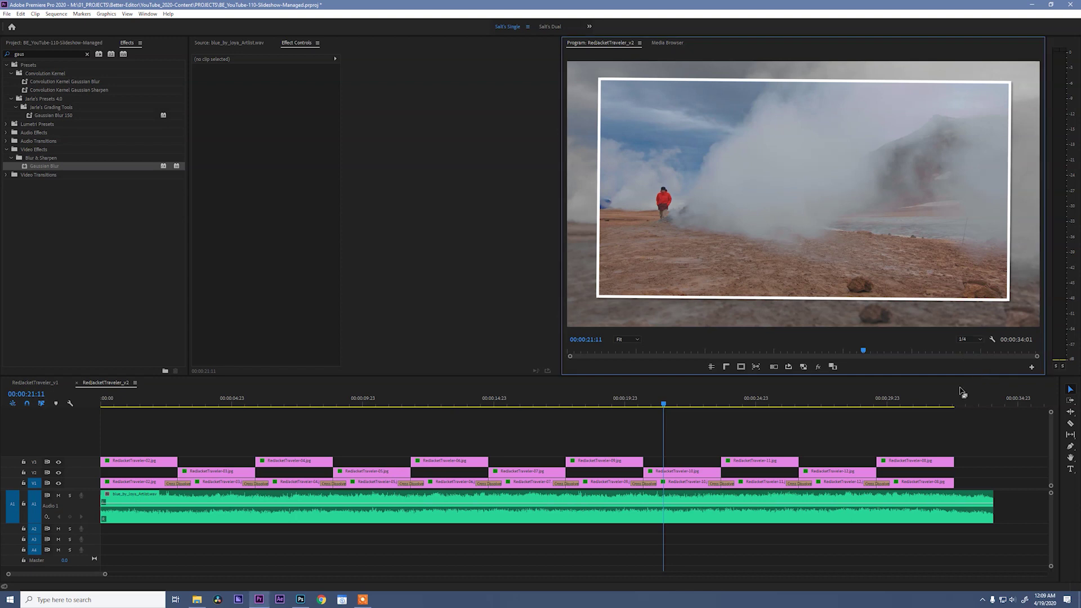
{"action": "left_click", "coordinate": [746, 432]}
{"action": "key", "text": "ctrl+s"}
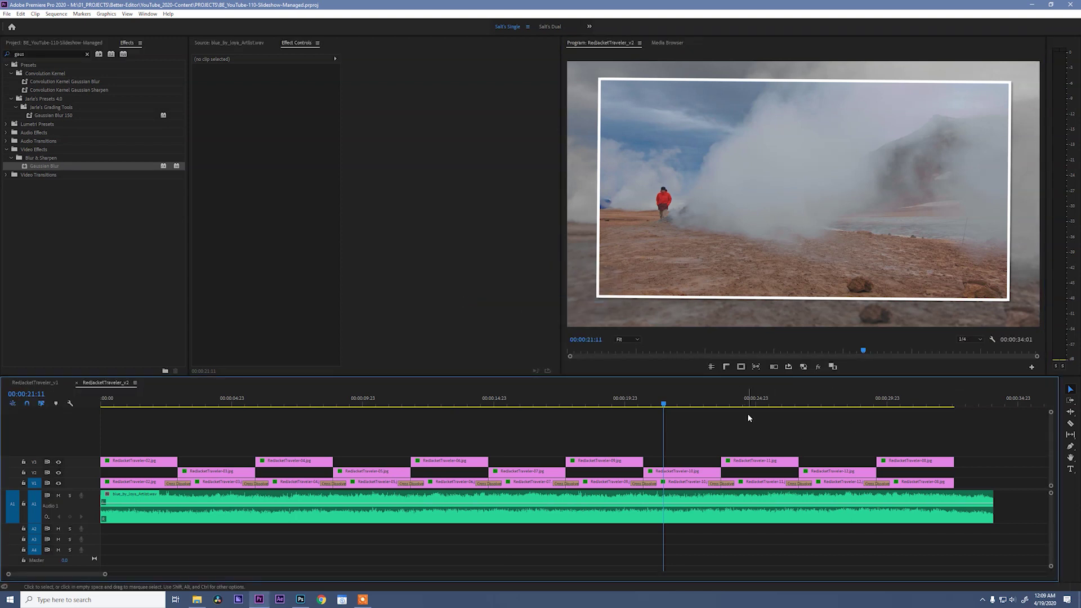
{"action": "key", "text": "Home"}
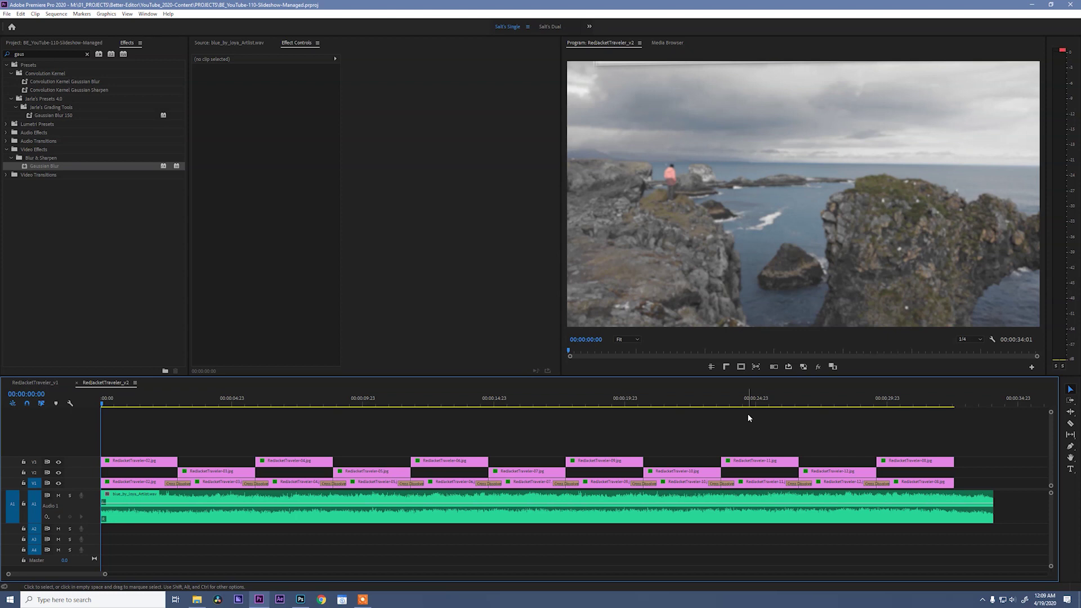
{"action": "key", "text": "space"}
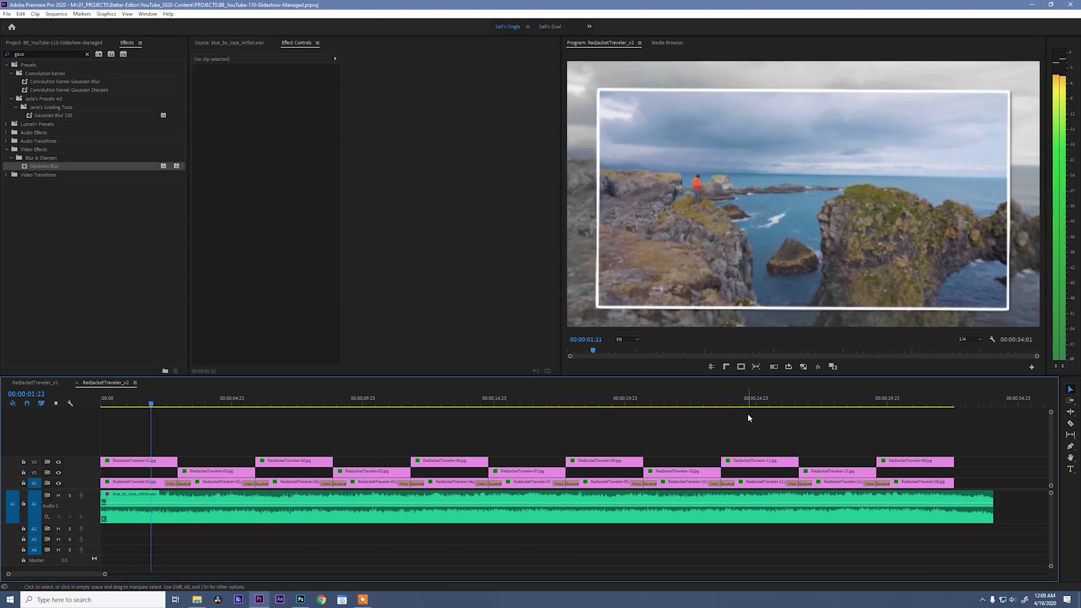